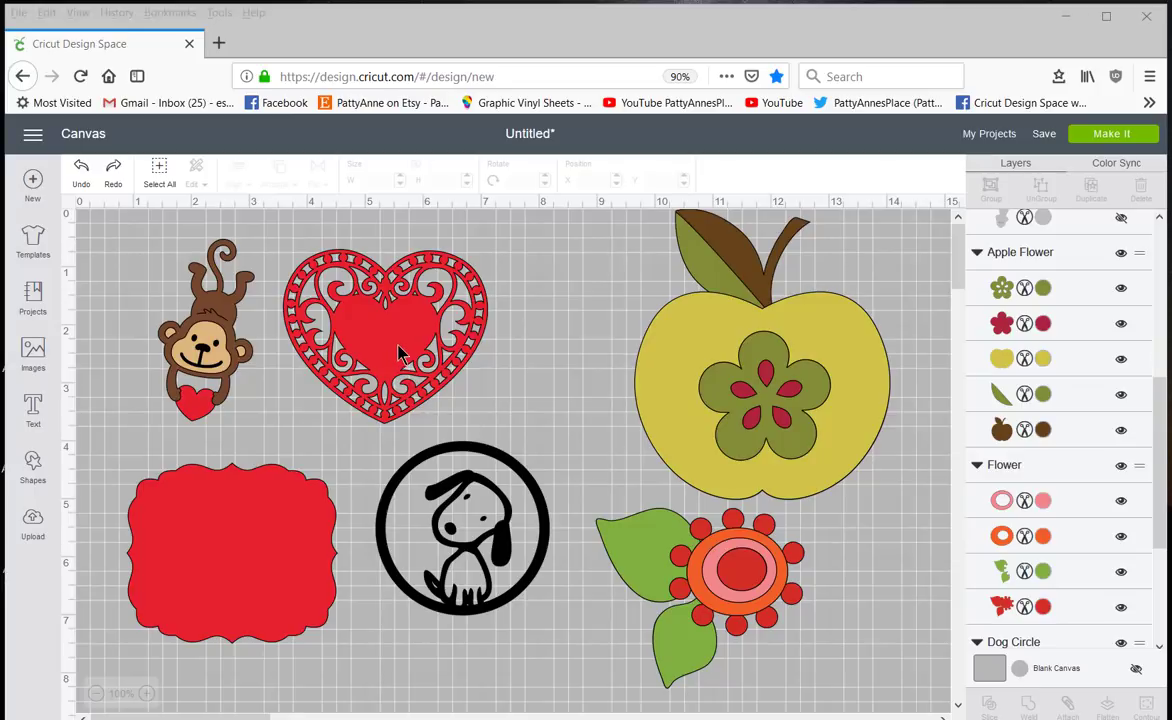
Move the Valentine heart to about X 4.583, Y 0.625, farther away from the monkey.
left_click_drag(372, 330, 453, 340)
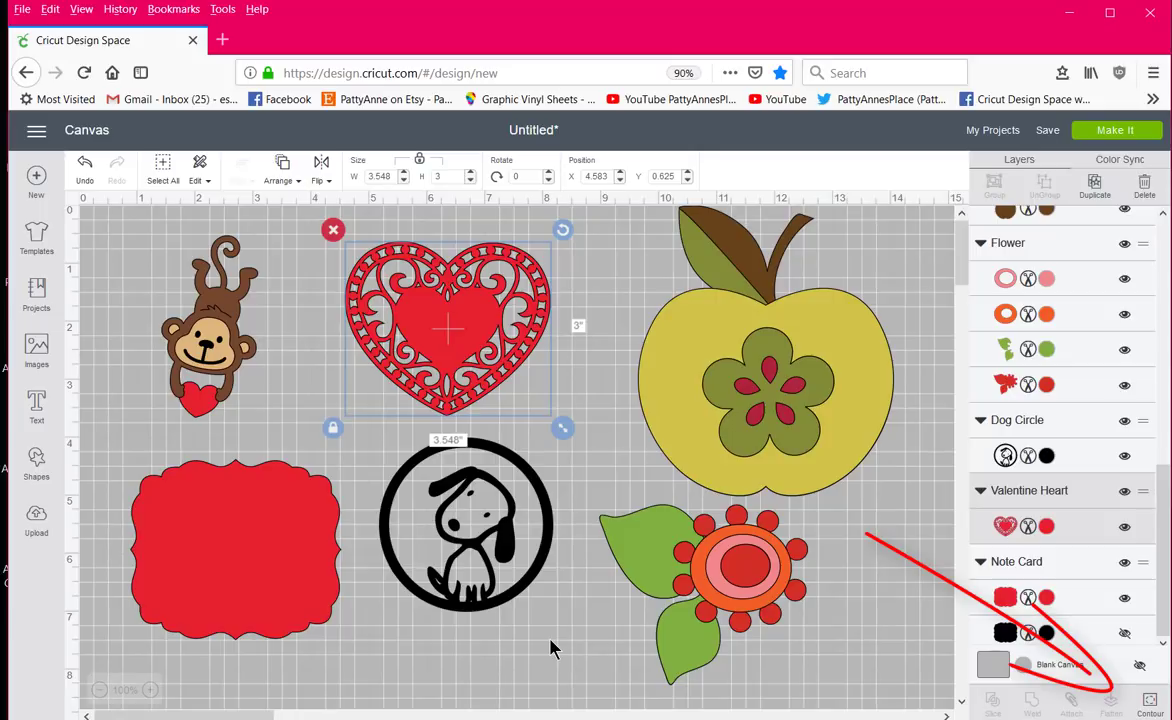
left_click(530, 668)
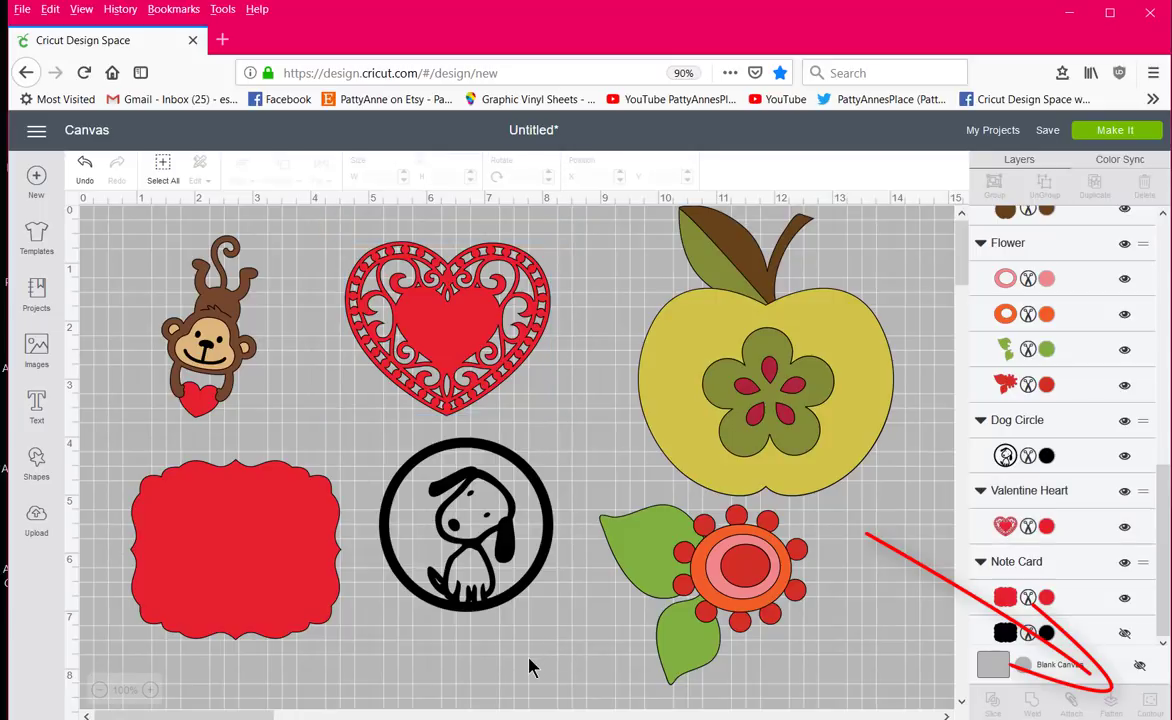
Show the hidden black backing layer of the Note Card image.
left_click(277, 586)
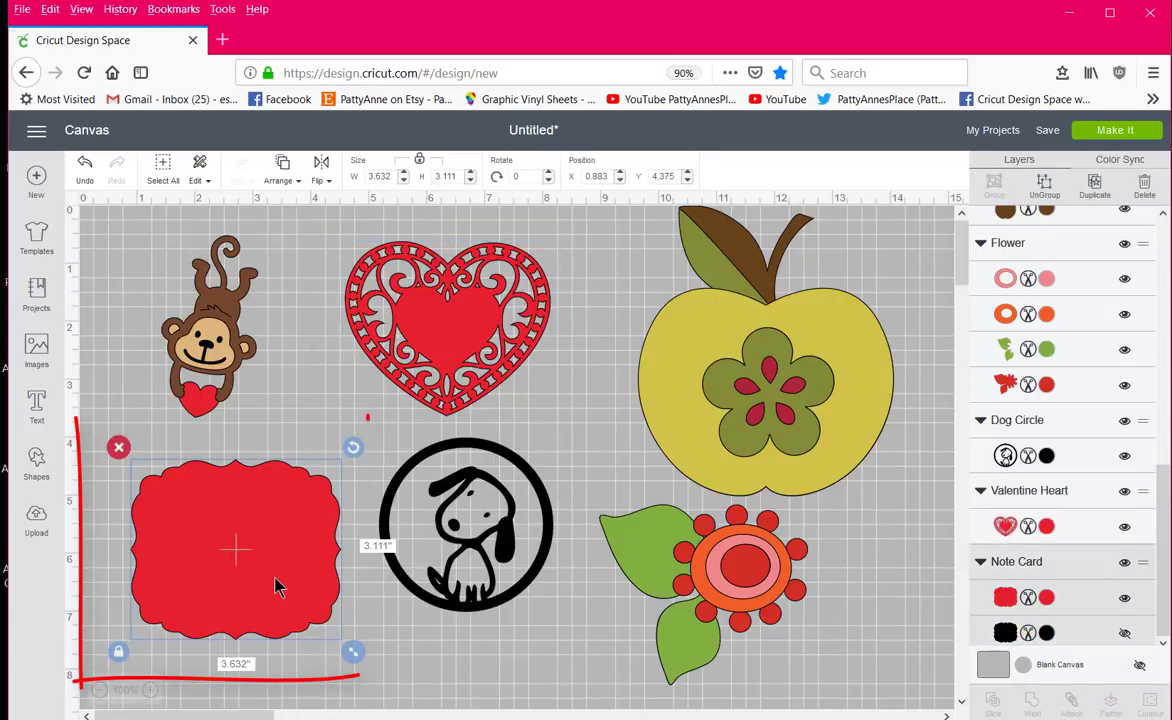
left_click(479, 688)
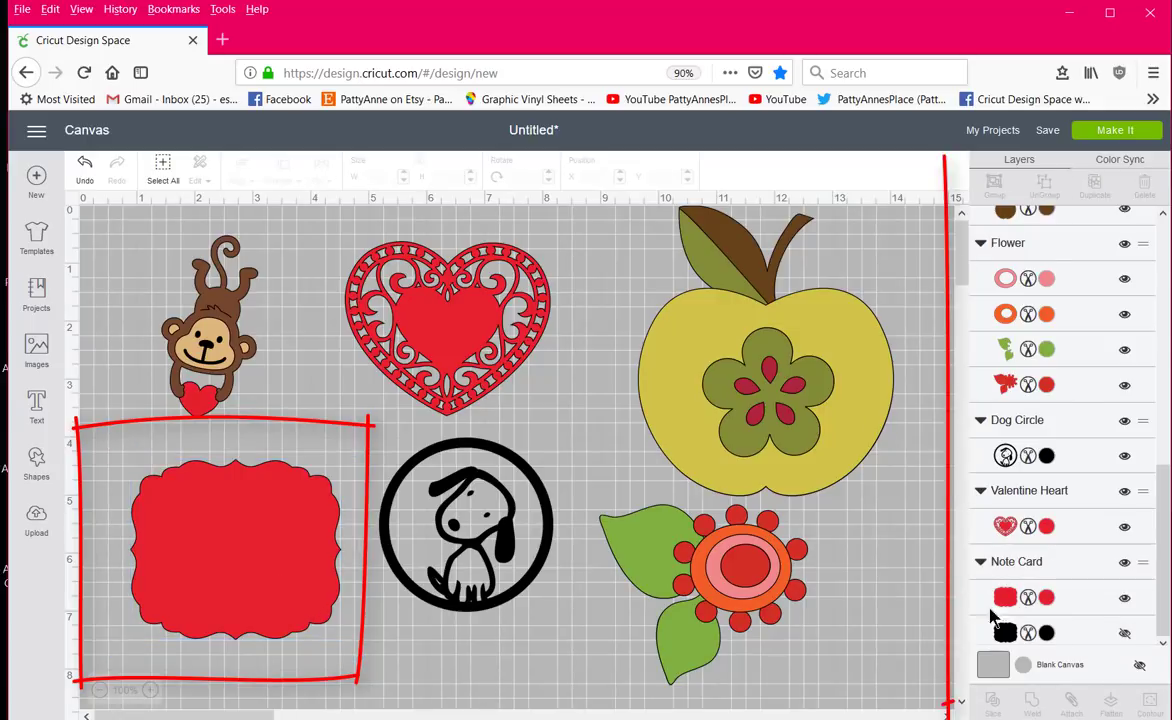
left_click(272, 576)
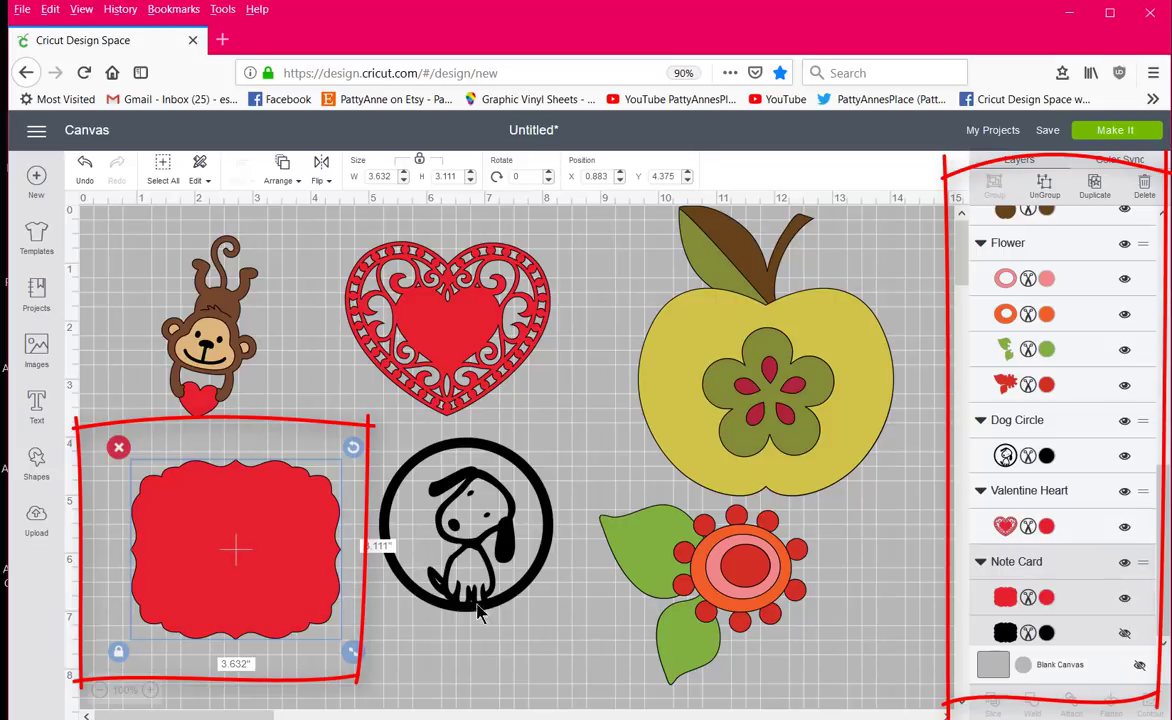
left_click(1125, 635)
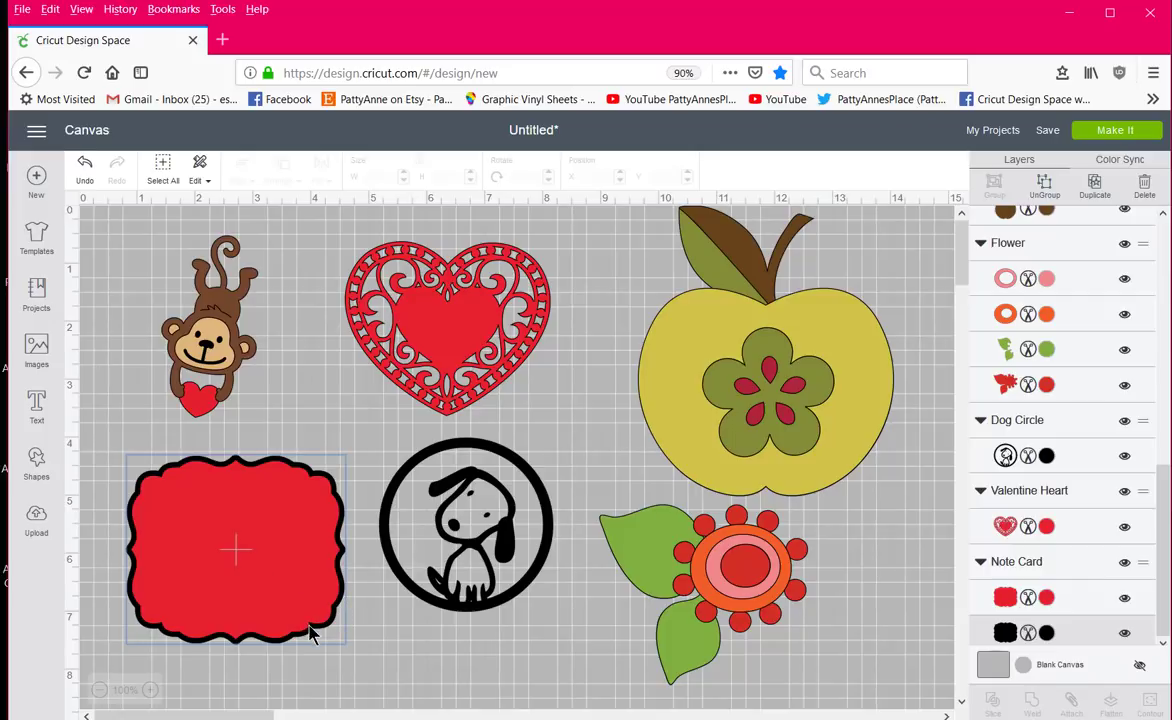
left_click(397, 652)
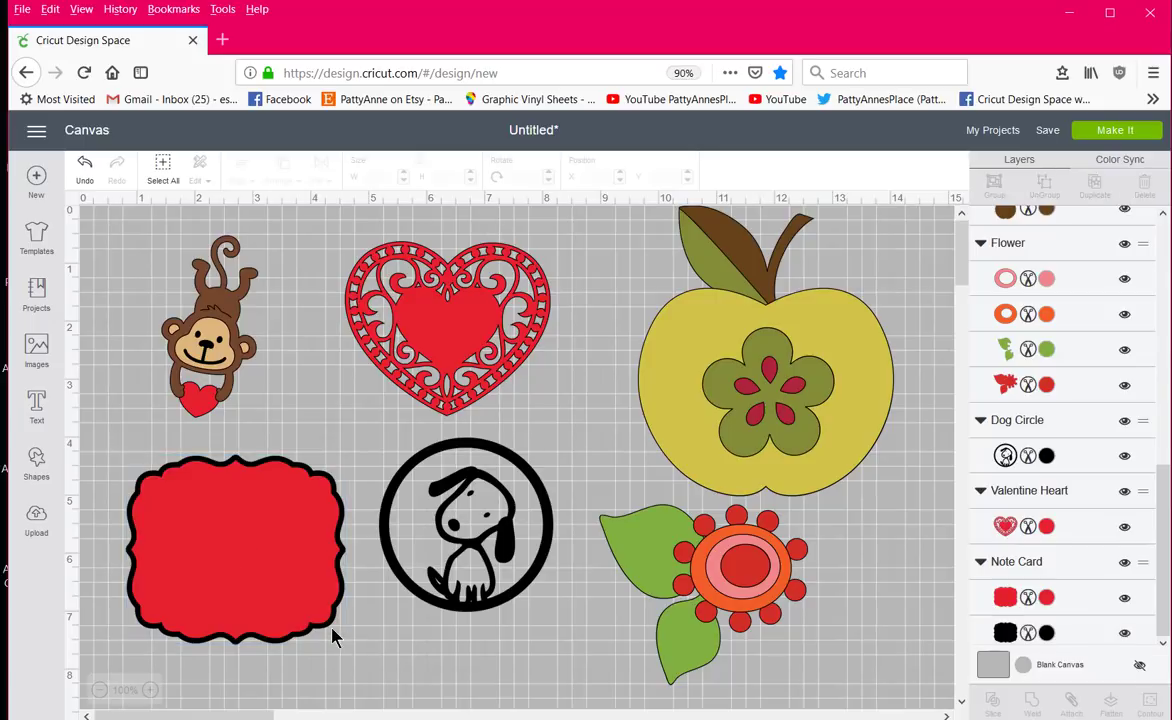
Ungroup the Note Card so its red and black layers can be selected separately.
left_click(331, 634)
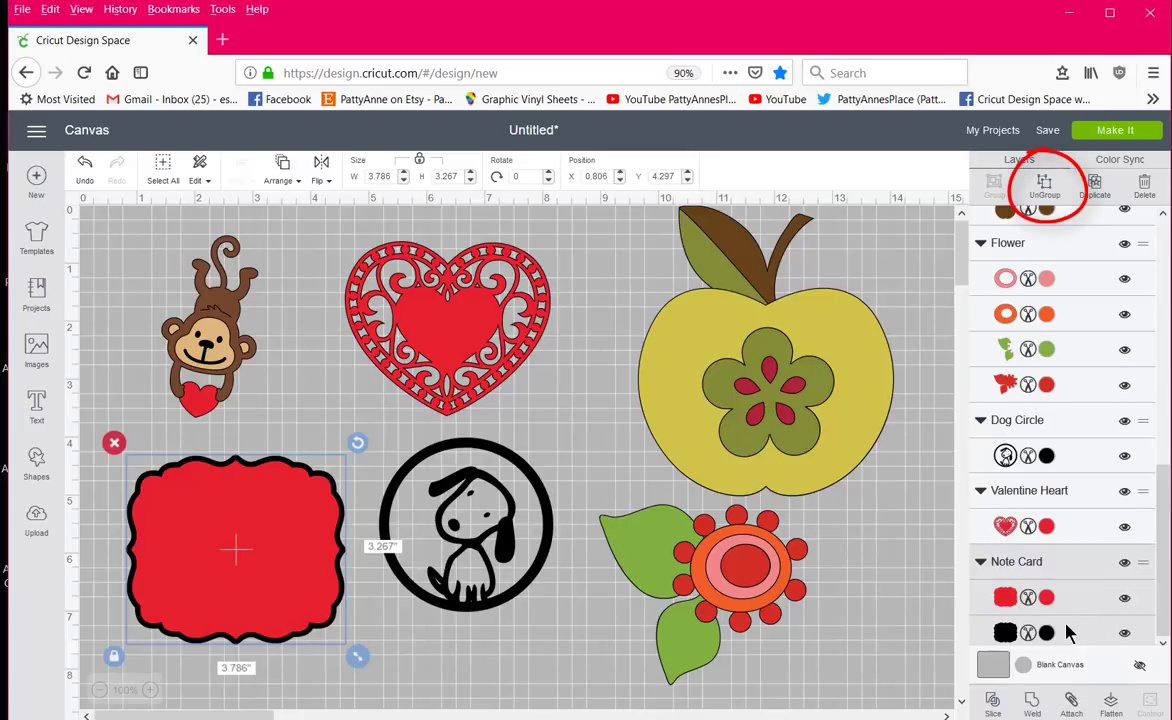
left_click(1048, 188)
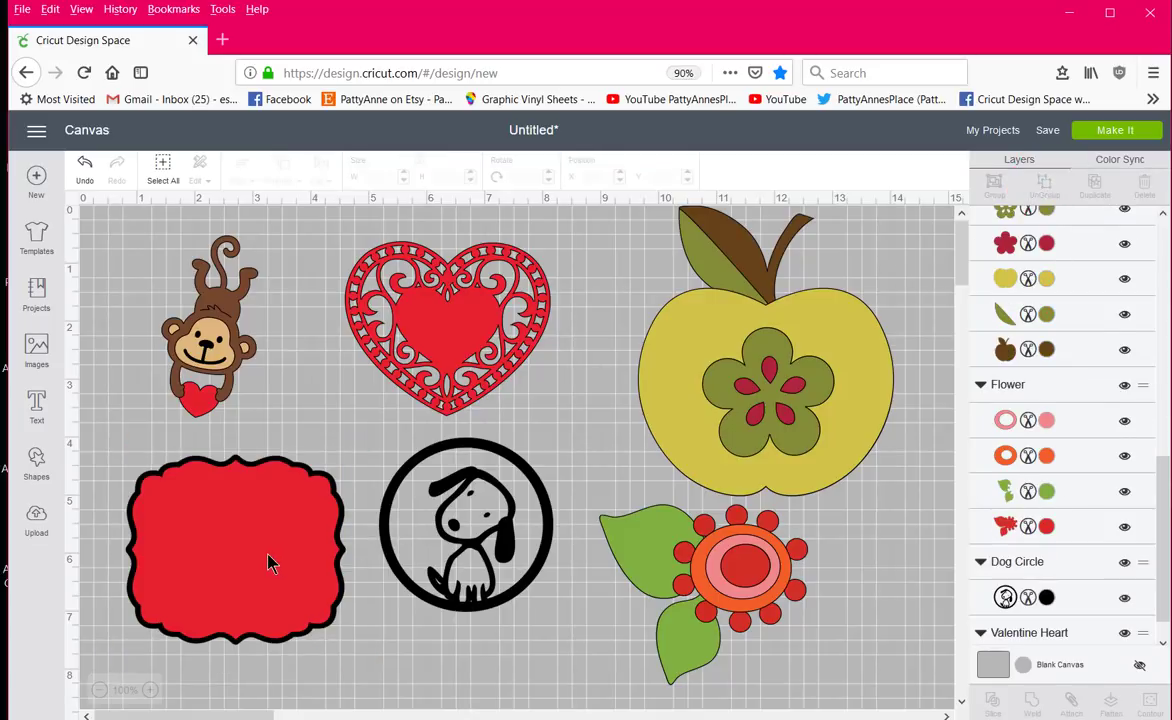
left_click(268, 563)
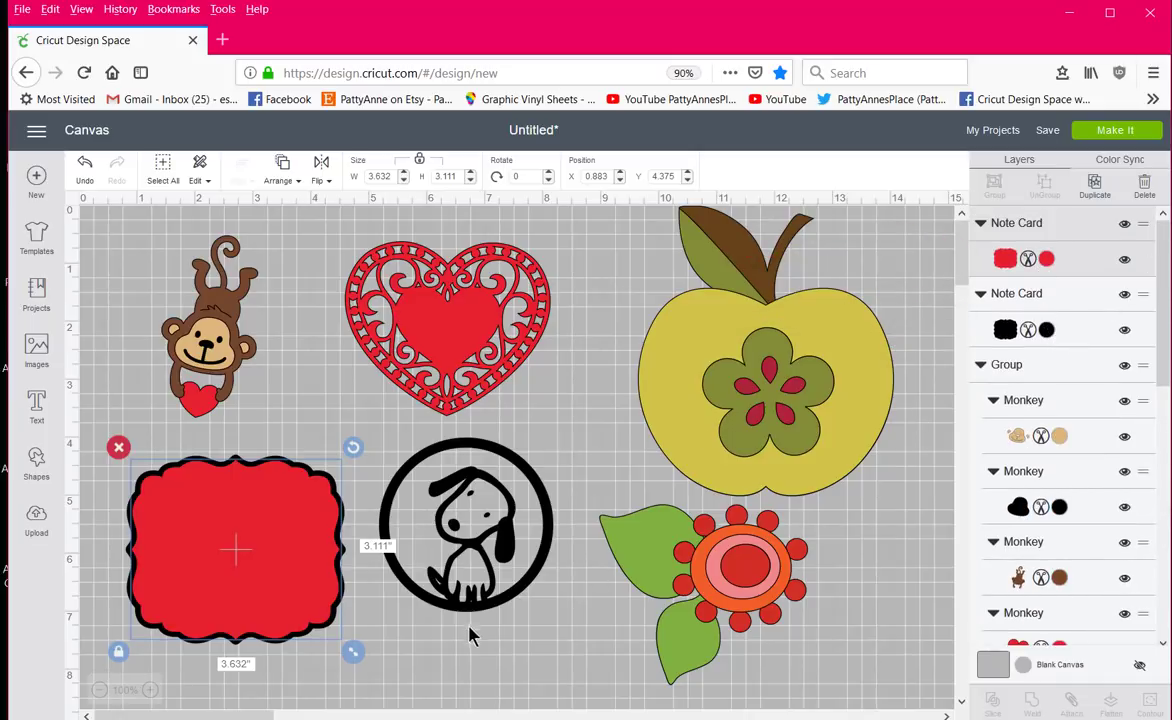
left_click(397, 688)
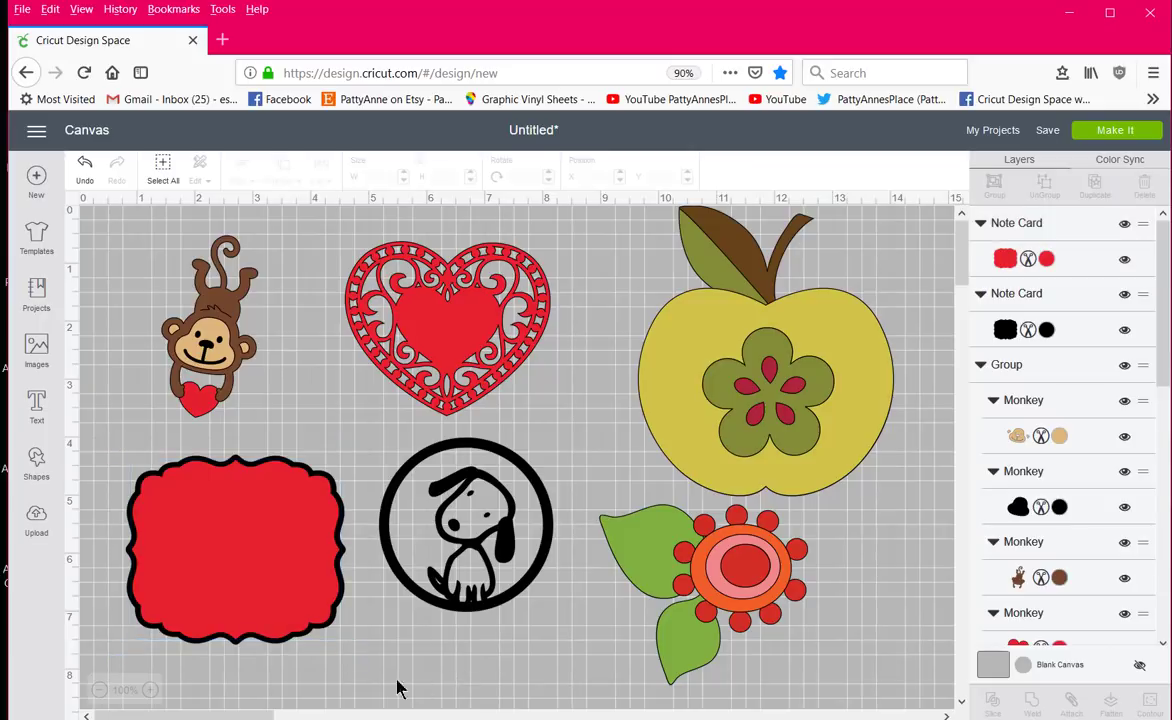
Enlarge the black note card layer to about 4.3 by 3.71 inches and centre it behind the red layer.
left_click(336, 629)
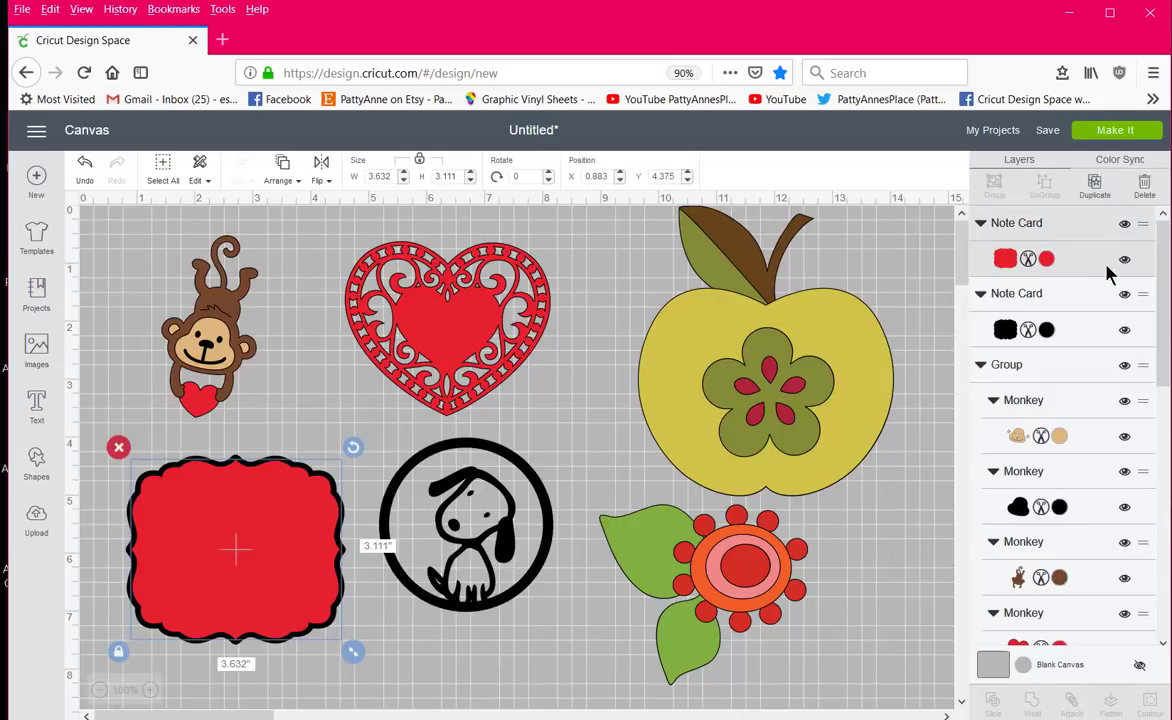
left_click(1087, 337)
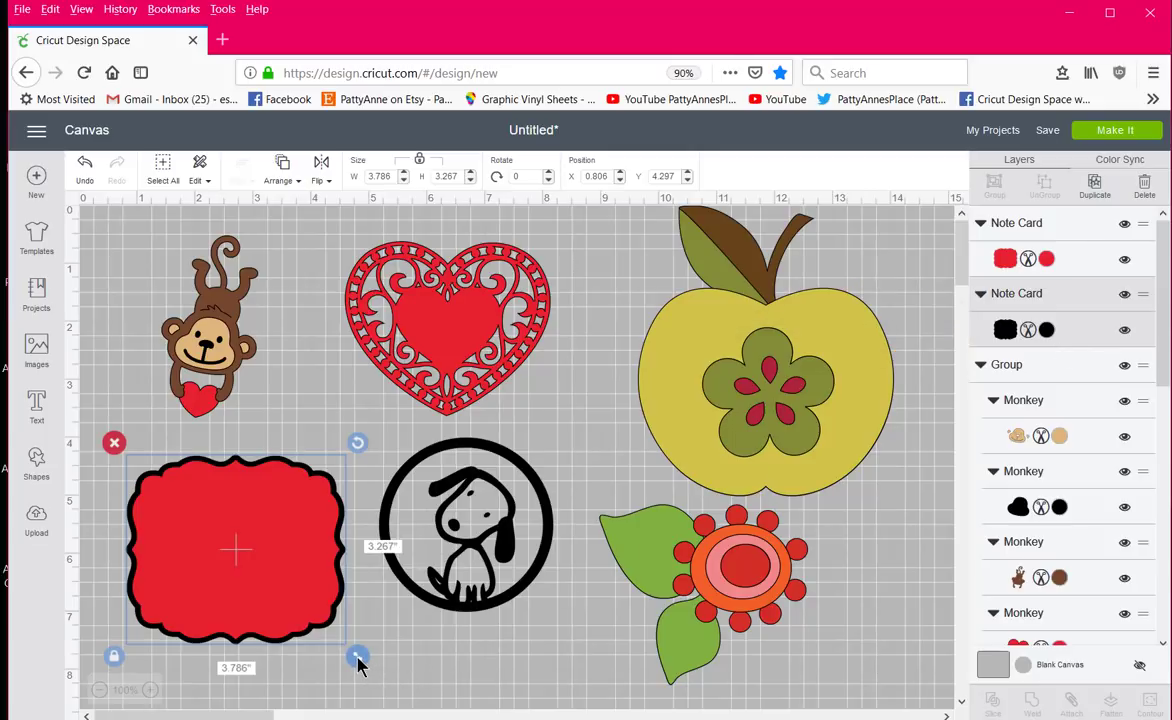
mouse_move(357, 657)
left_mouse_down()
mouse_move(370, 673)
mouse_move(337, 631)
mouse_move(354, 642)
left_mouse_up()
left_click(473, 672)
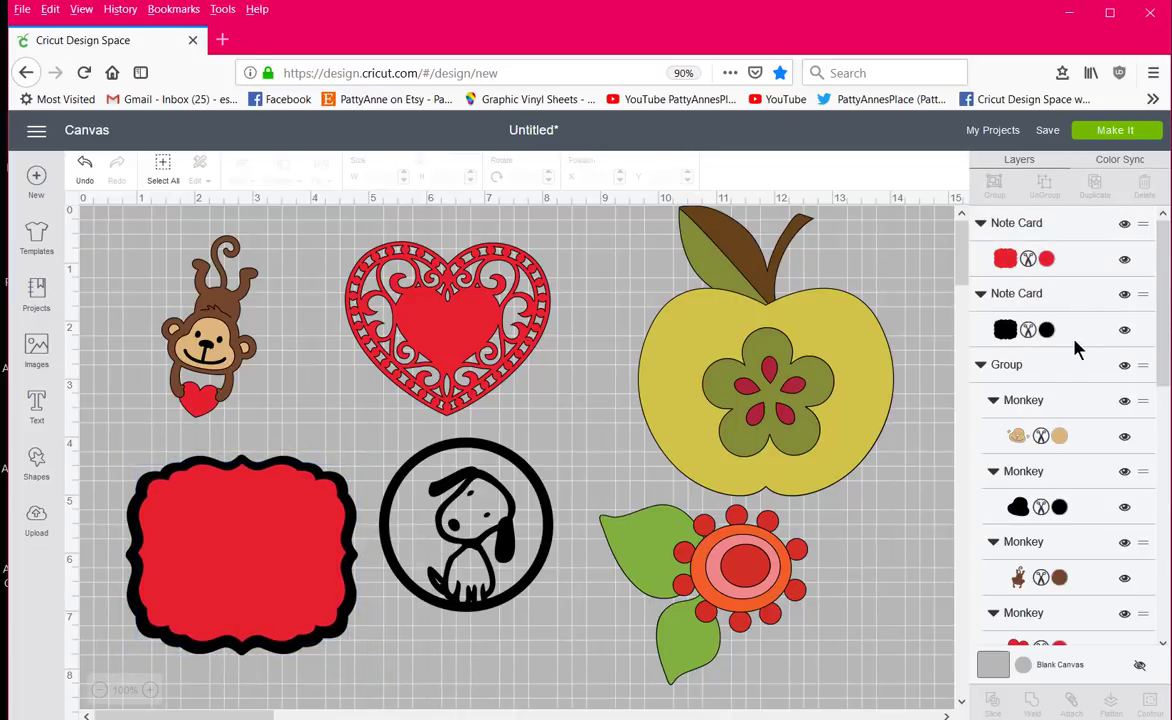
left_click(1007, 338)
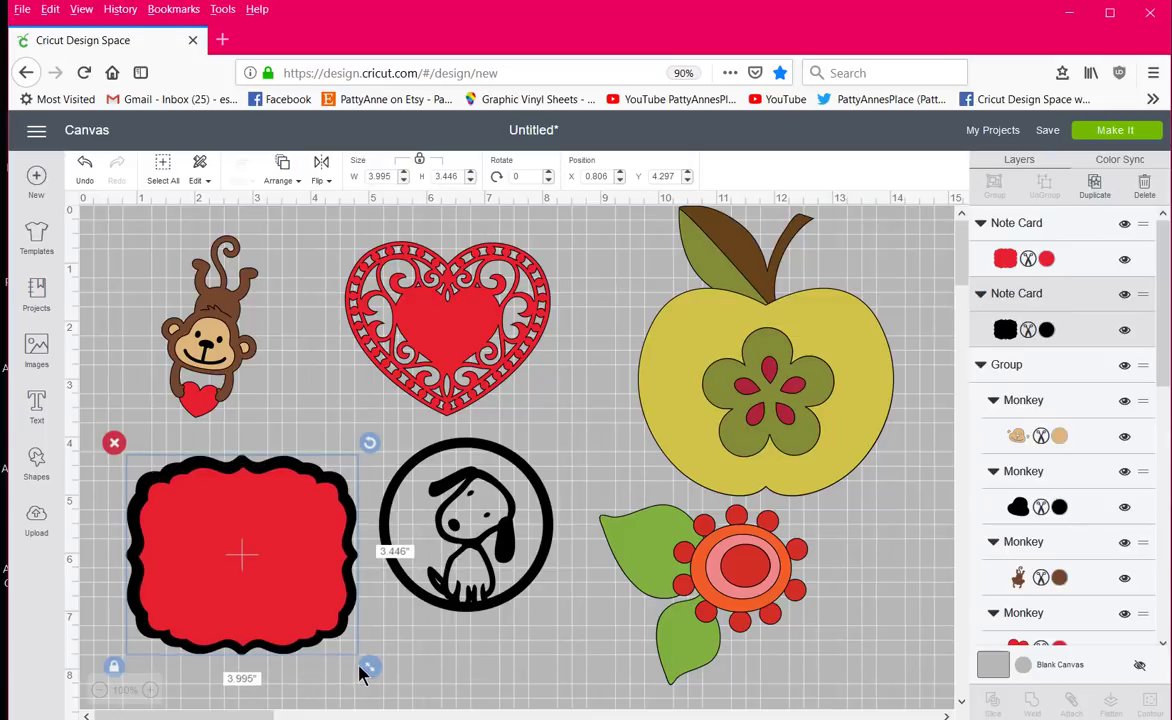
left_click_drag(369, 667, 388, 695)
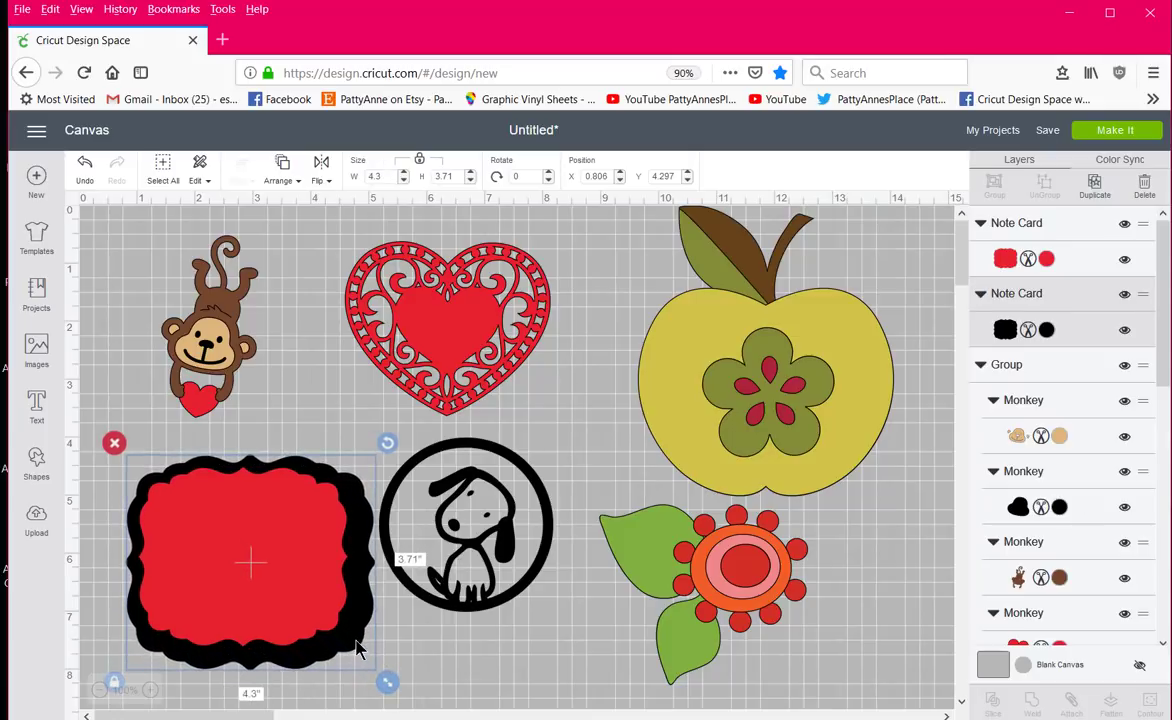
left_click_drag(348, 648, 338, 641)
left_click(437, 657)
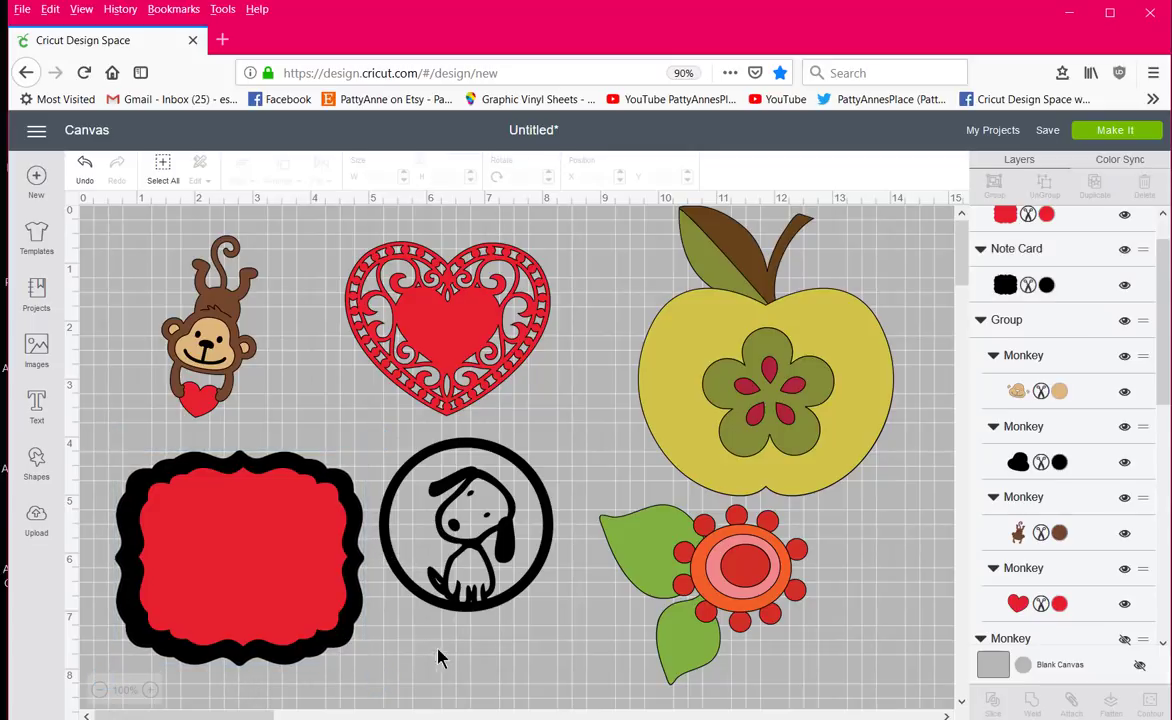
Change the colour of the black note card backing layer to White.
left_click(343, 648)
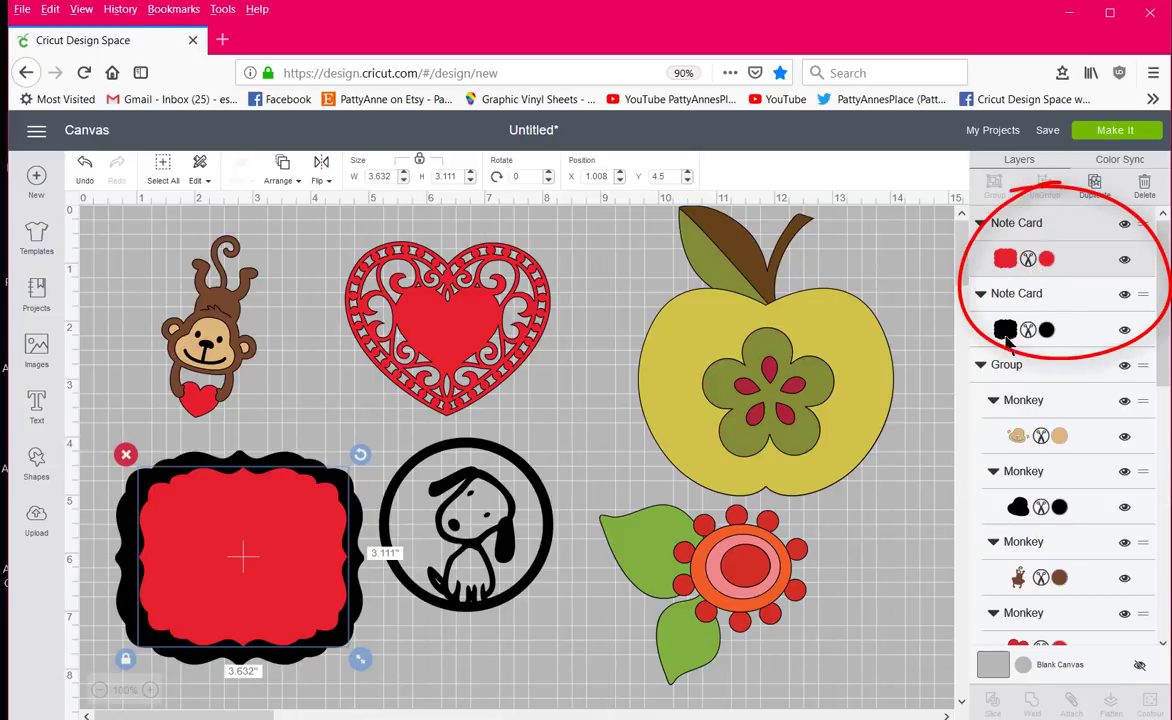
left_click(1047, 330)
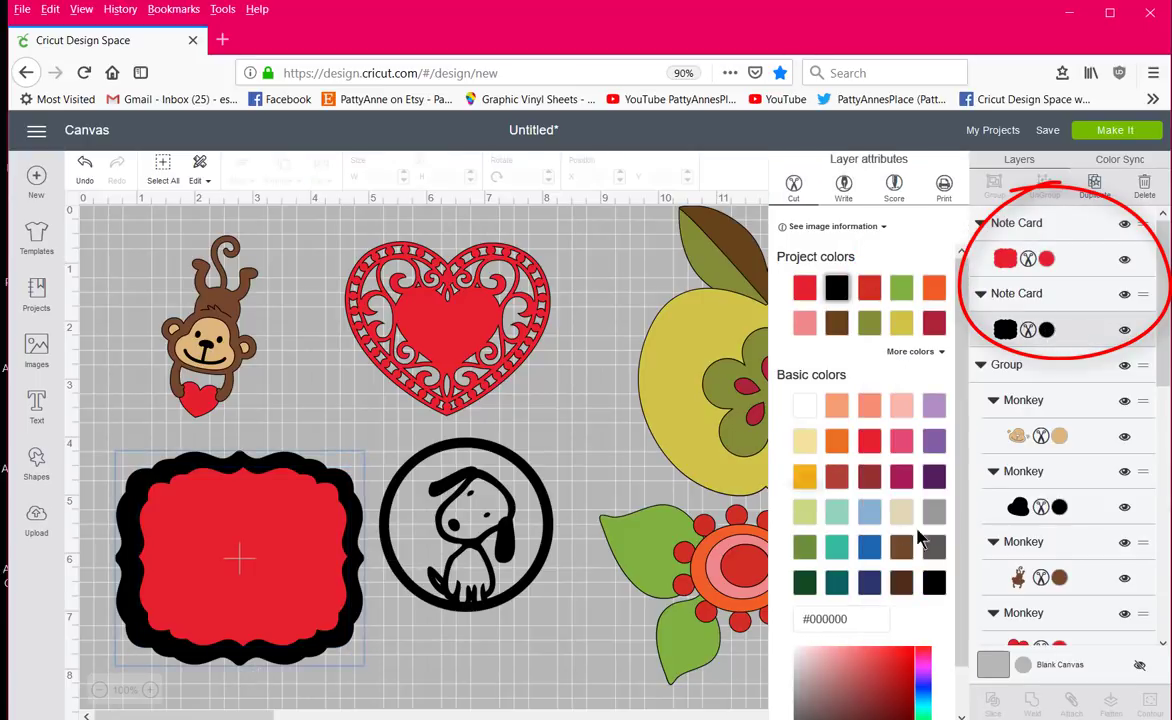
left_click(803, 408)
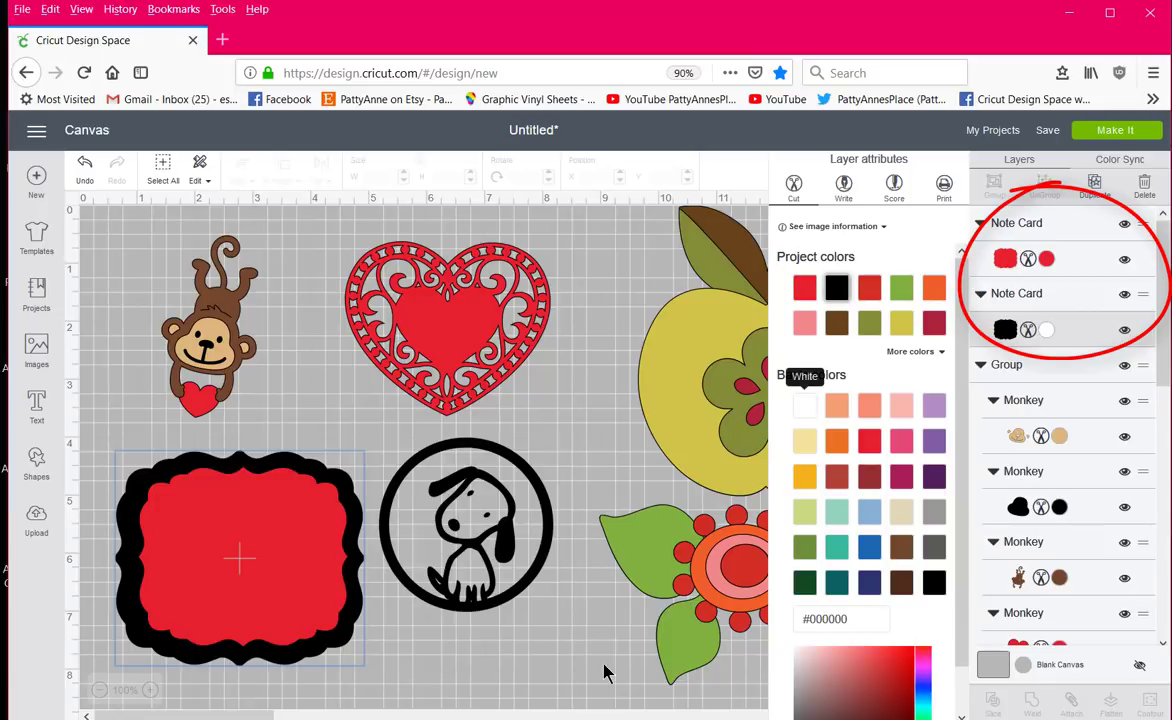
left_click(549, 655)
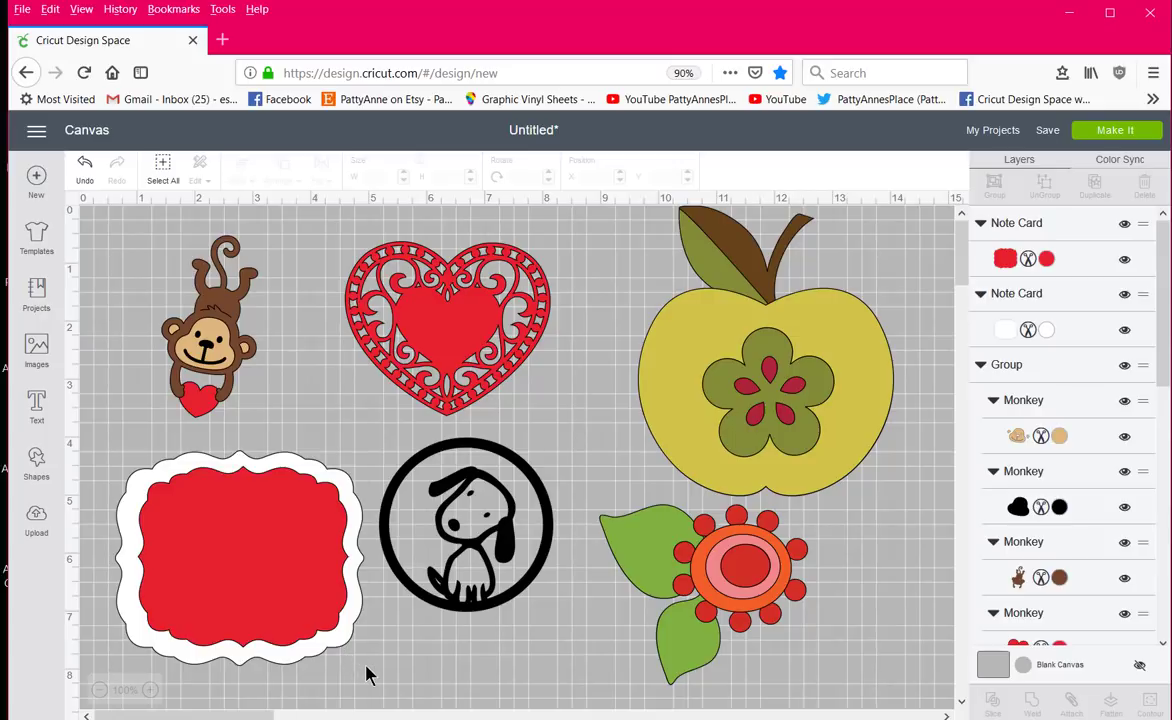
Delete both note card layers and move the dog circle to about X 2.333, Y 4.958.
left_click_drag(394, 672, 110, 612)
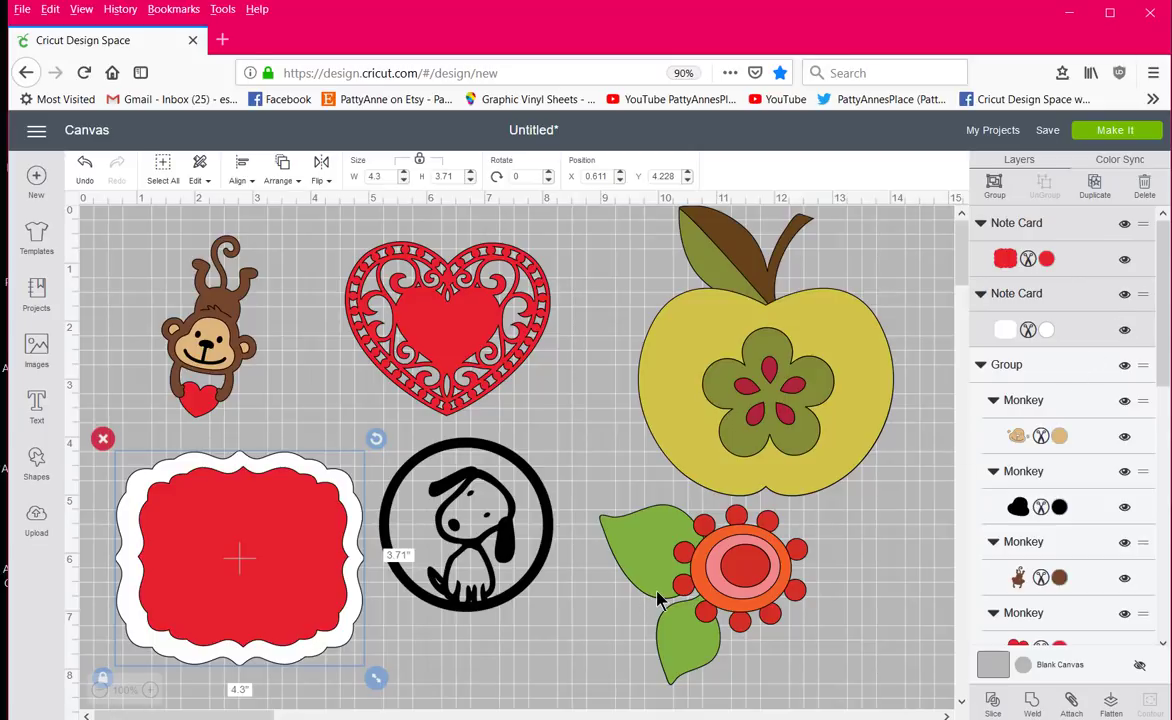
key("Delete")
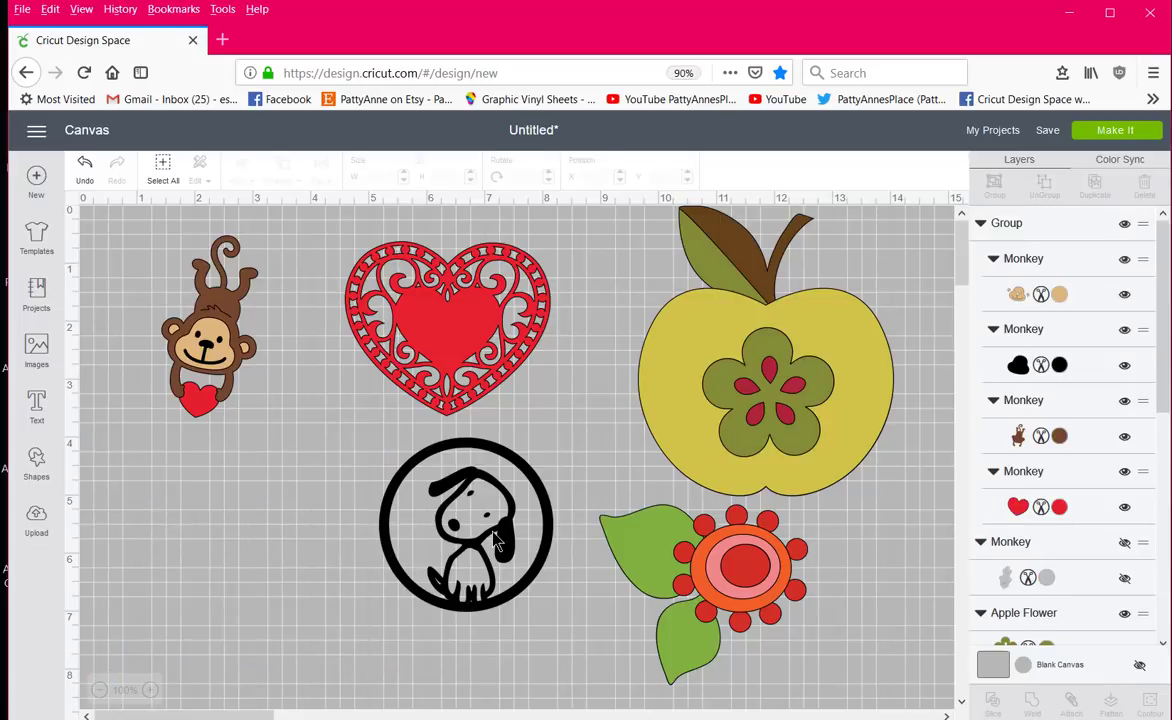
left_click_drag(494, 538, 227, 546)
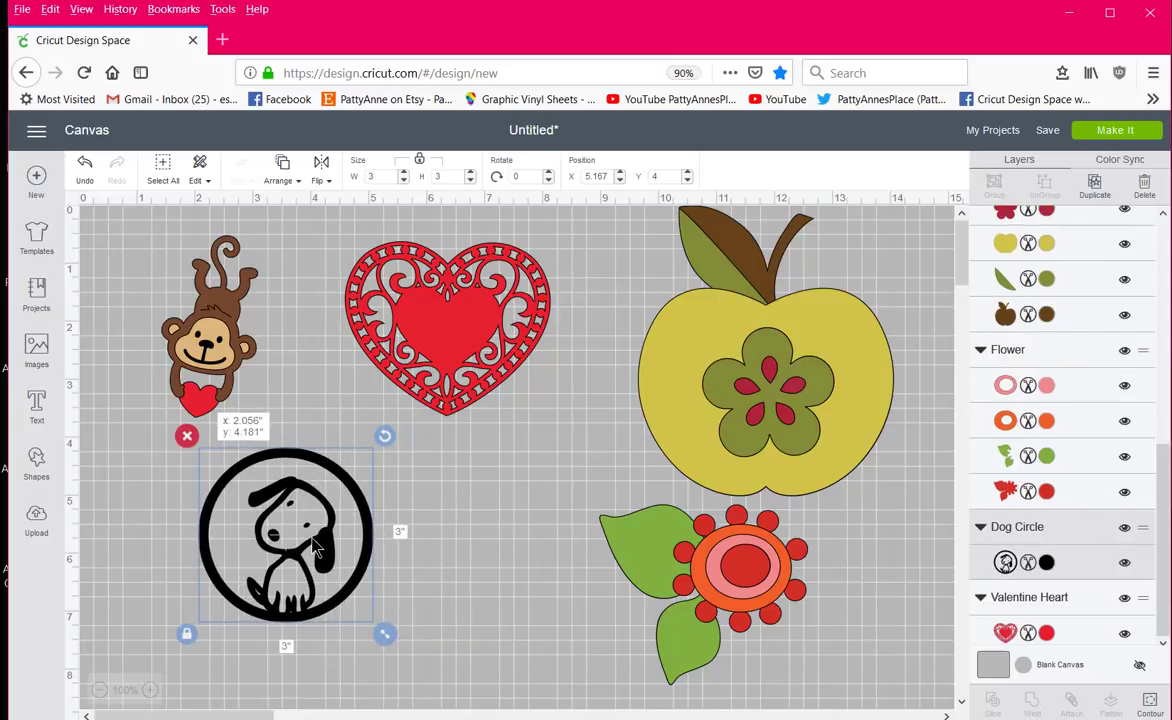
left_click_drag(331, 547, 347, 593)
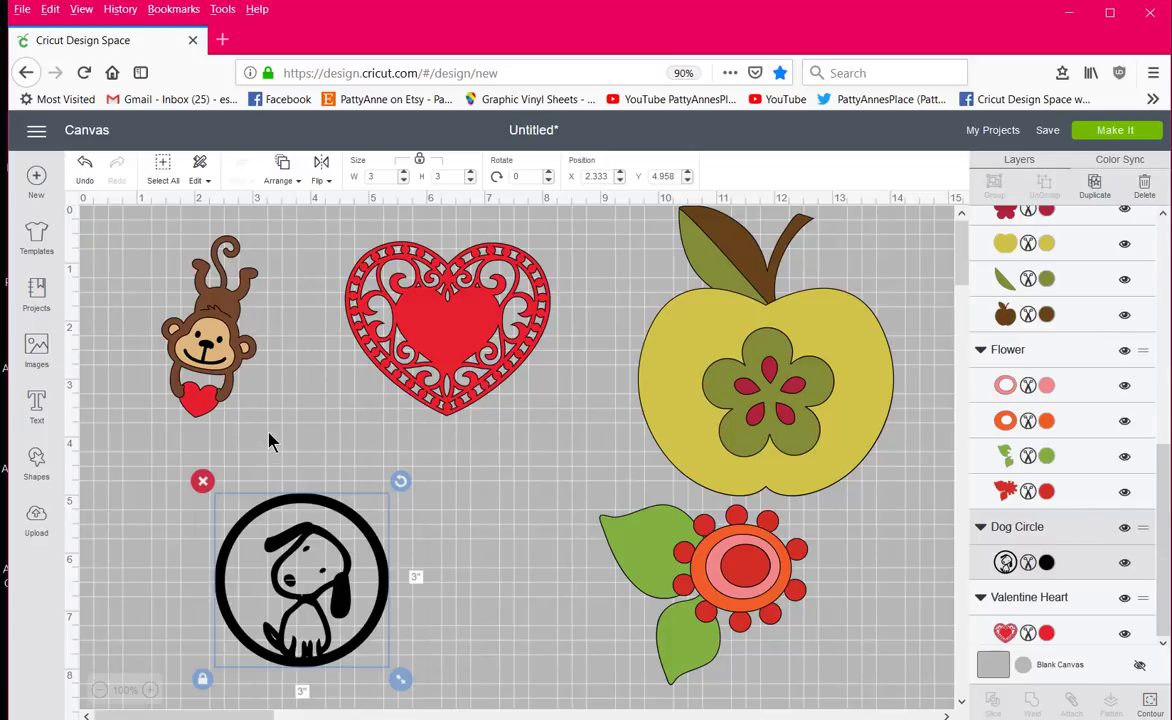
Hide the monkey group and the Valentine Heart on the canvas.
left_click_drag(278, 439, 147, 206)
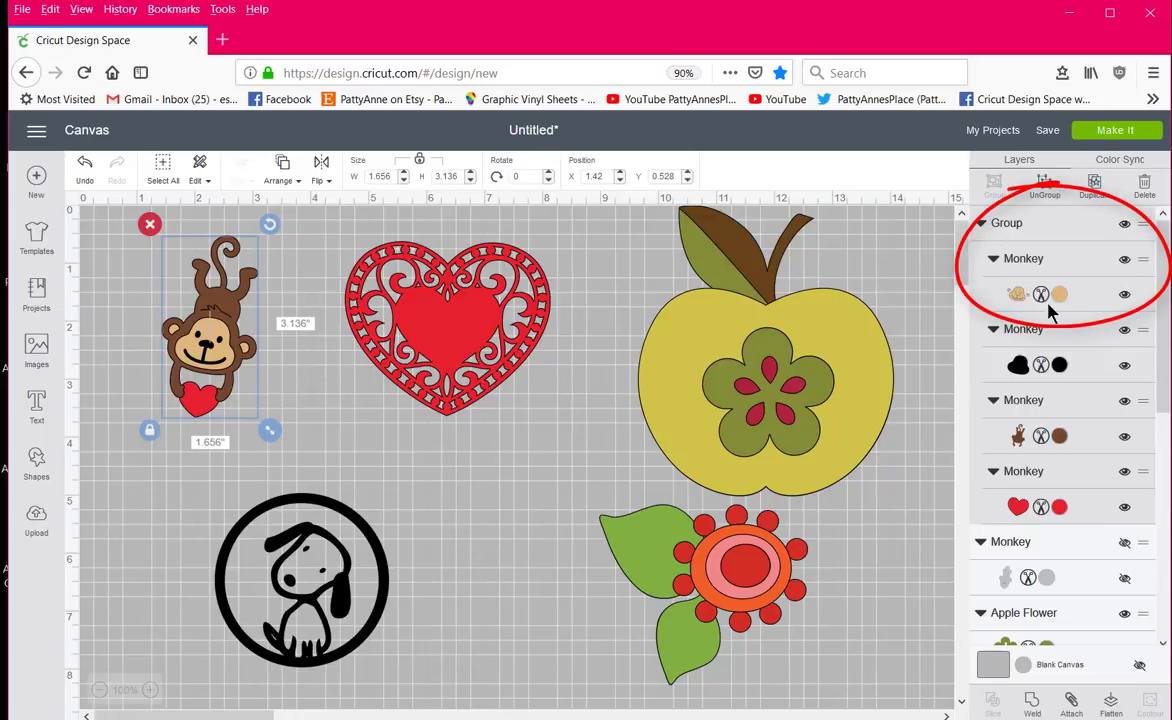
left_click(1124, 225)
left_click_drag(557, 446, 305, 218)
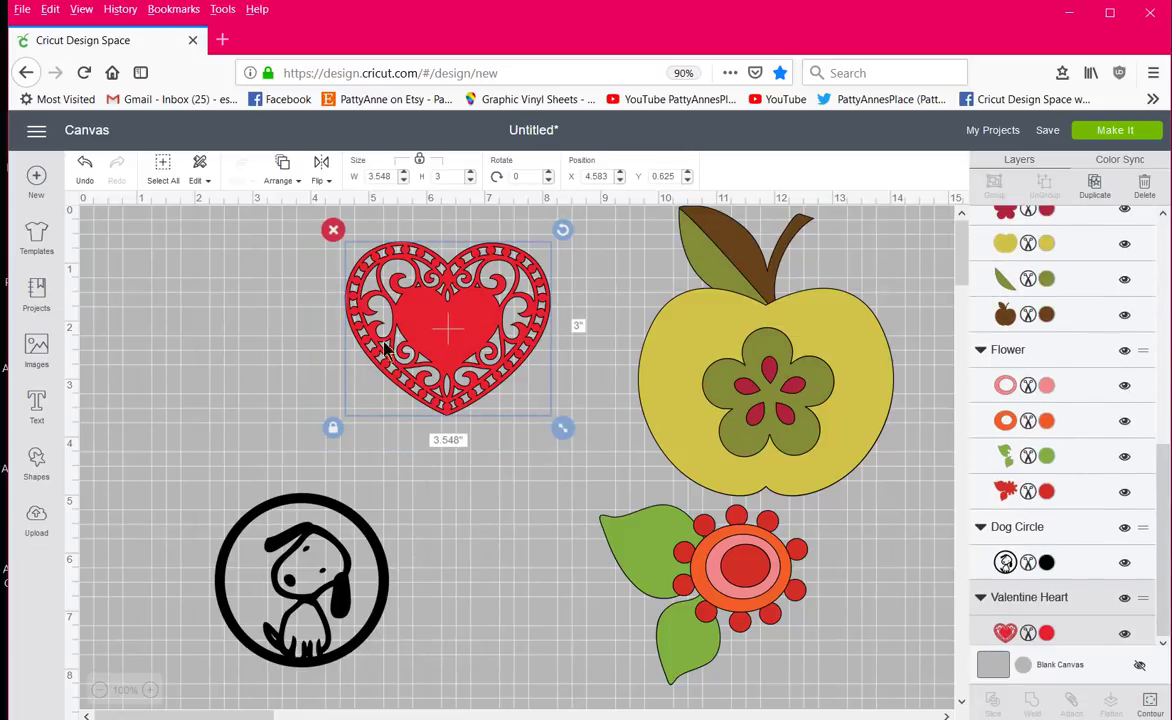
mouse_move(1078, 620)
left_mouse_down()
mouse_move(1001, 601)
mouse_move(1120, 610)
left_mouse_up()
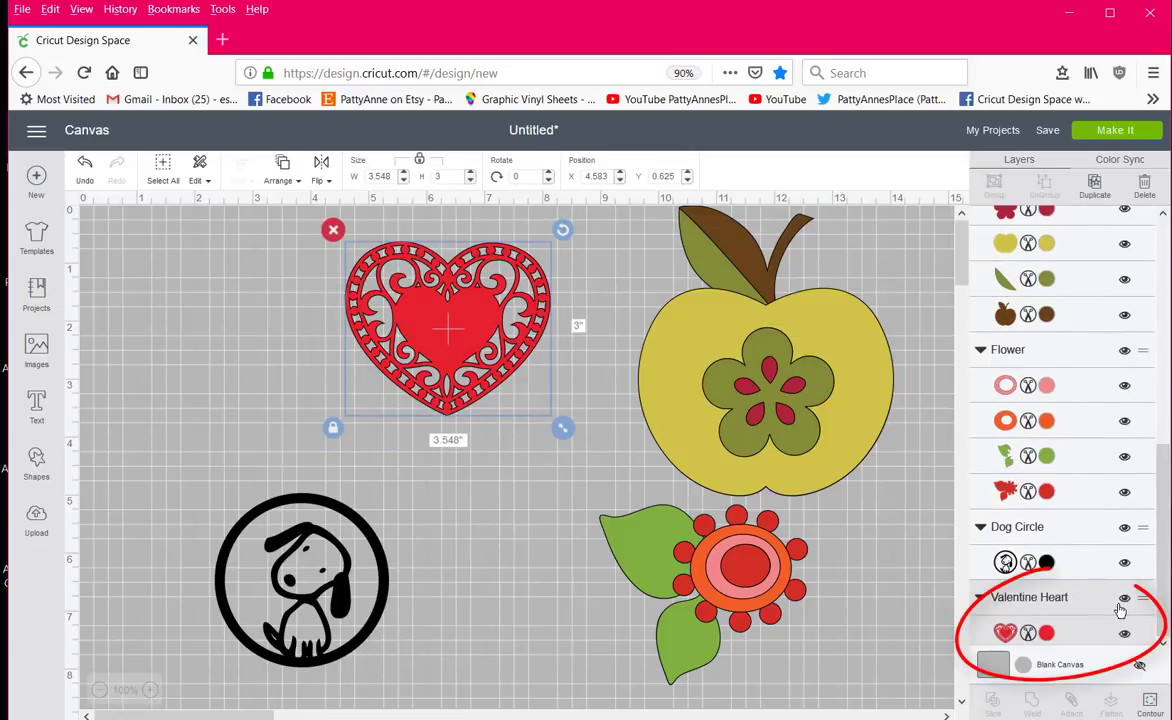
left_click(1124, 598)
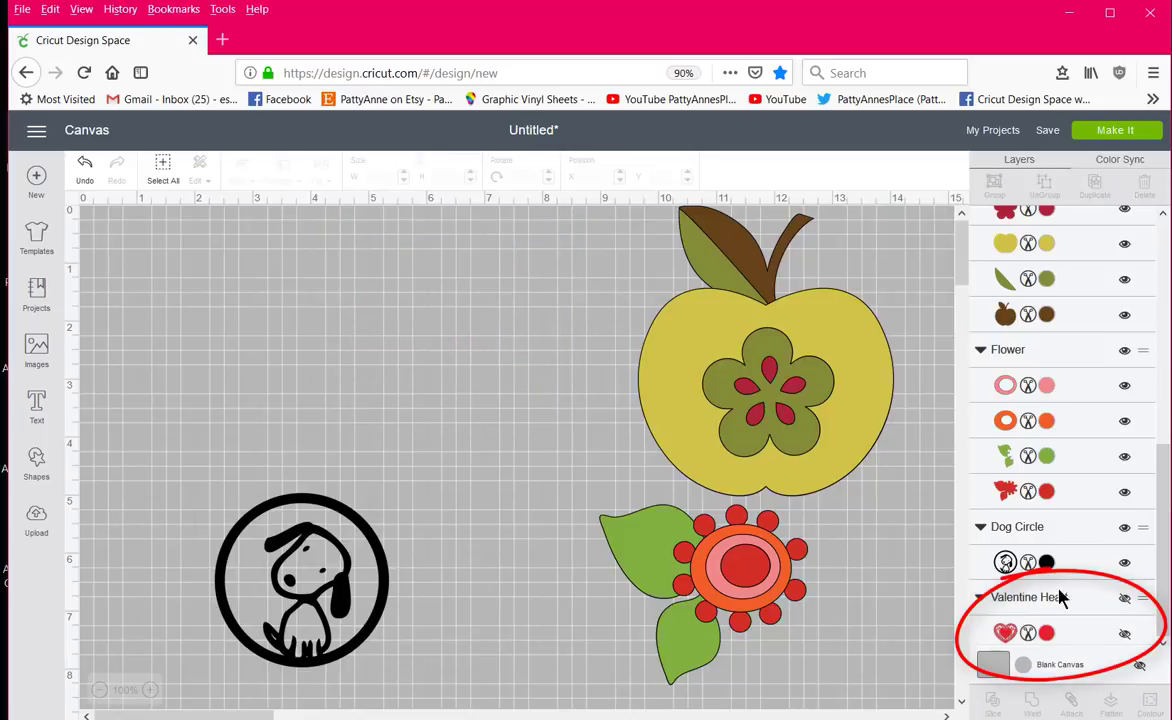
Hide the Flower and Apple Flower images, leaving only the dog circle on the canvas.
left_click_drag(862, 686, 540, 526)
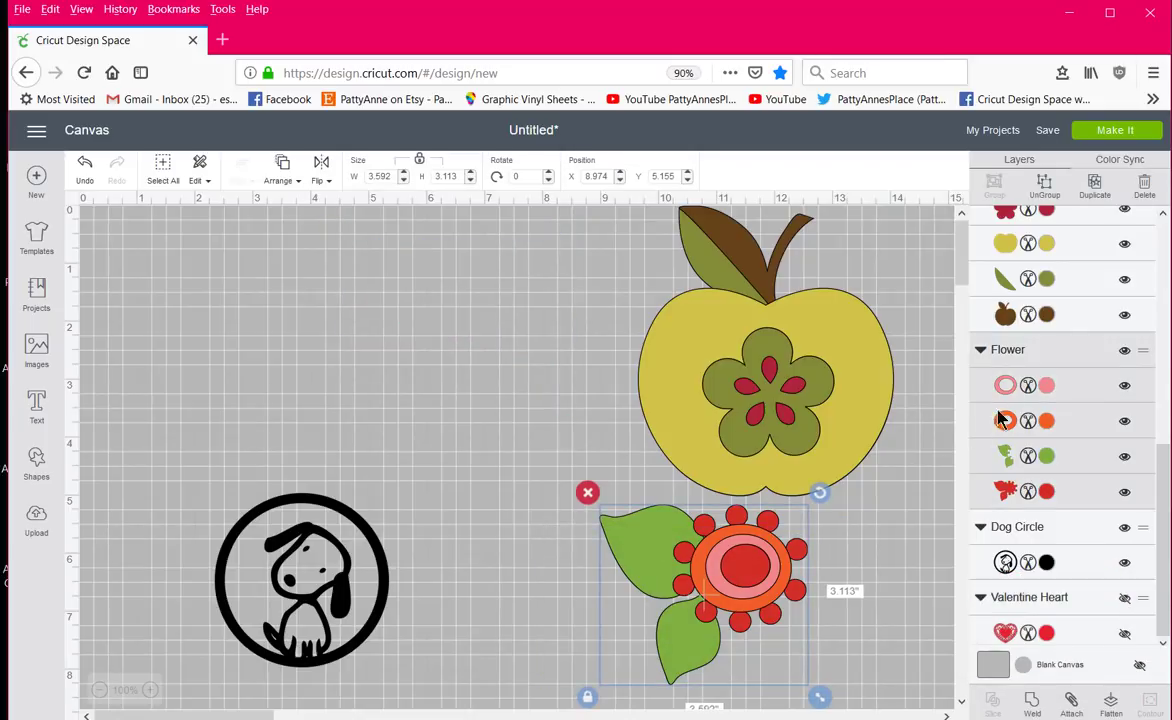
left_click(1125, 352)
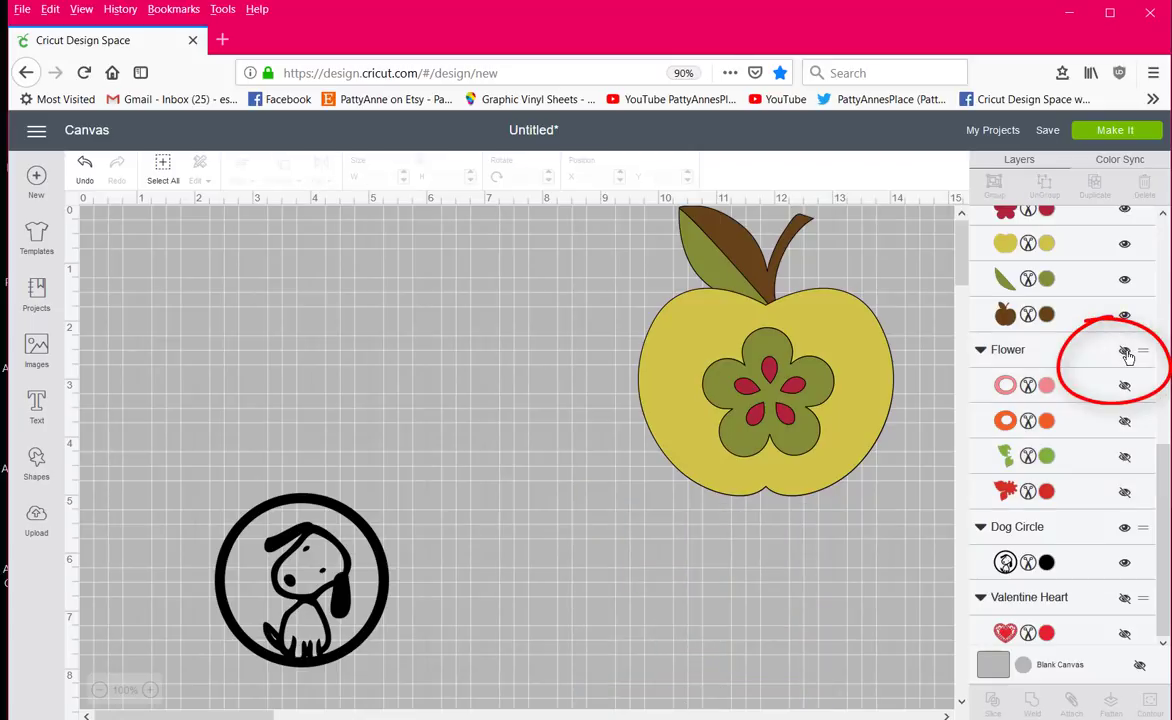
left_click_drag(935, 508, 594, 210)
scroll(1005, 320, "up", 1)
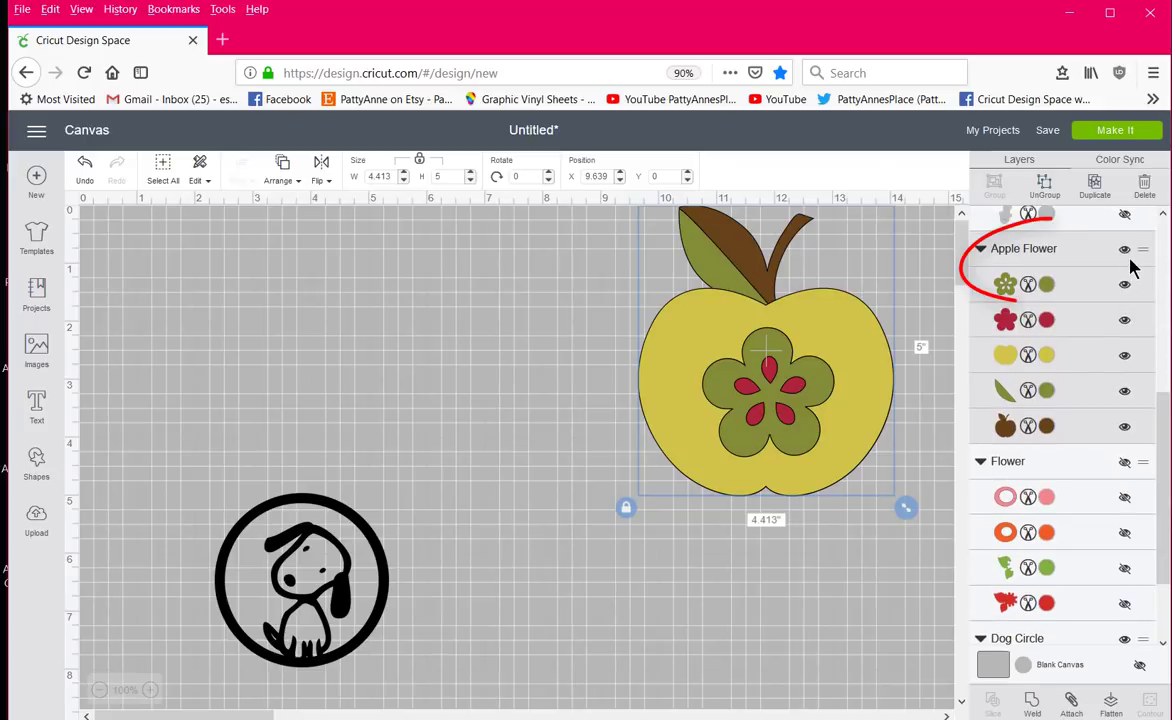
left_click(1125, 249)
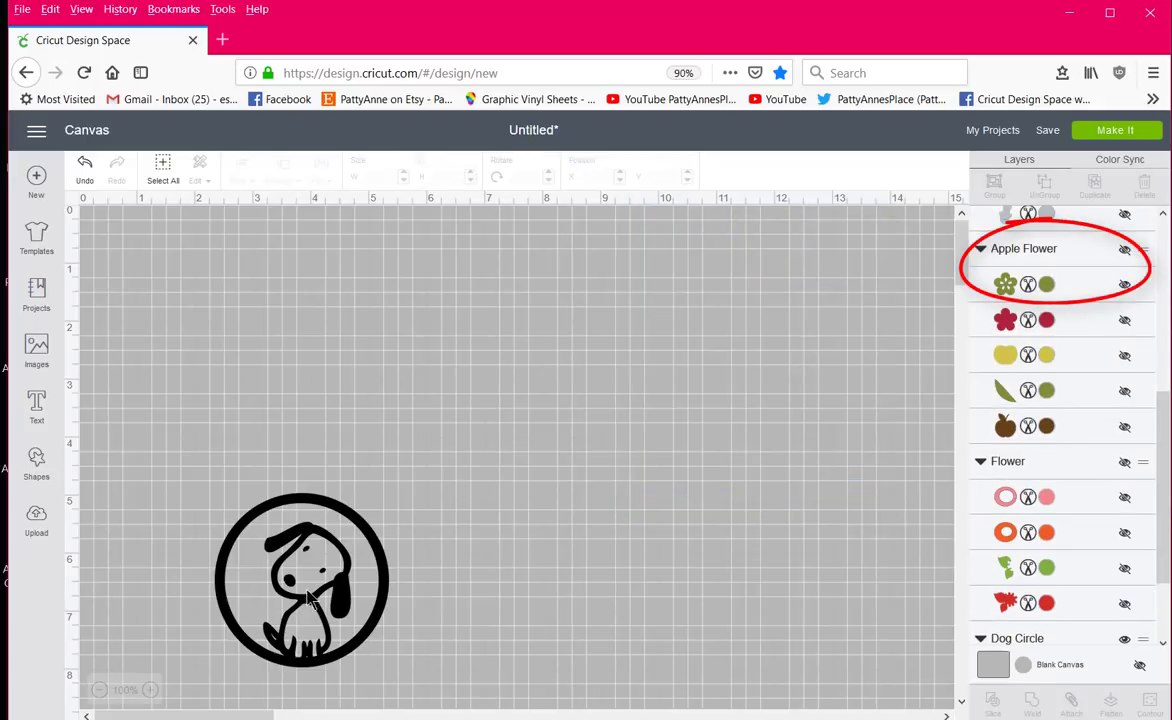
Move the dog circle to about X 2.069, Y 1.472 and send the project to the cutting mat preview.
left_click_drag(305, 577, 293, 375)
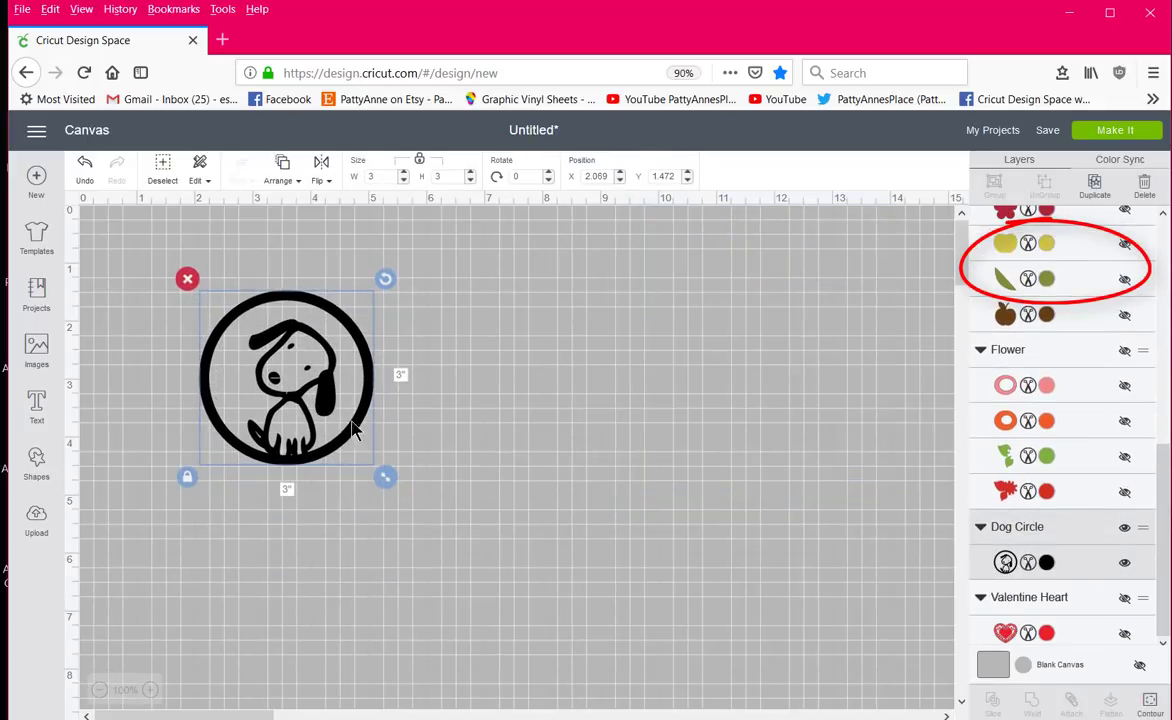
left_click(1127, 137)
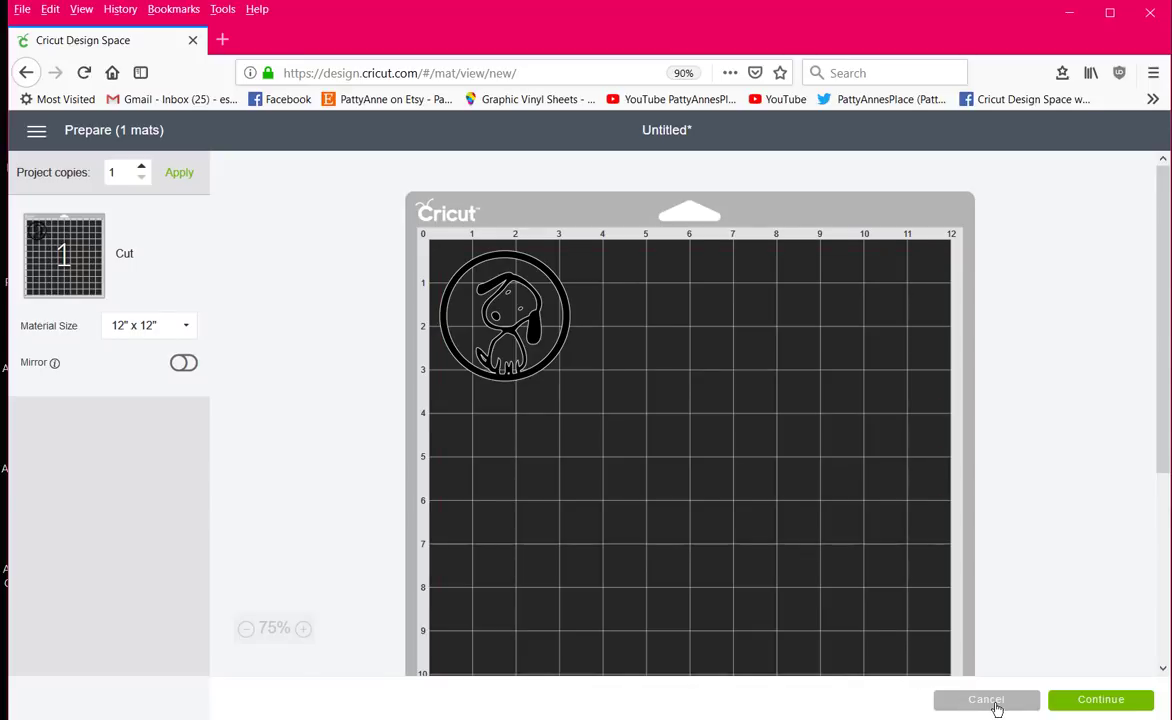
Return from the mat preview to the canvas, duplicate the dog circle and move the copy to about X 6, Y 1.417.
left_click(990, 700)
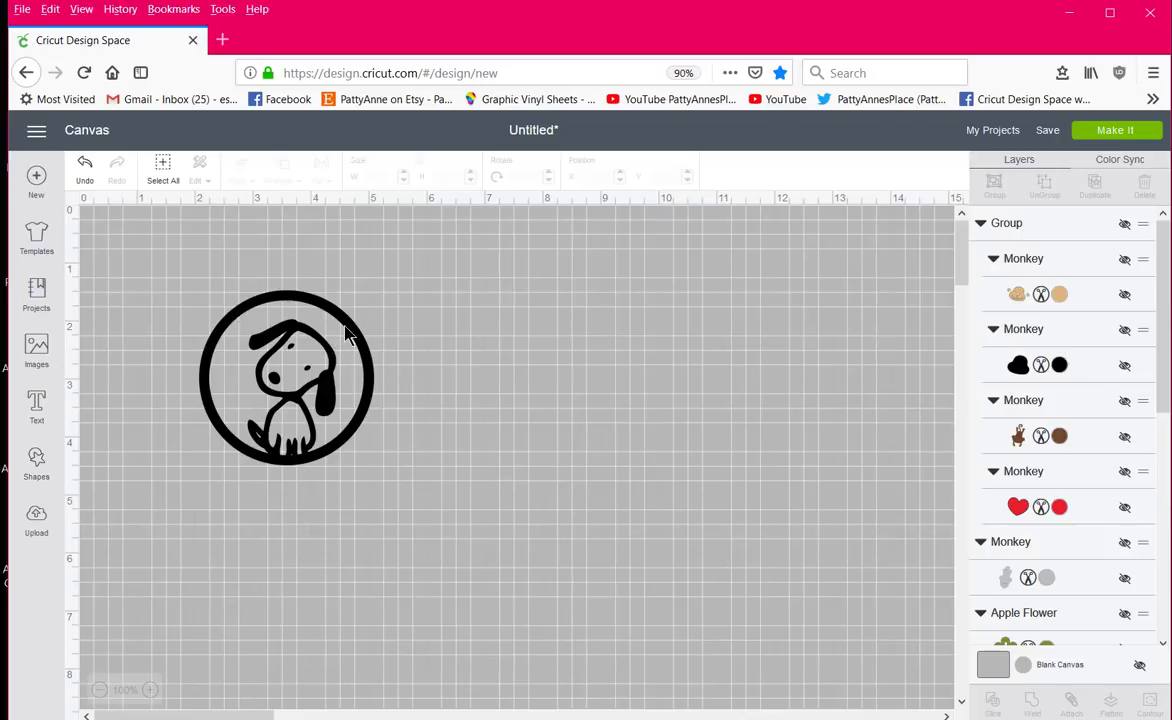
left_click(312, 352)
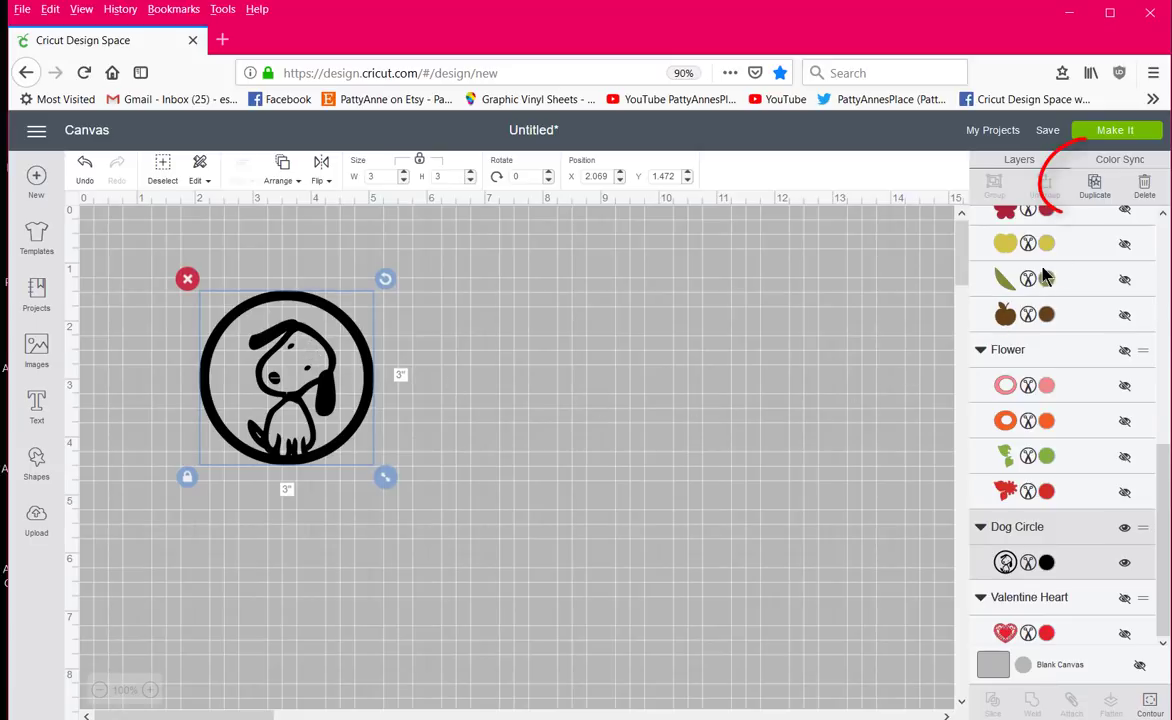
left_click(1098, 184)
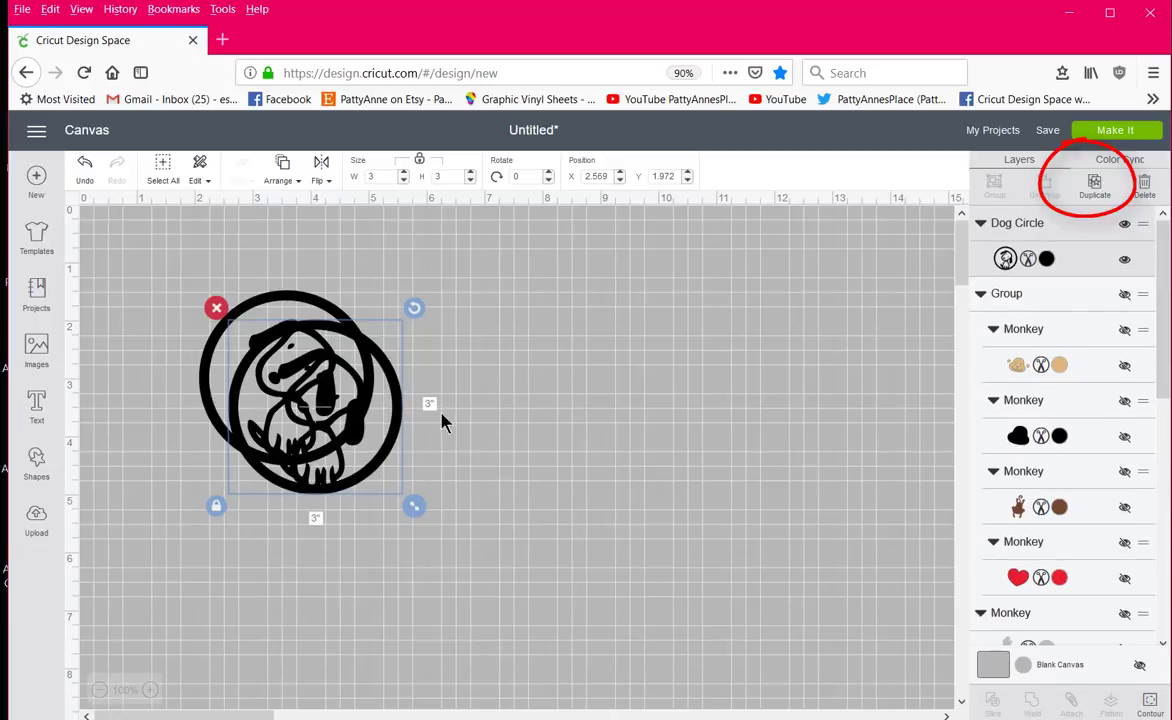
left_click_drag(348, 403, 533, 373)
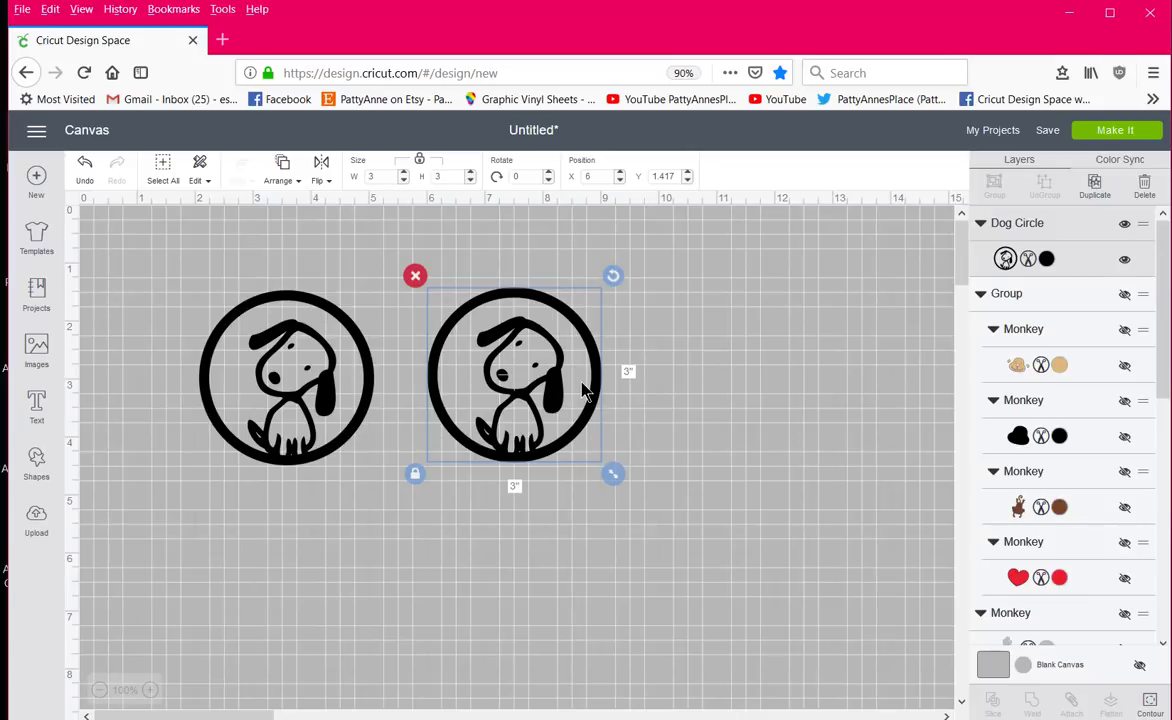
left_click(688, 381)
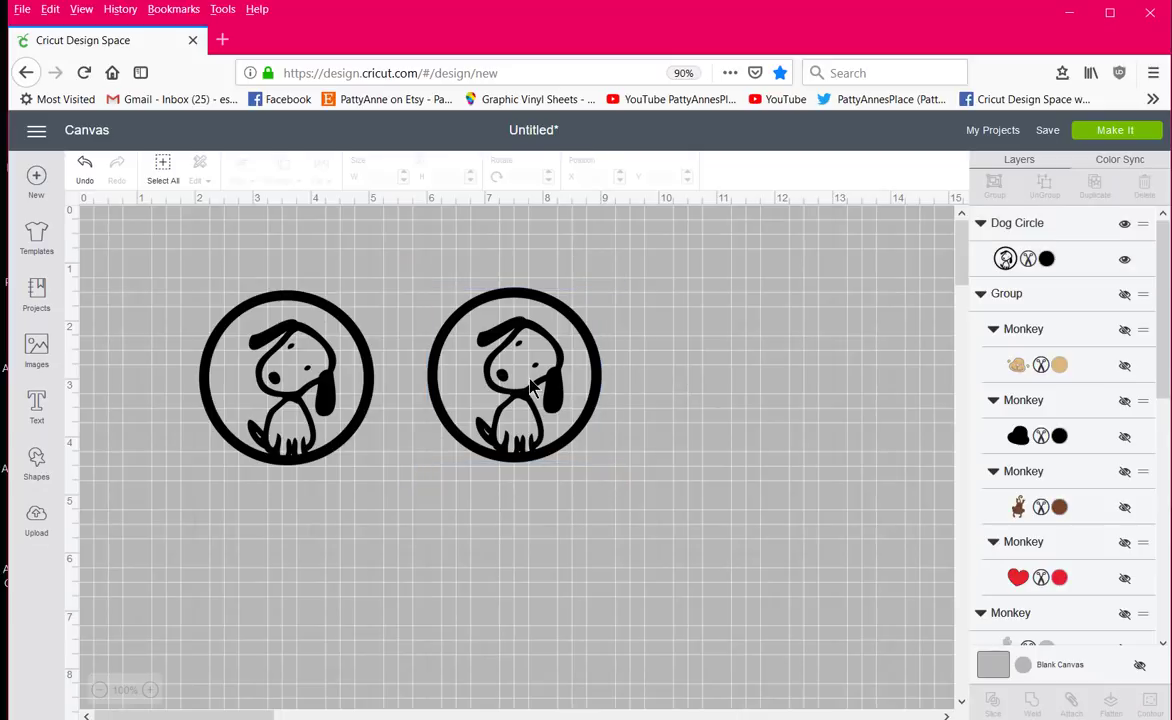
Hide all contours of the duplicated dog circle with the Contour tool to make it a solid disc.
left_click(532, 388)
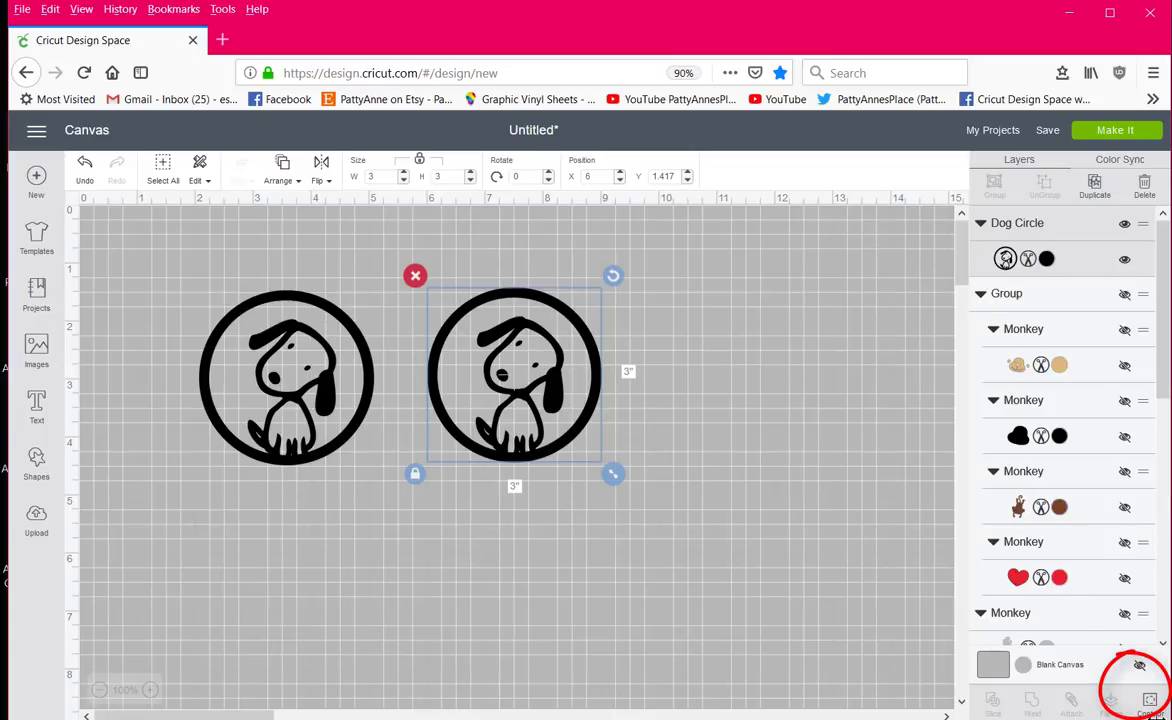
left_click(1157, 711)
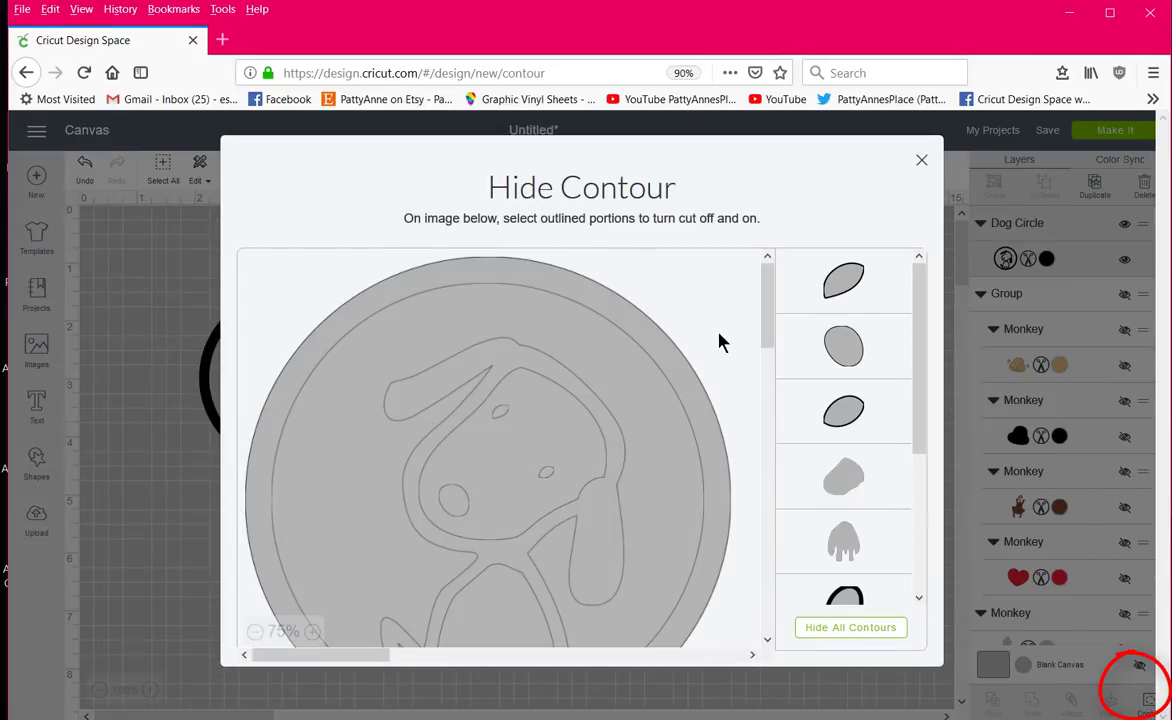
mouse_move(767, 289)
left_mouse_down()
mouse_move(772, 358)
mouse_move(777, 283)
left_mouse_up()
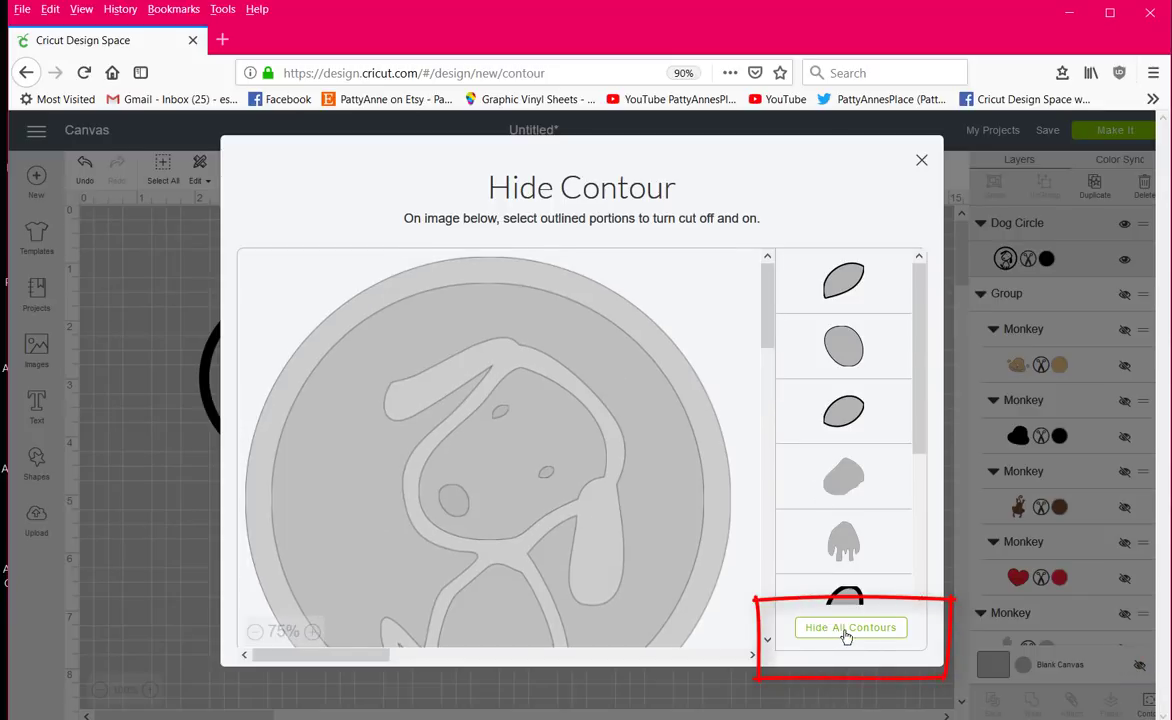
left_click(905, 638)
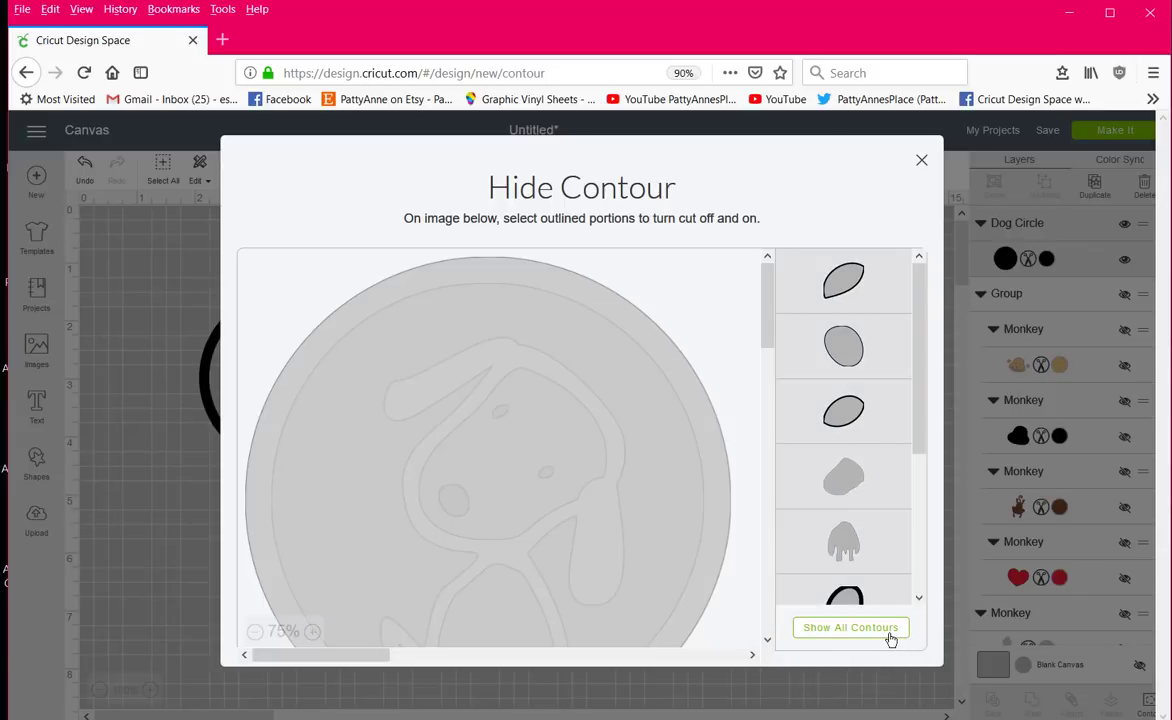
left_click(890, 636)
left_click(867, 628)
left_click(852, 628)
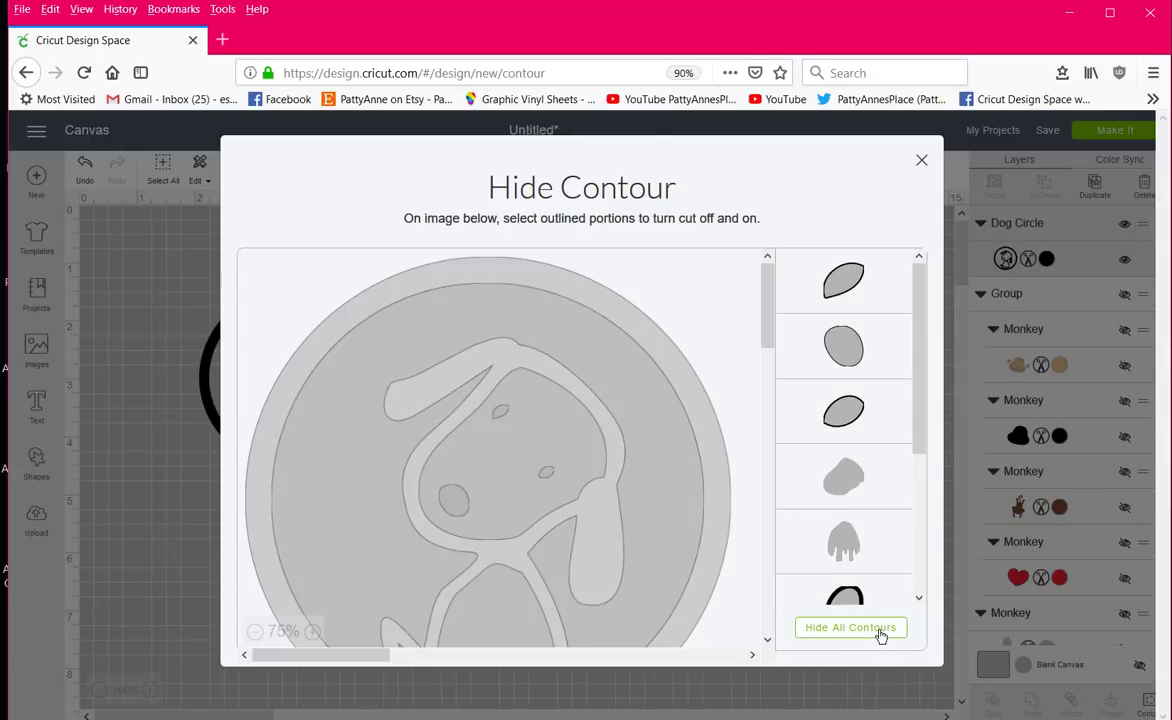
left_click(880, 632)
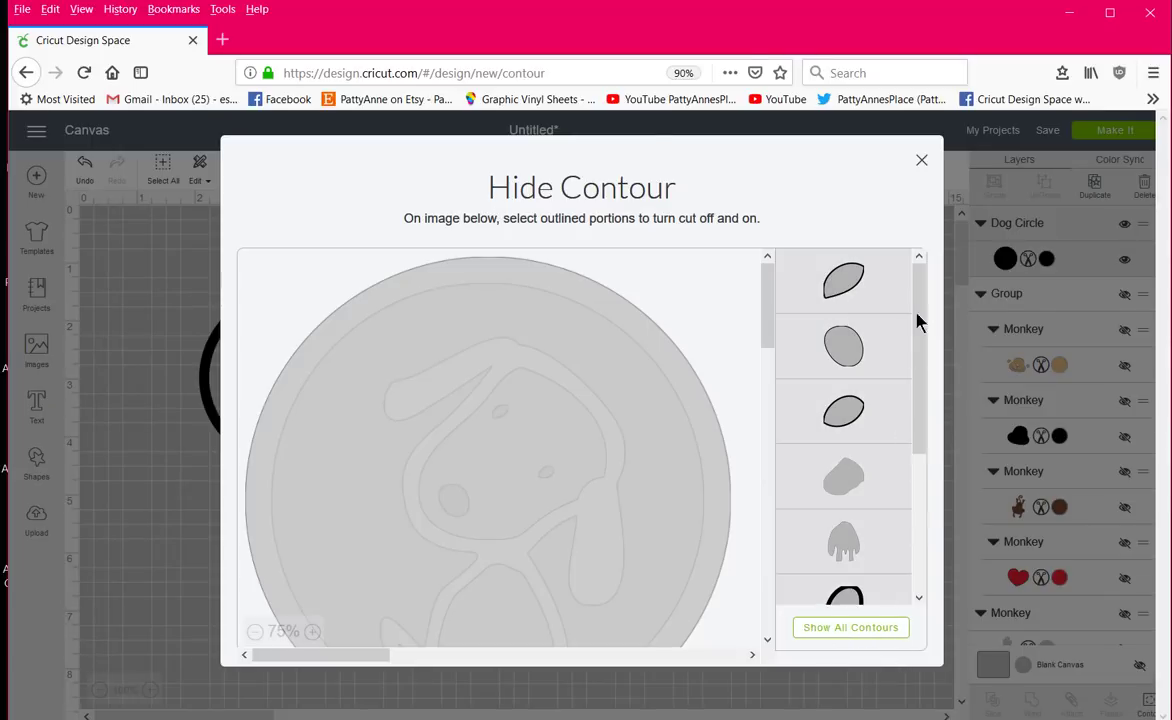
left_click(921, 162)
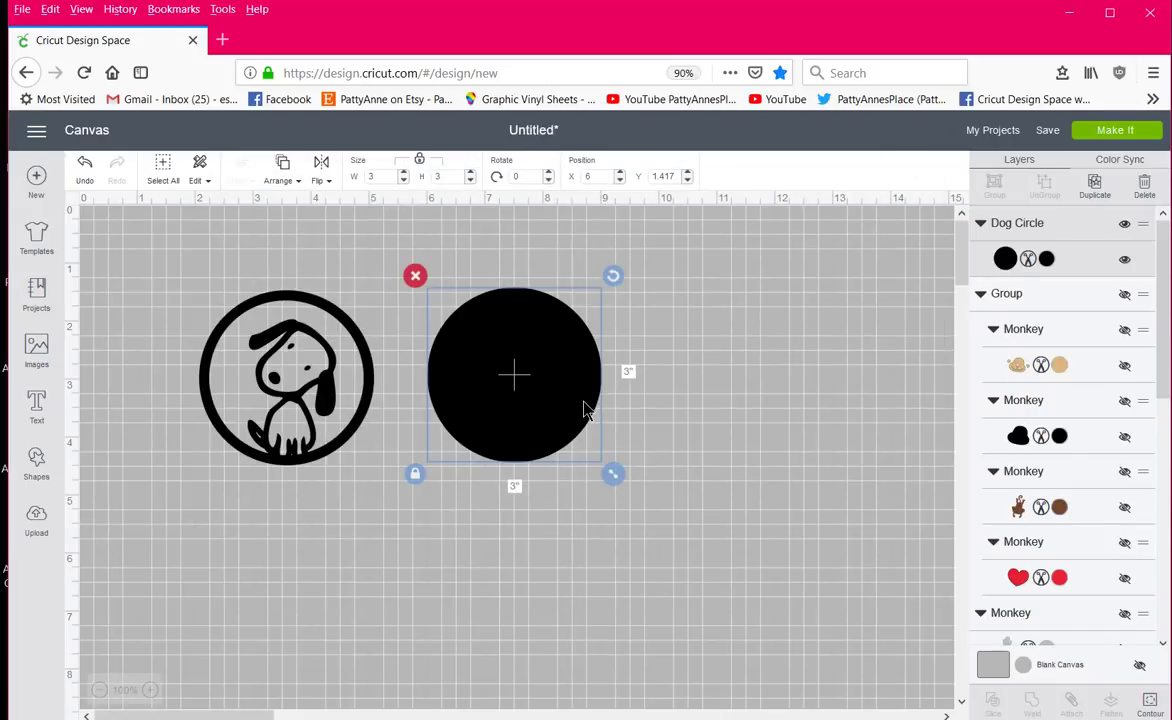
Move the solid circle to about X 6.361, Y 1.458 and recolour it to the project colour Very Berry.
left_click_drag(600, 425, 580, 405)
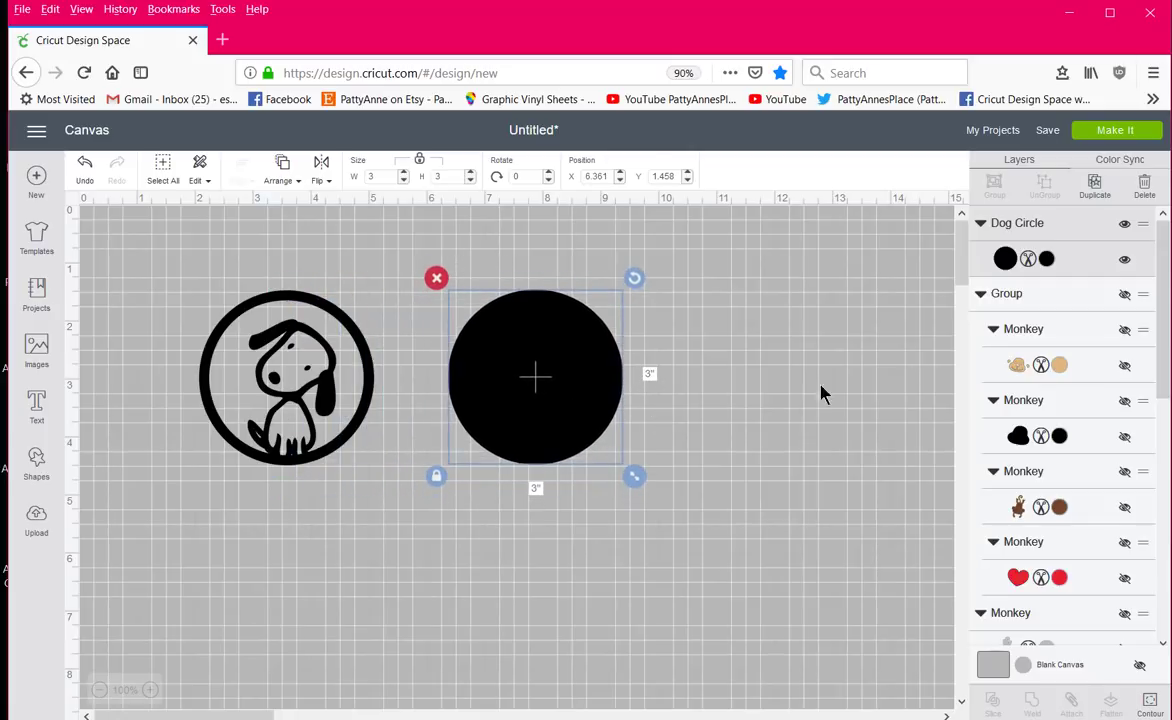
left_click(1045, 260)
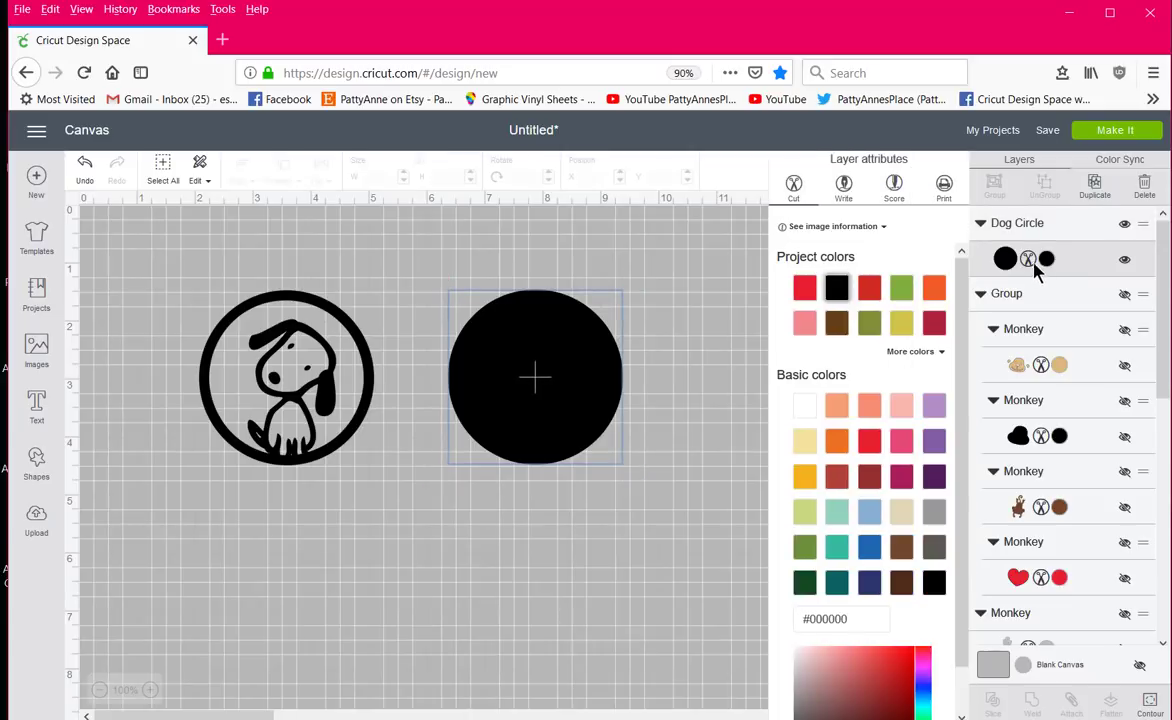
left_click(577, 378)
left_click(630, 555)
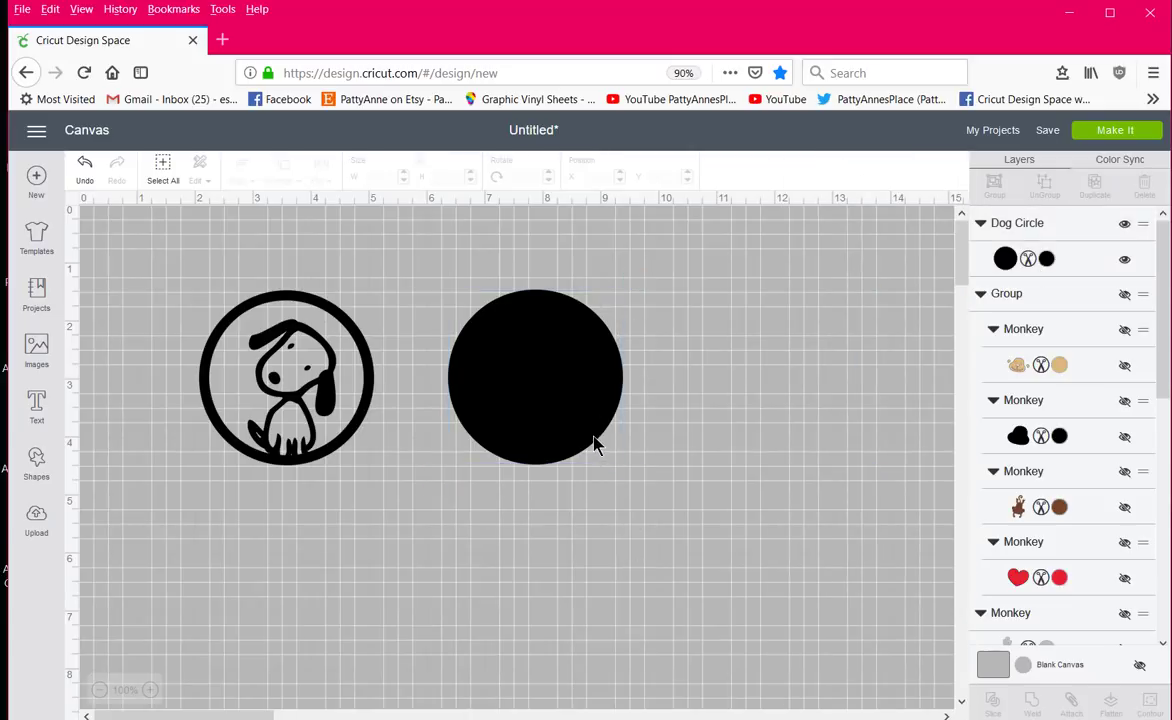
left_click(596, 445)
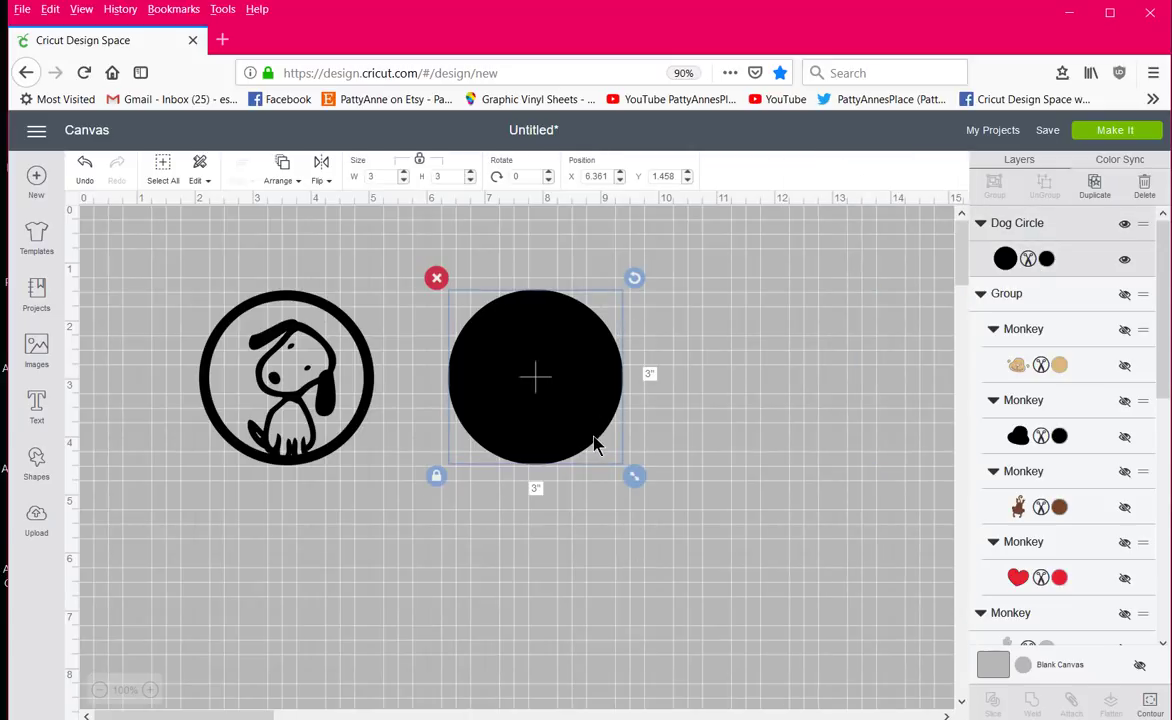
left_click(1047, 259)
left_click(805, 290)
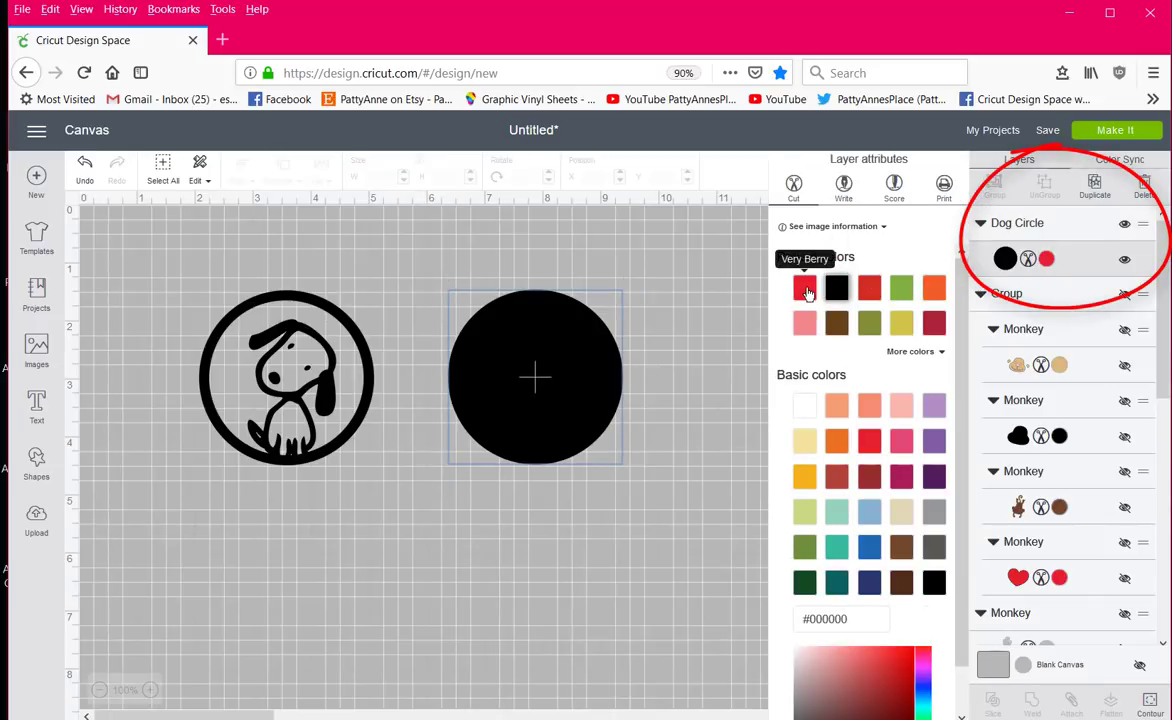
left_click(708, 528)
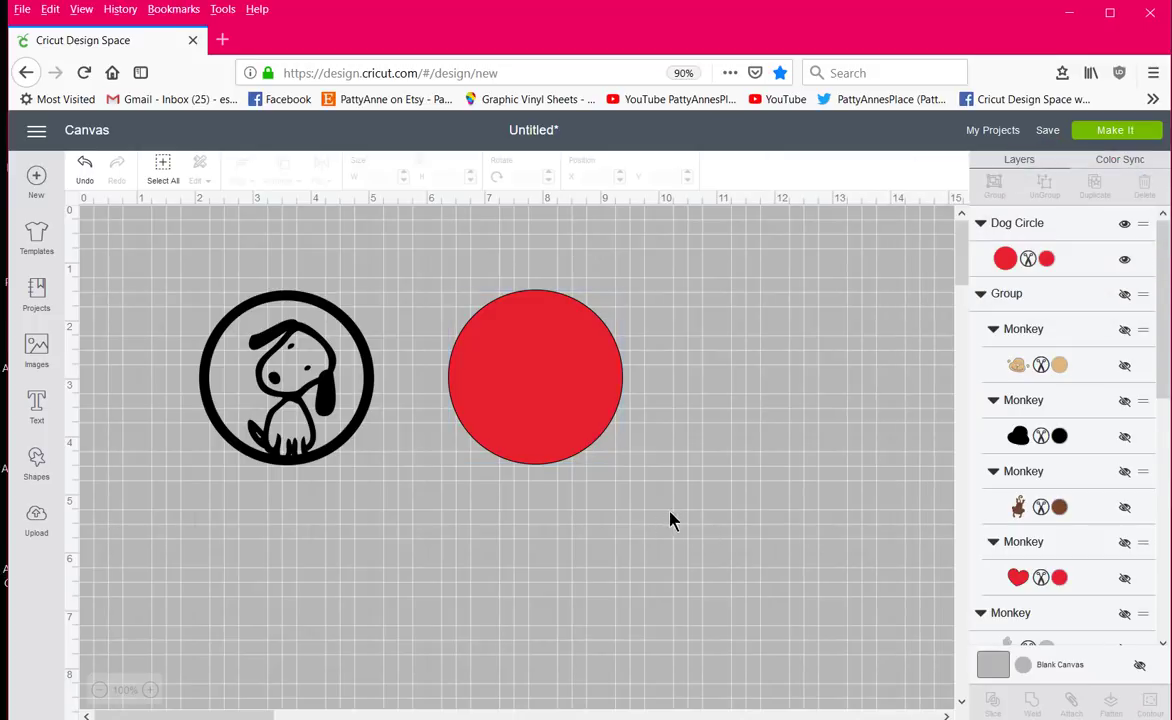
Send the red circle to the back and move it behind the dog circle at about X 2.139, Y 1.444.
left_click_drag(590, 419, 553, 413)
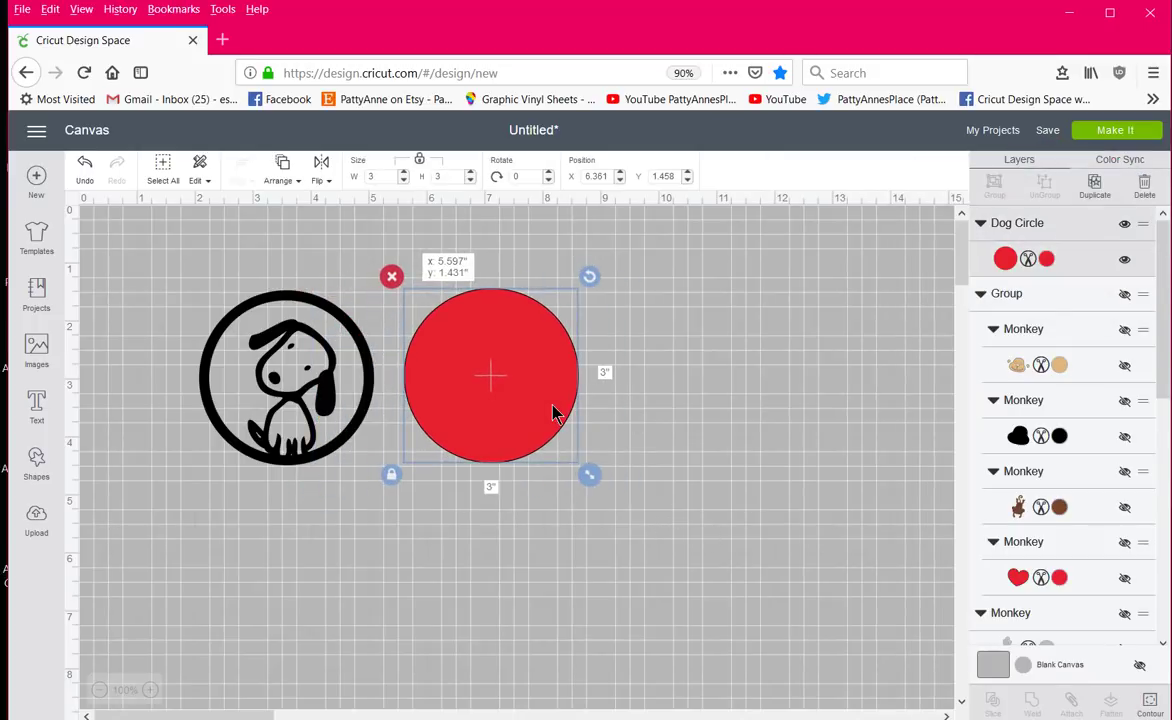
left_click(678, 437)
left_click(549, 401)
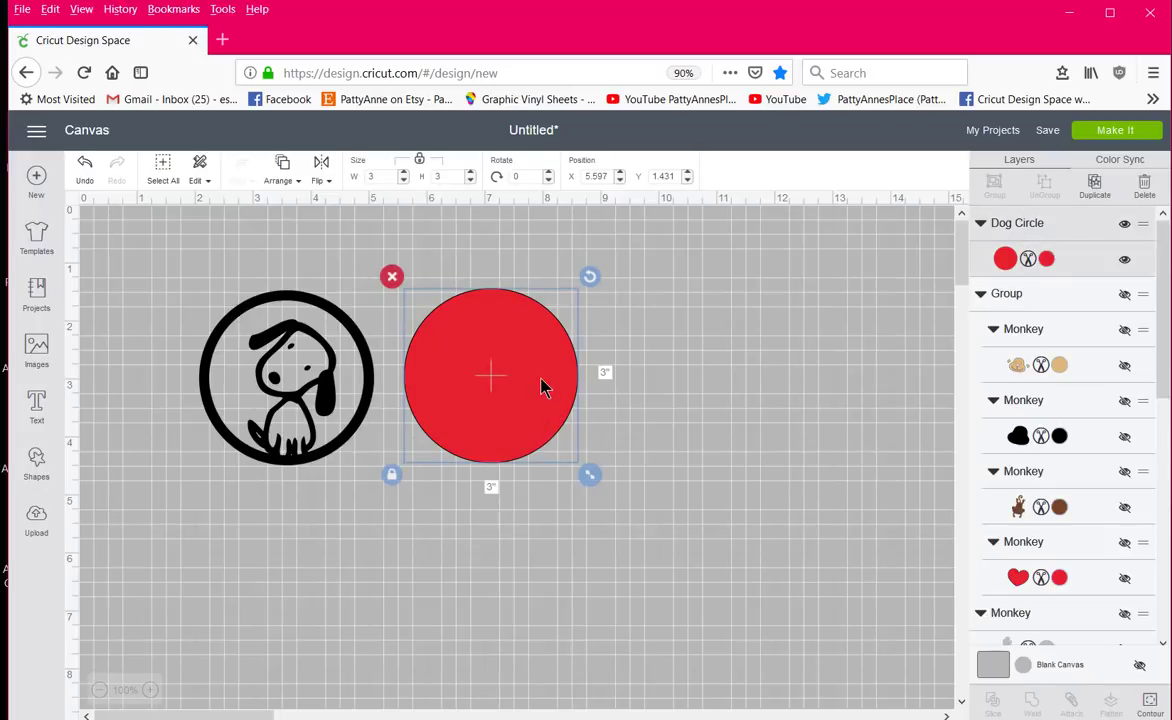
right_click(543, 388)
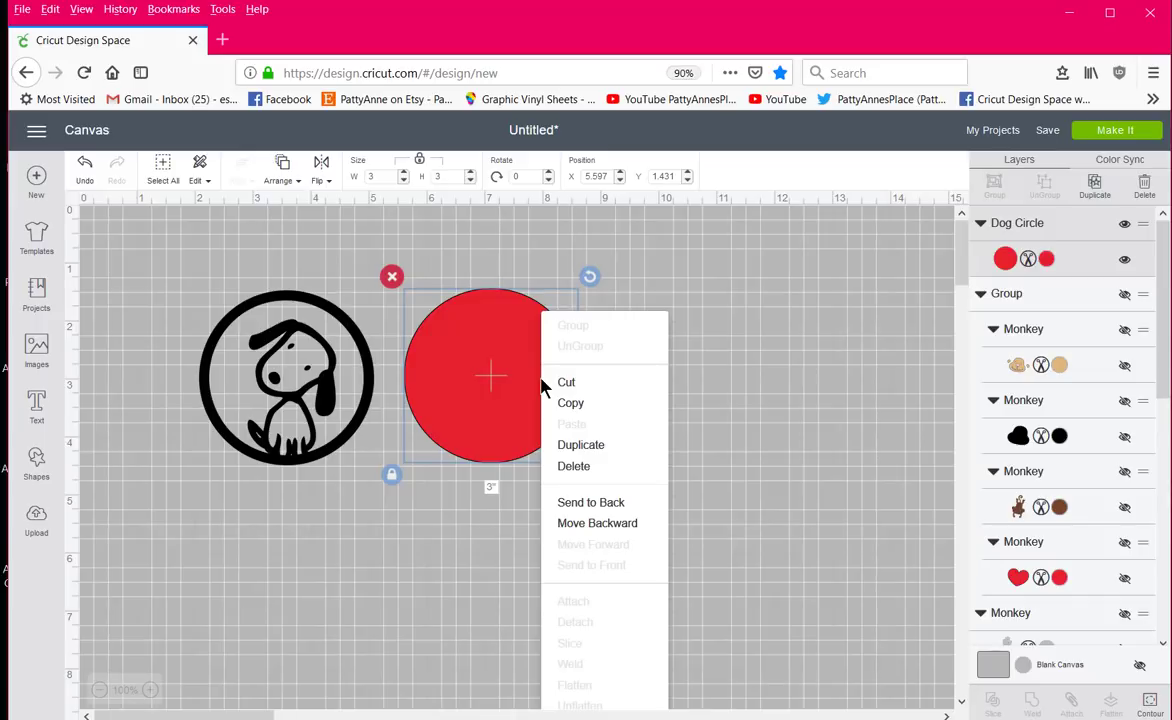
left_click(279, 183)
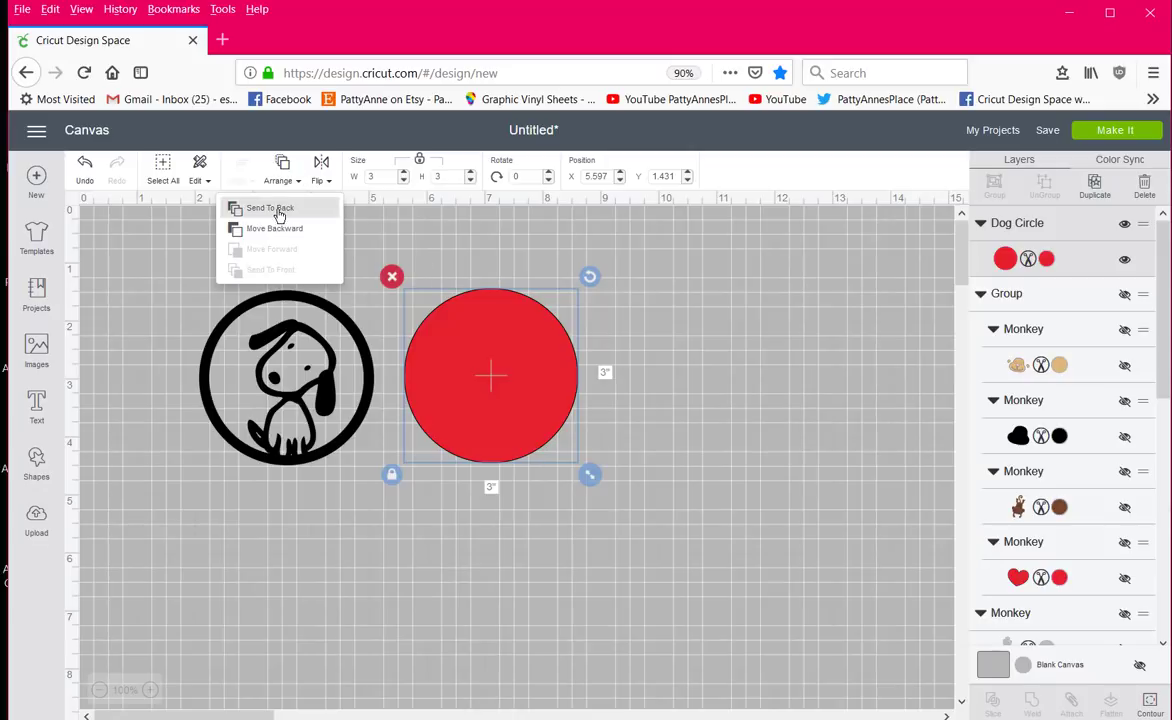
left_click(701, 280)
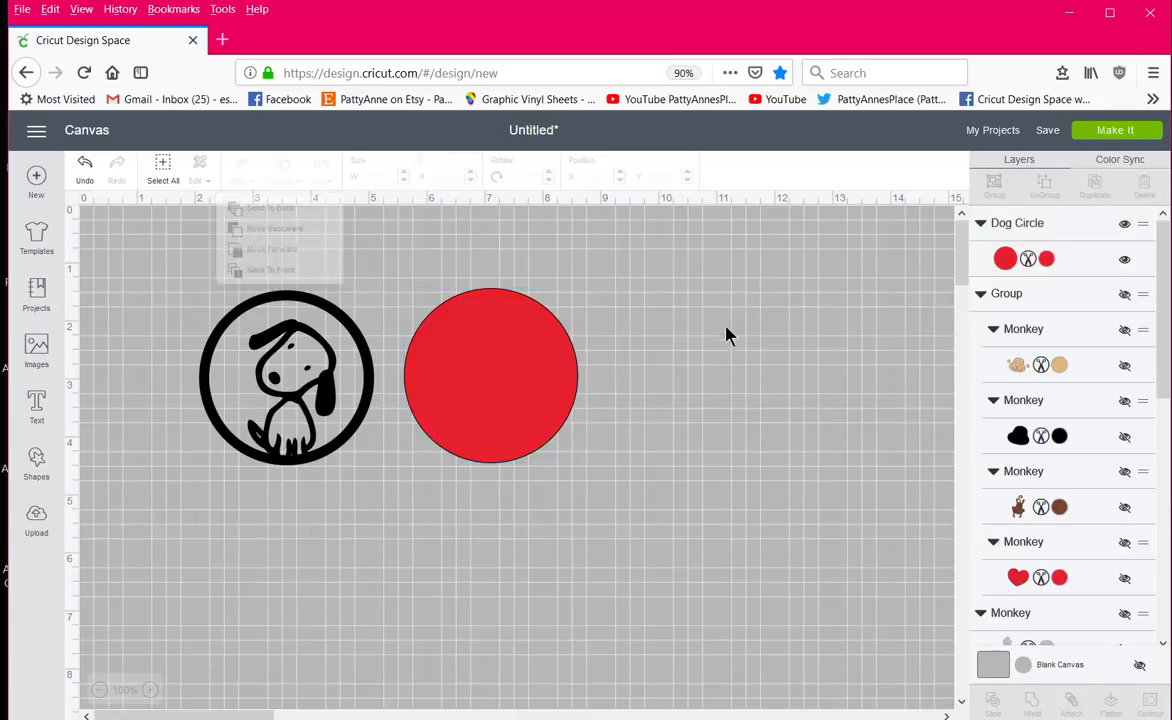
left_click(520, 393)
right_click(520, 393)
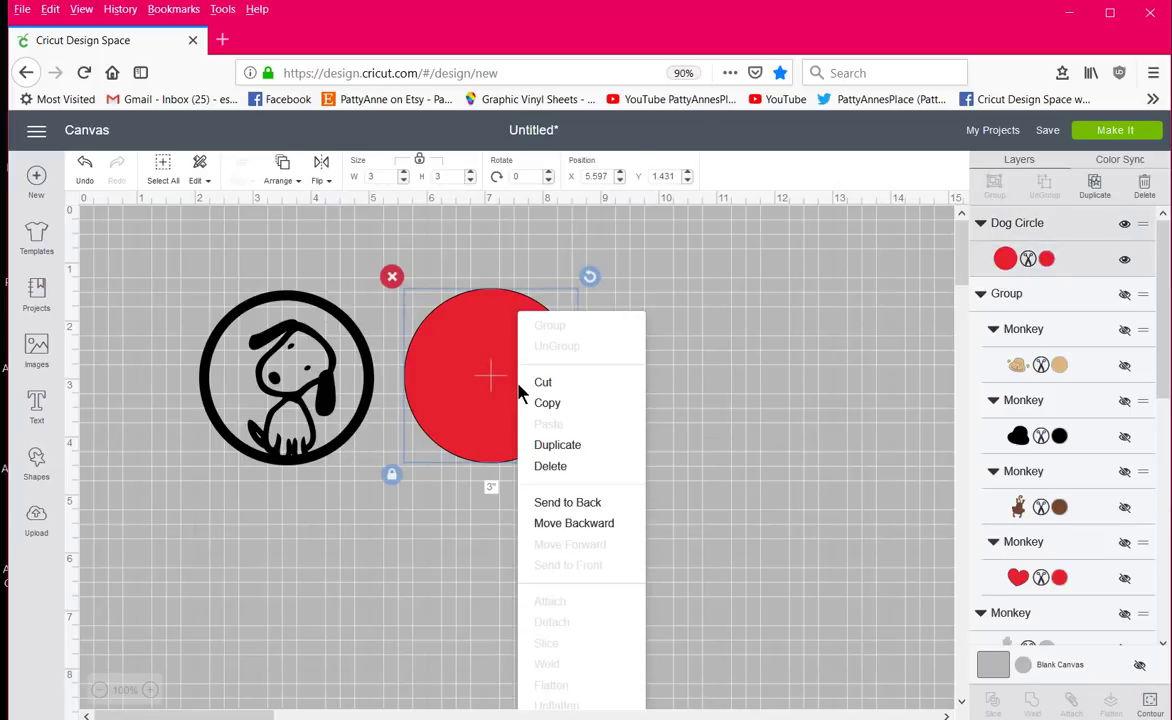
left_click(597, 510)
left_click_drag(500, 400, 322, 400)
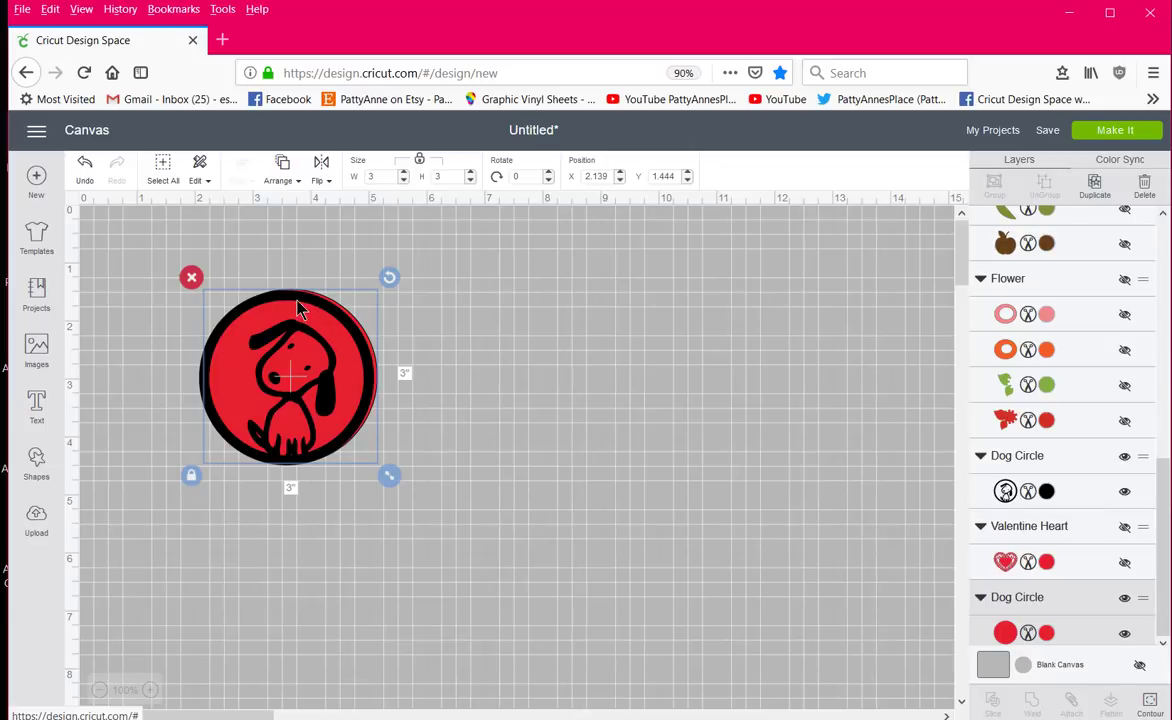
Move the dog circle aside and add a circle shape about 0.292" wide at about X 3.5, Y 1.569 on the red circle.
left_click_drag(288, 307, 607, 311)
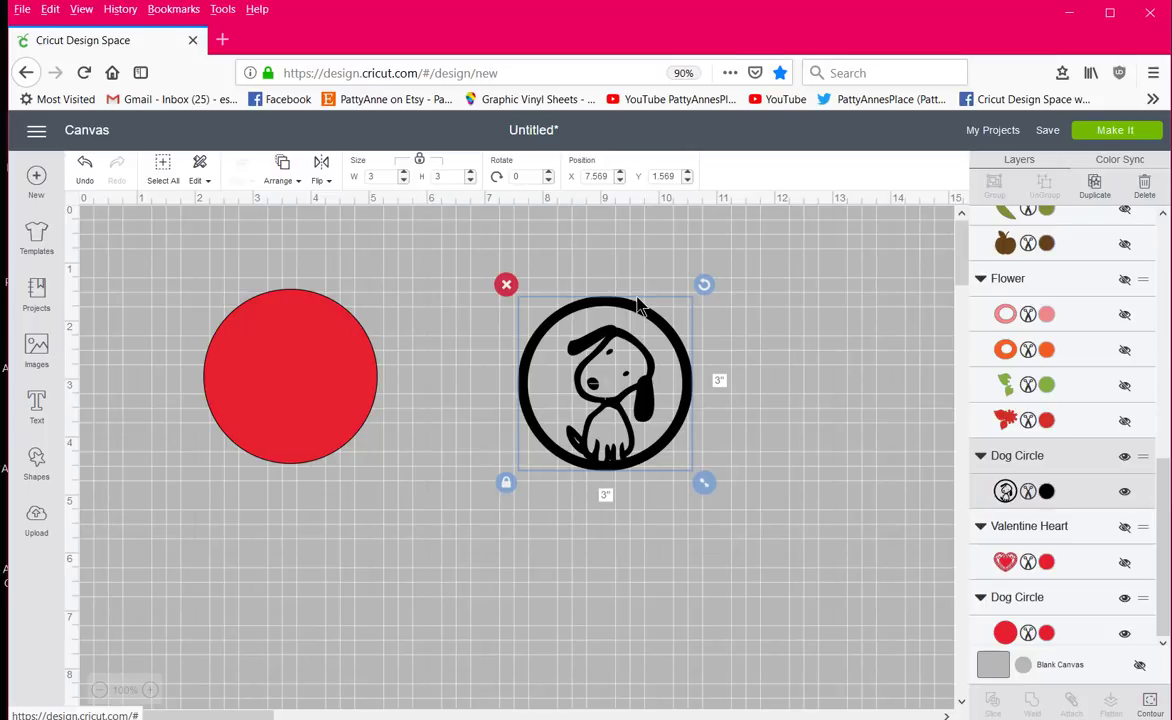
left_click(38, 465)
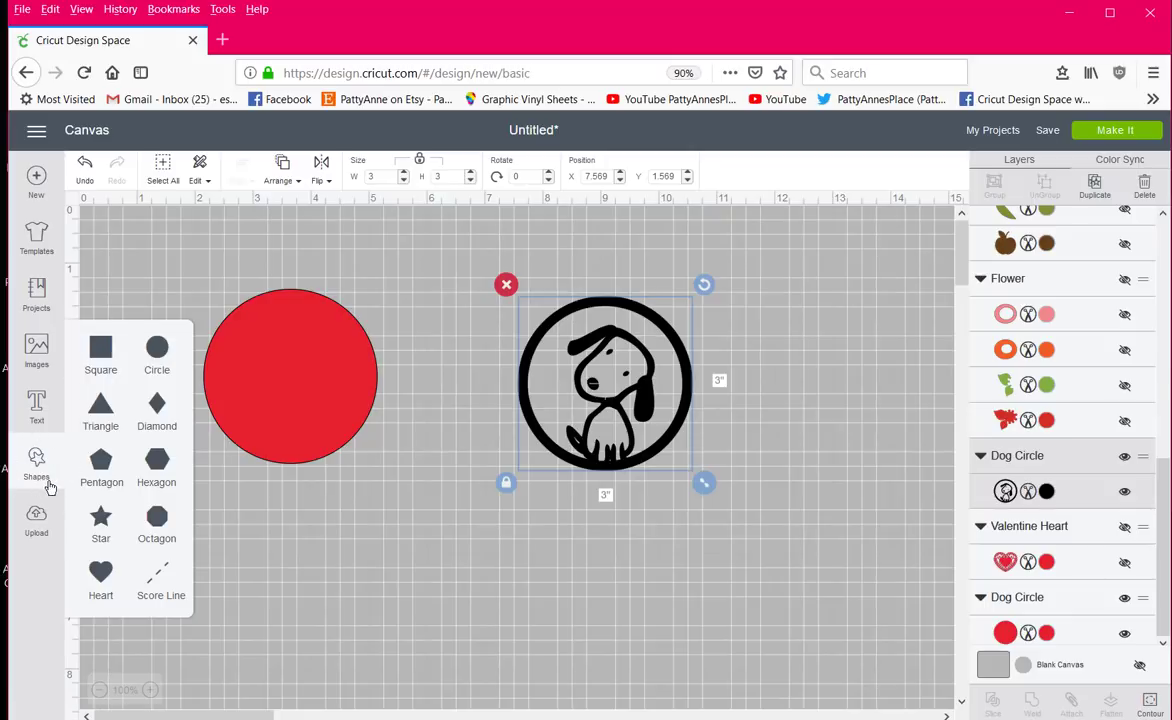
left_click(157, 350)
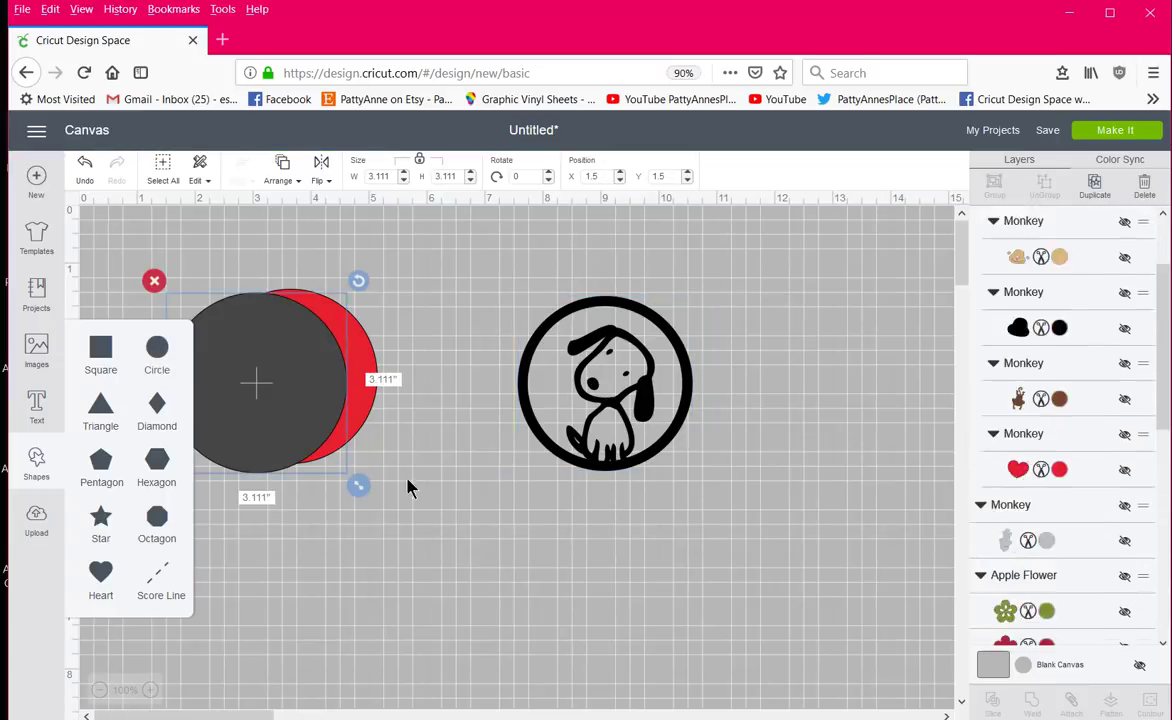
left_click_drag(360, 487, 288, 310)
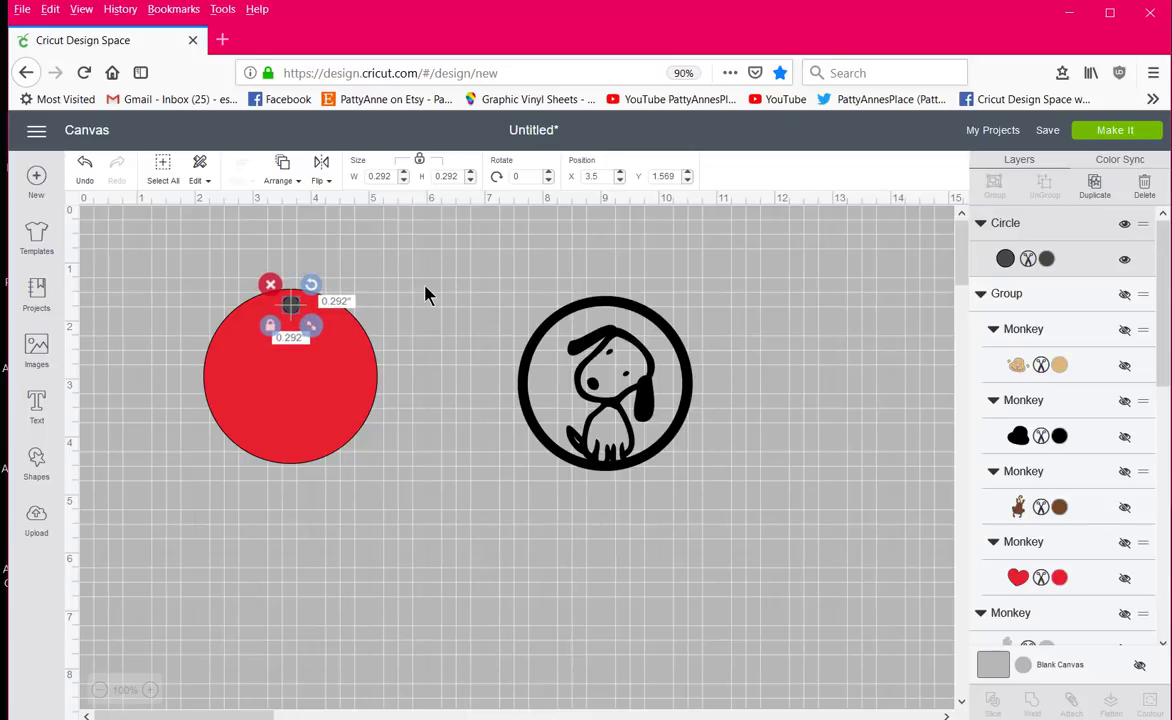
left_click(426, 296)
left_click(289, 308)
Move the dog circle over the red circle at about X 2.181, Y 1.458 and the small circle to about X 3.472, Y 1.653.
left_click_drag(525, 414, 290, 408)
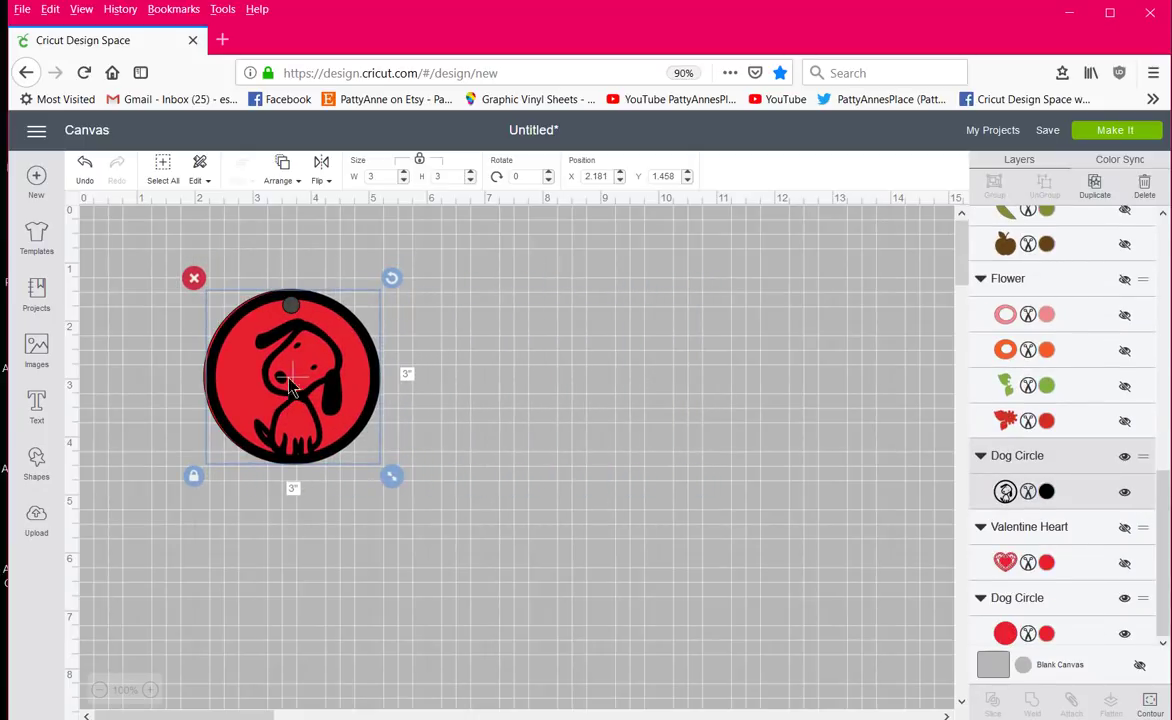
left_click(290, 315)
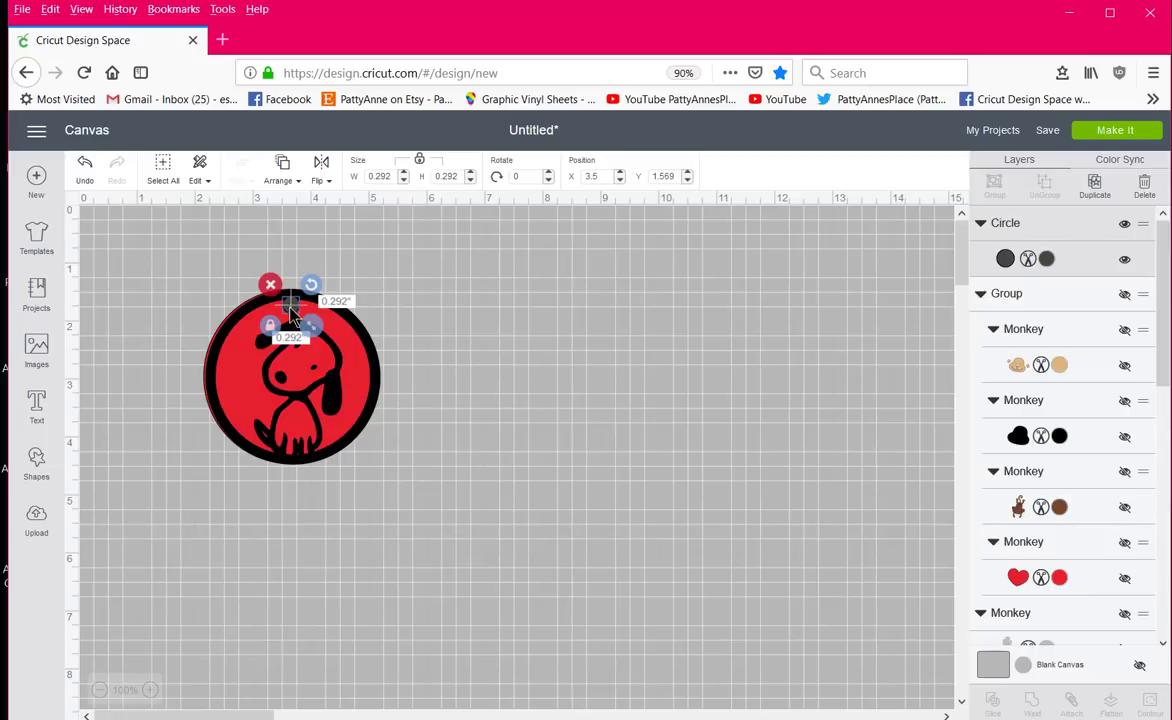
left_click_drag(290, 315, 290, 316)
left_click(465, 336)
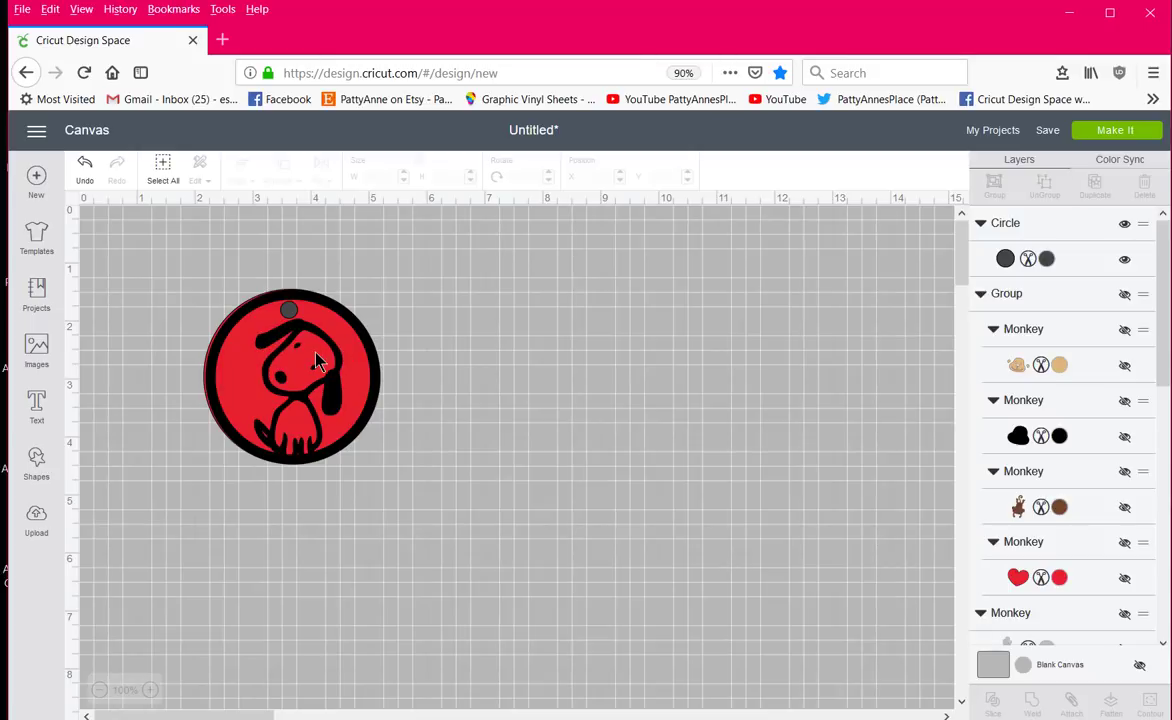
Move the dog circle aside to about X 7.222, Y 1.389, and slice the small circle out of the red circle.
left_click_drag(355, 400, 648, 397)
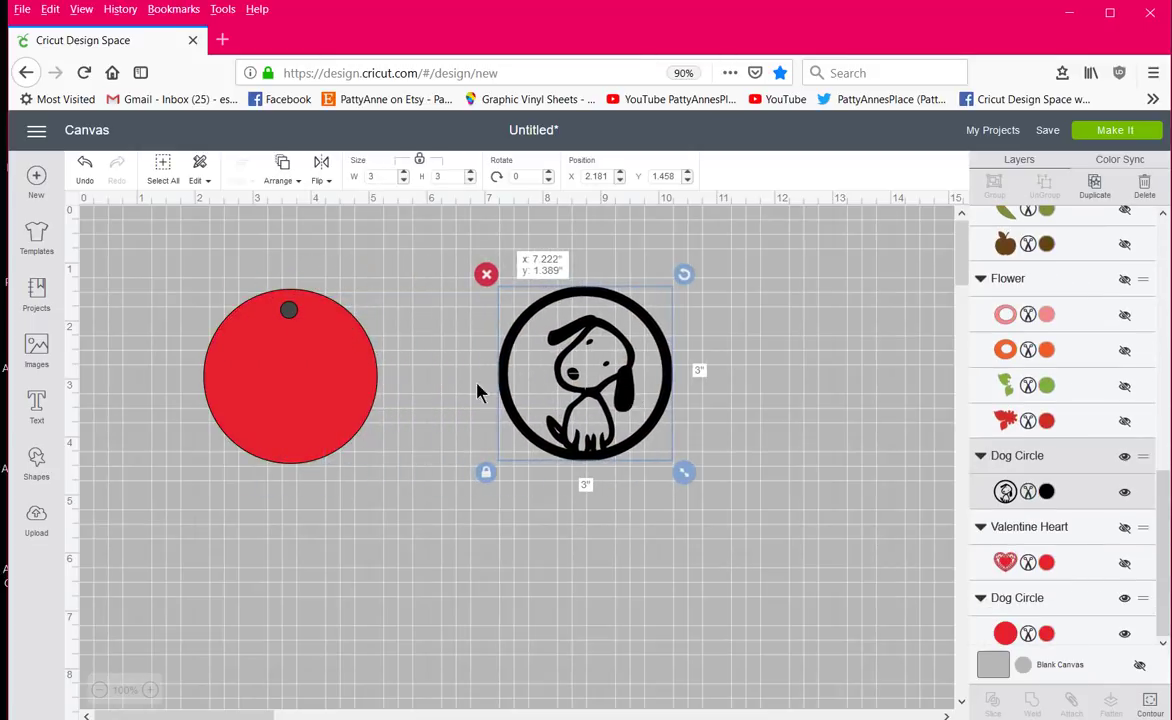
left_click(289, 309)
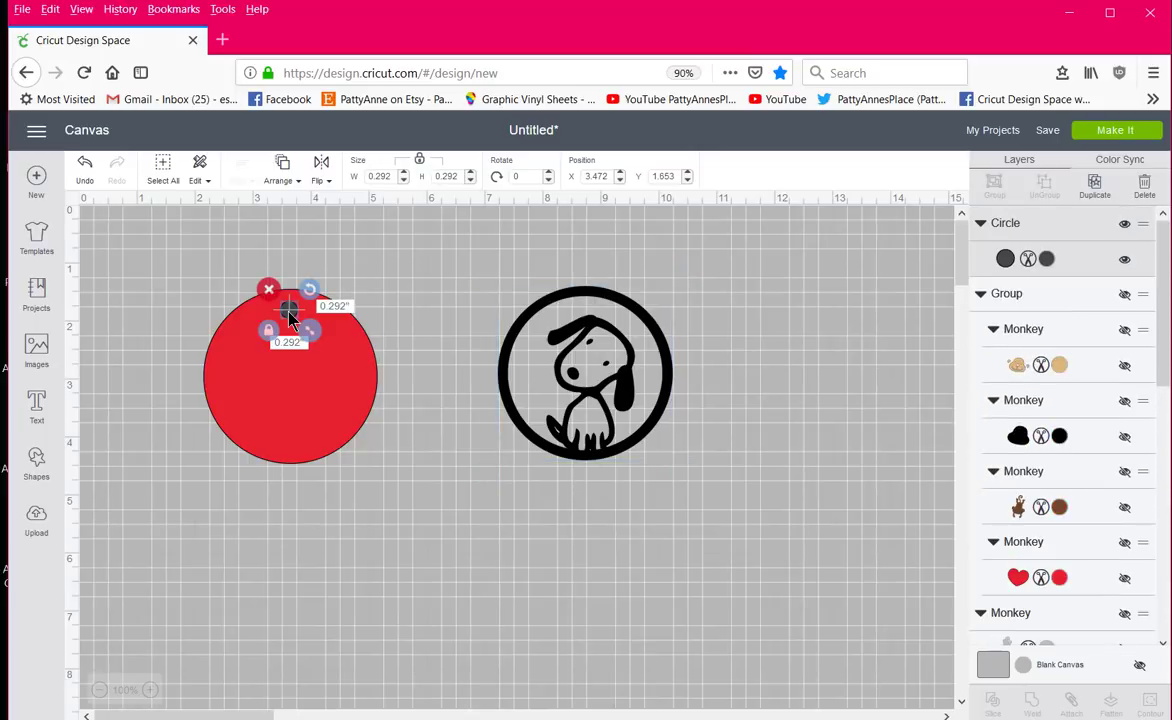
left_click(295, 404)
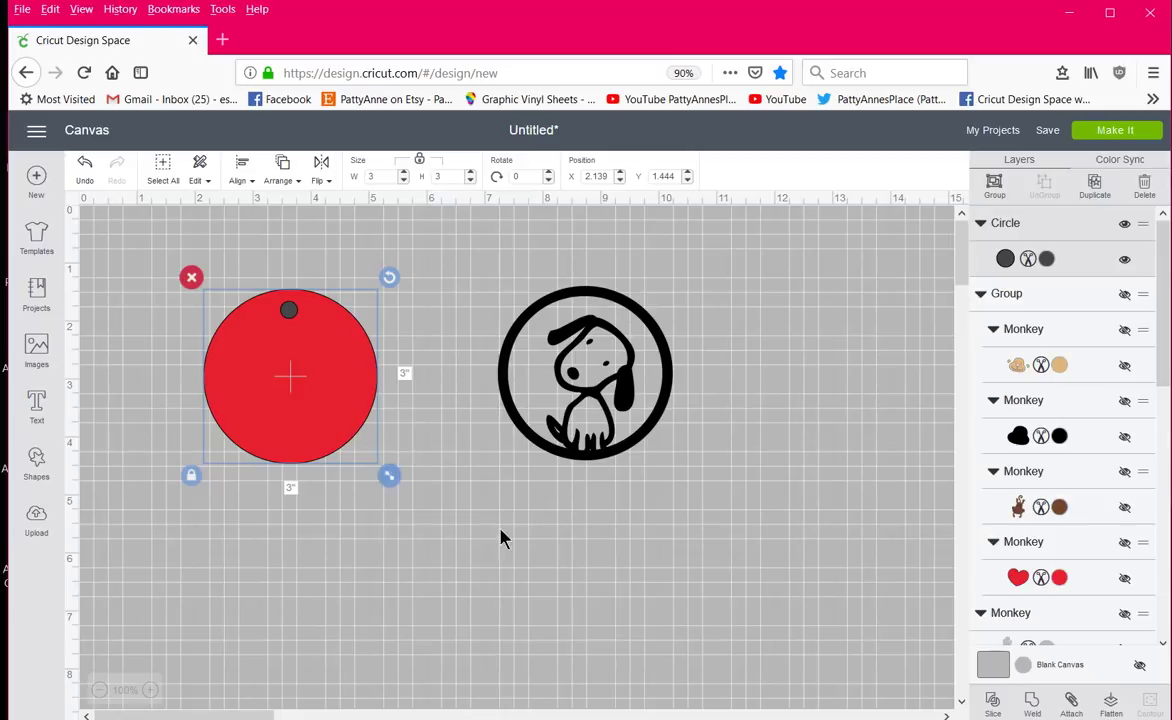
left_click(992, 703)
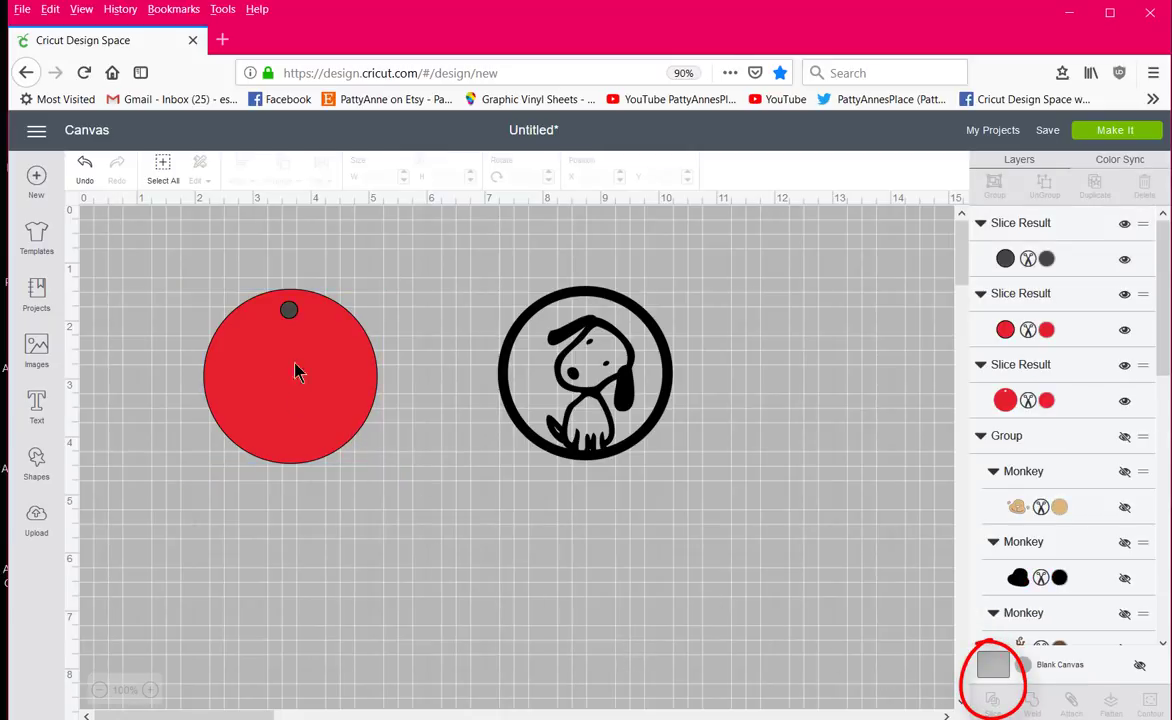
Pull the small grey and red slice pieces out of the hole in the red circle and delete both.
left_click_drag(290, 309, 553, 599)
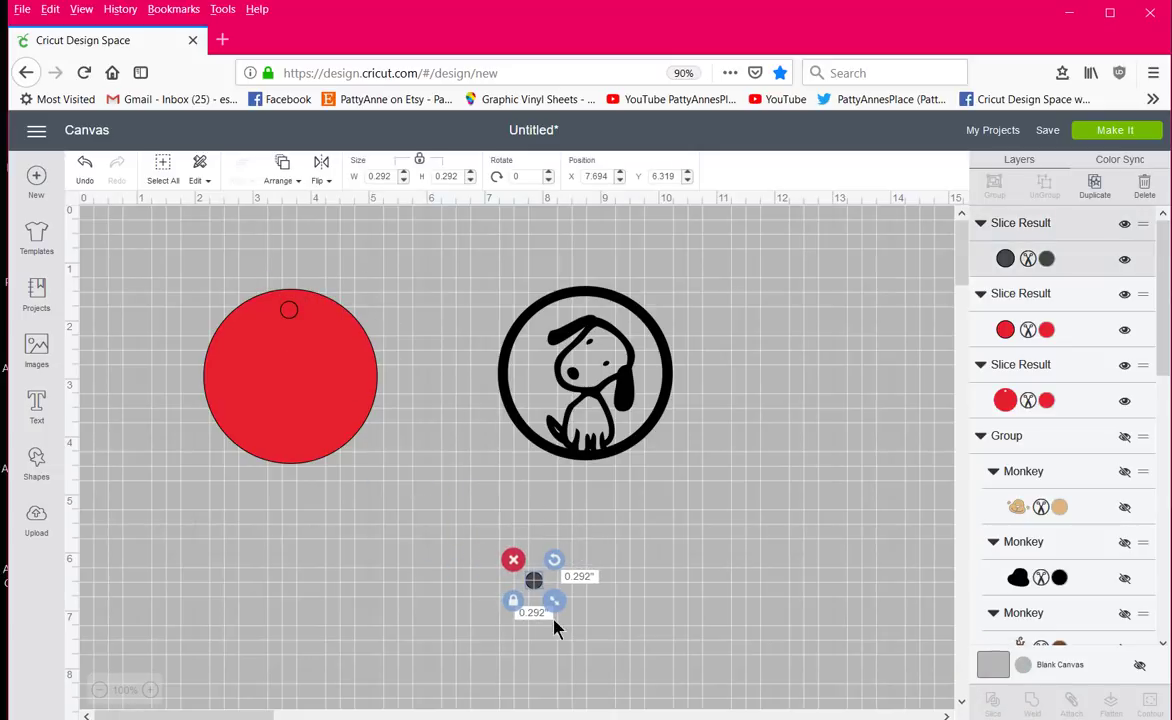
left_click(513, 561)
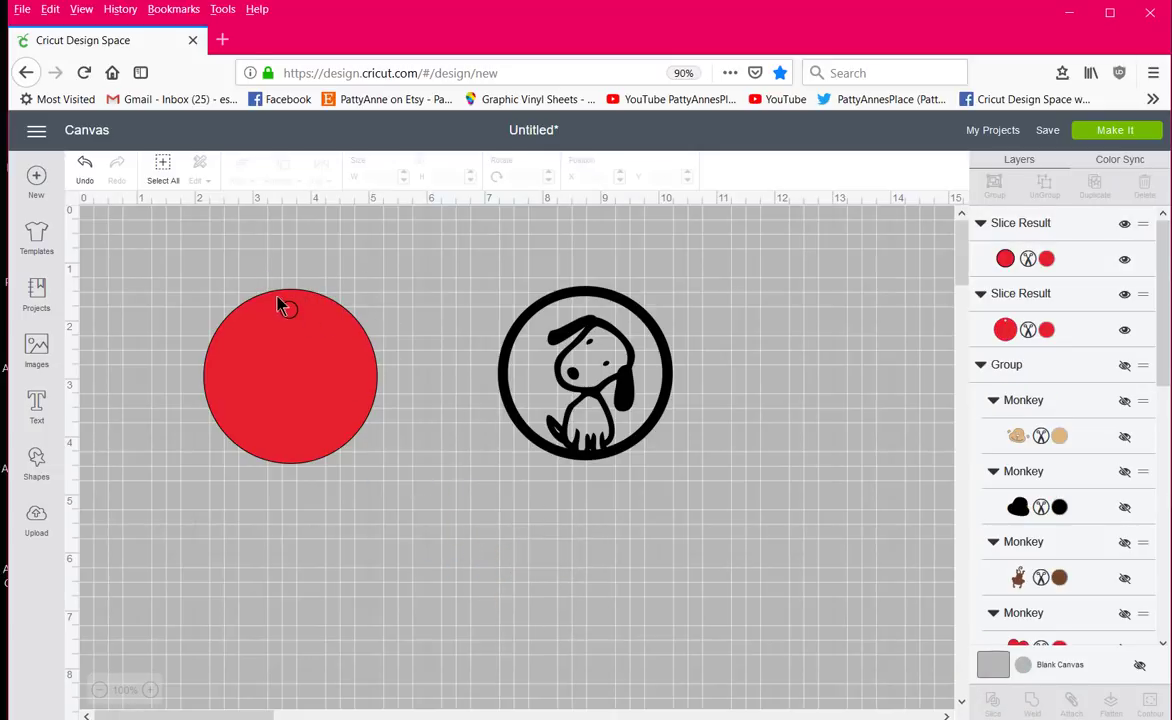
left_click_drag(284, 307, 443, 262)
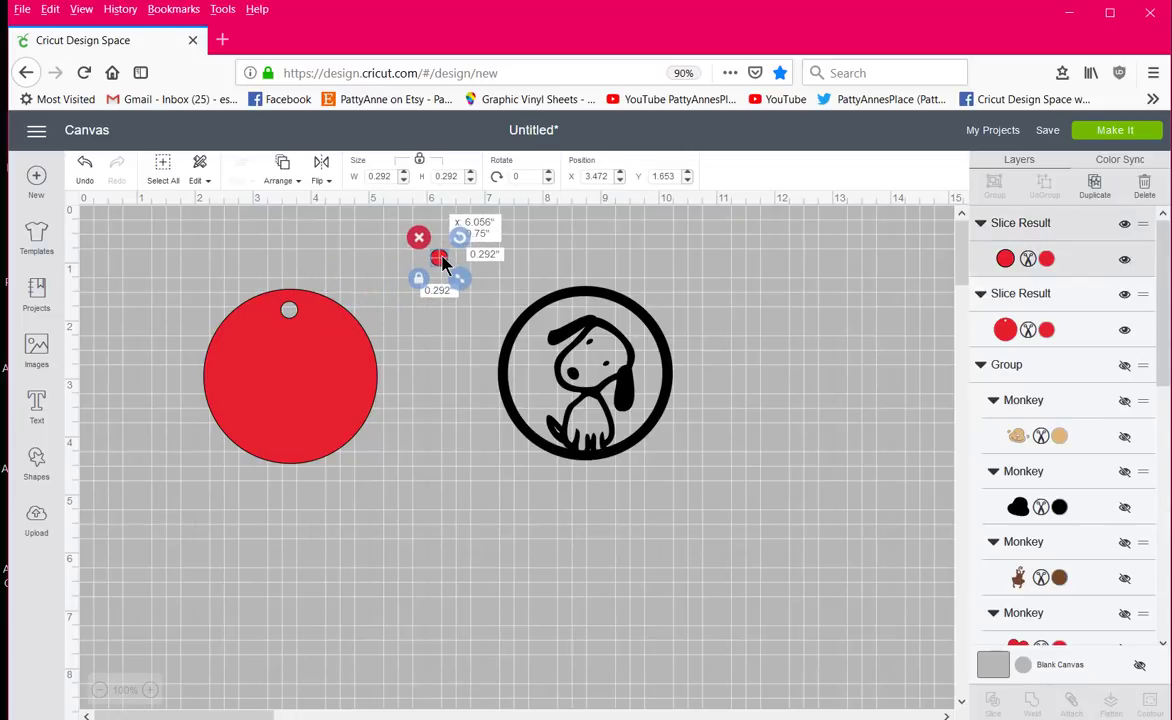
left_click(419, 241)
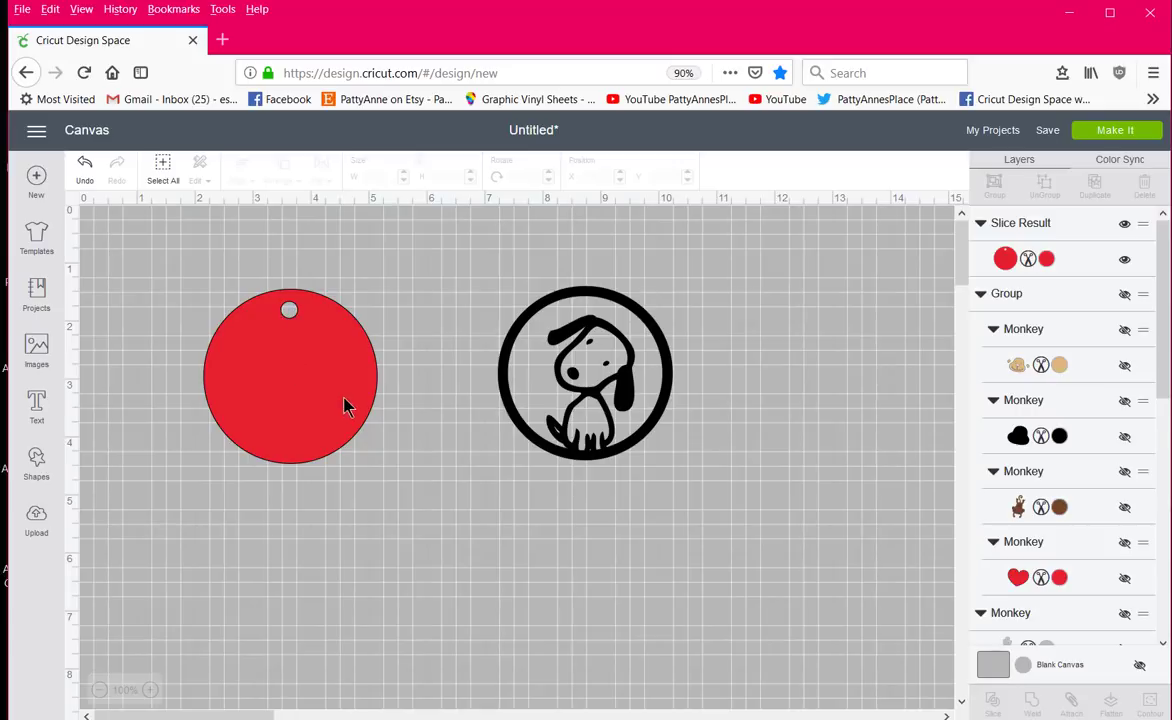
Send the dog circle to the front and place it over the red circle at about X 2.097, Y 1.431.
left_click_drag(505, 362, 350, 410)
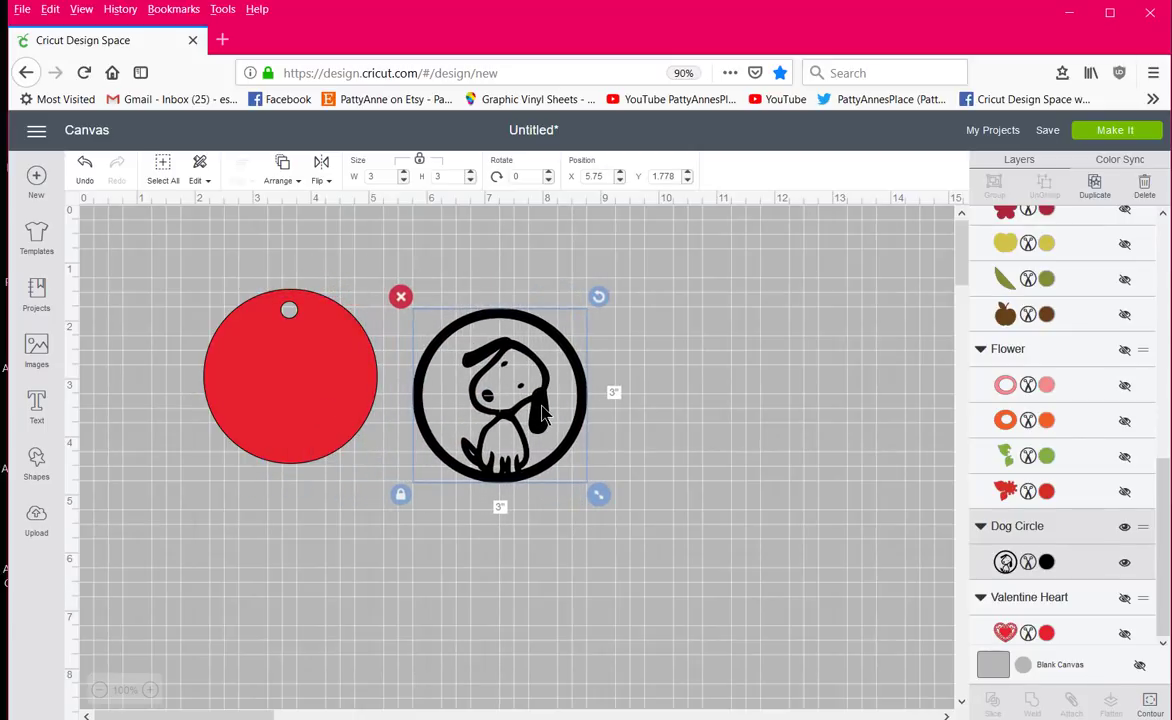
right_click(541, 413)
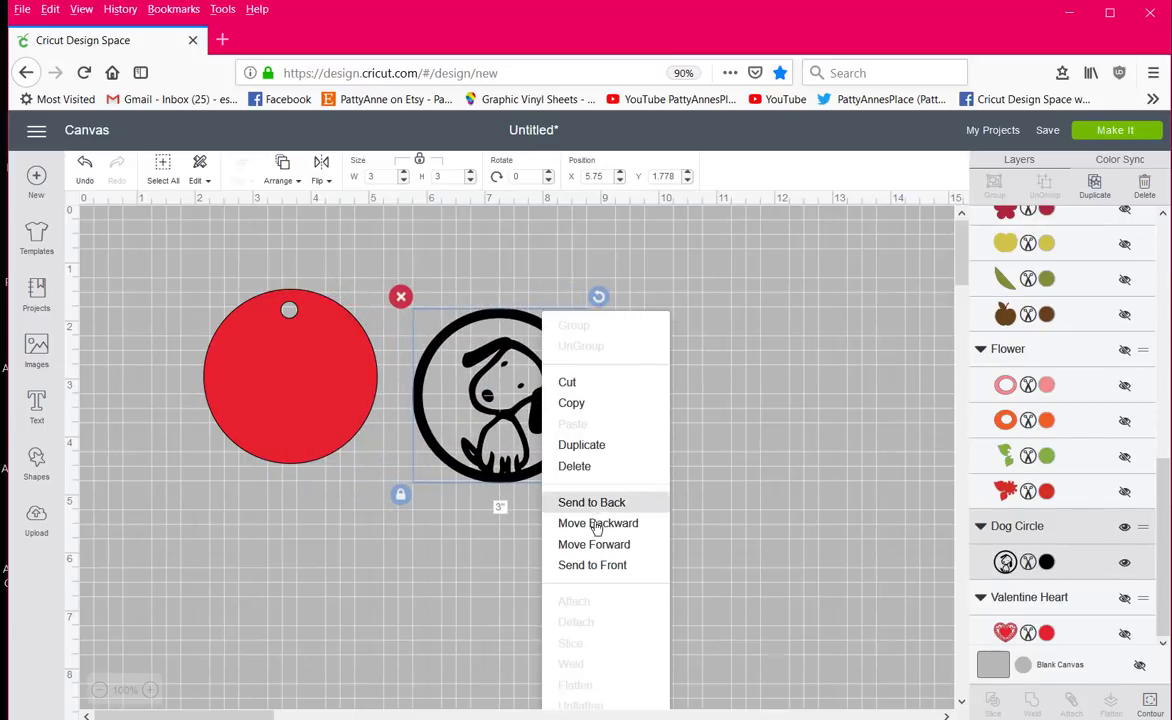
left_click(603, 567)
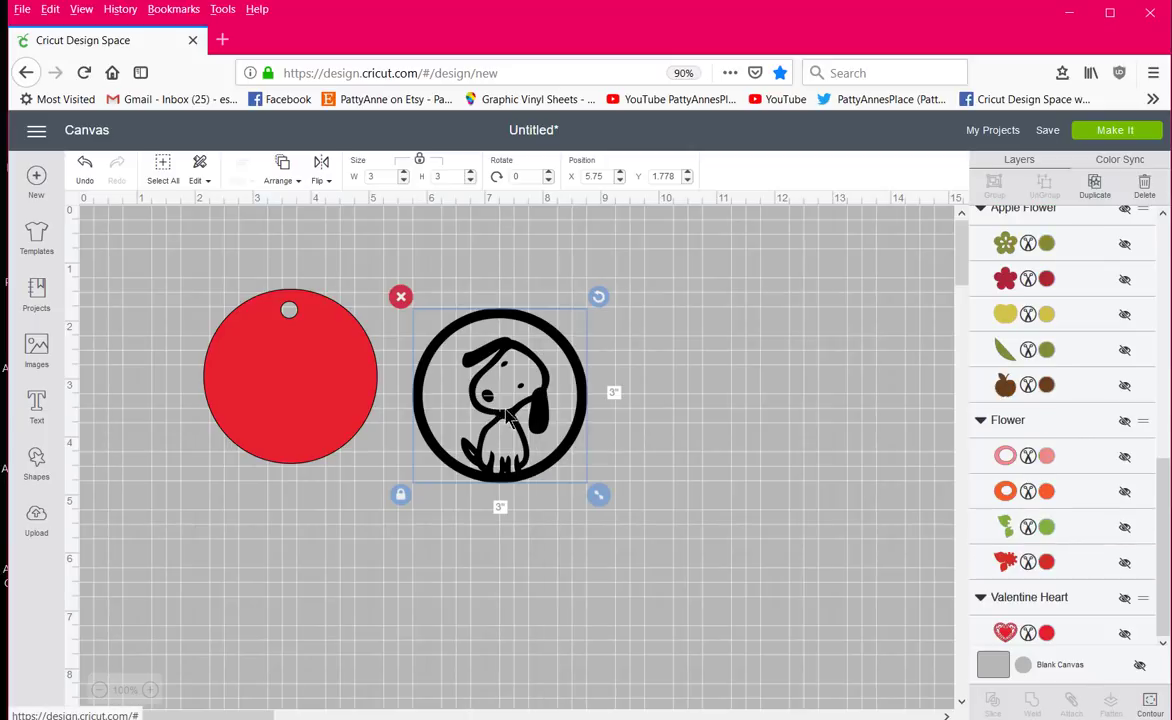
left_click_drag(541, 413, 328, 396)
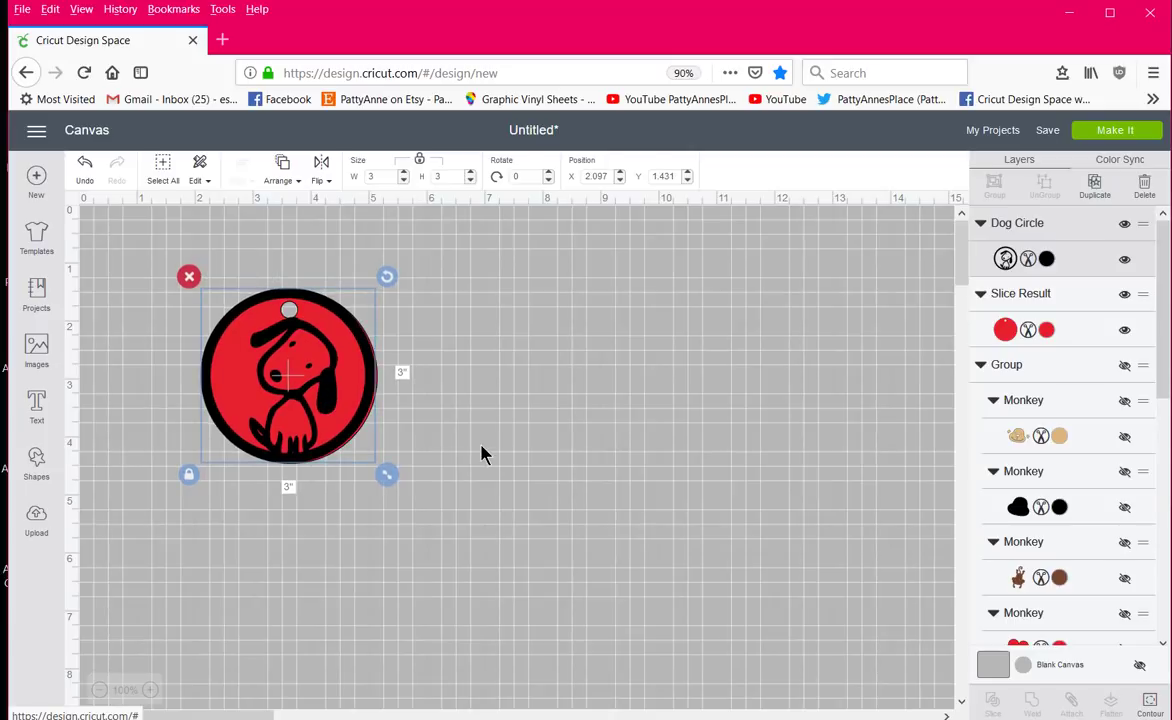
left_click(475, 490)
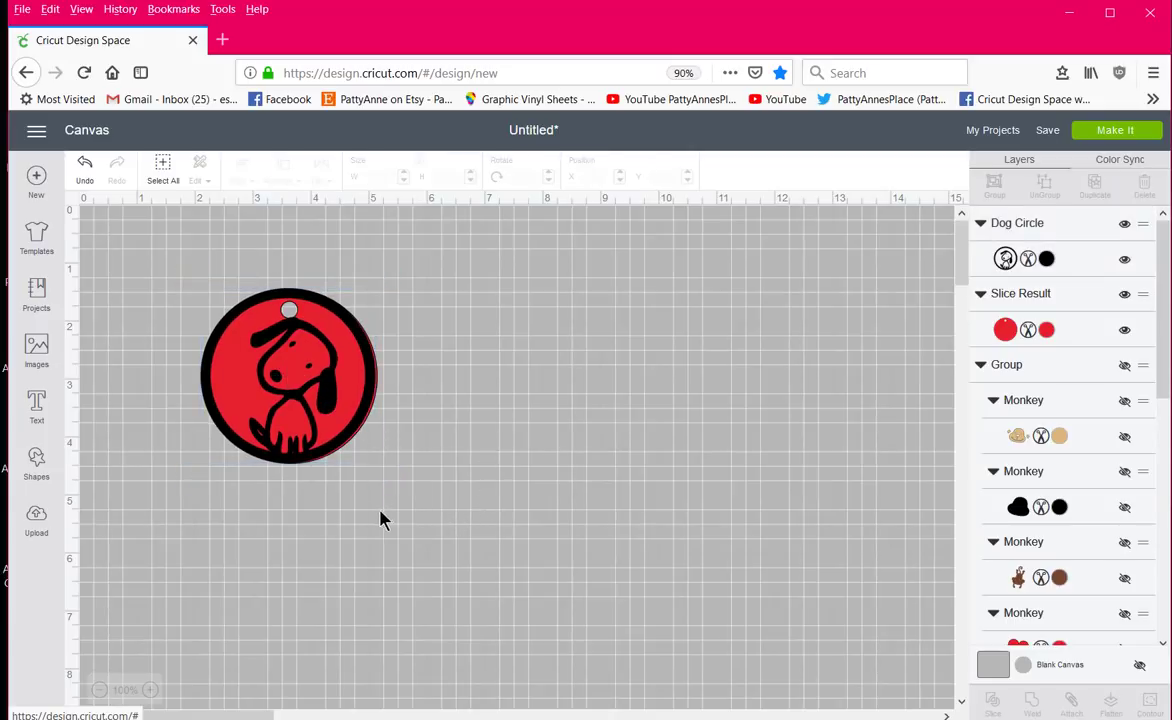
Align the dog circle and the red circle on each other with the Center option.
left_click_drag(380, 512, 152, 220)
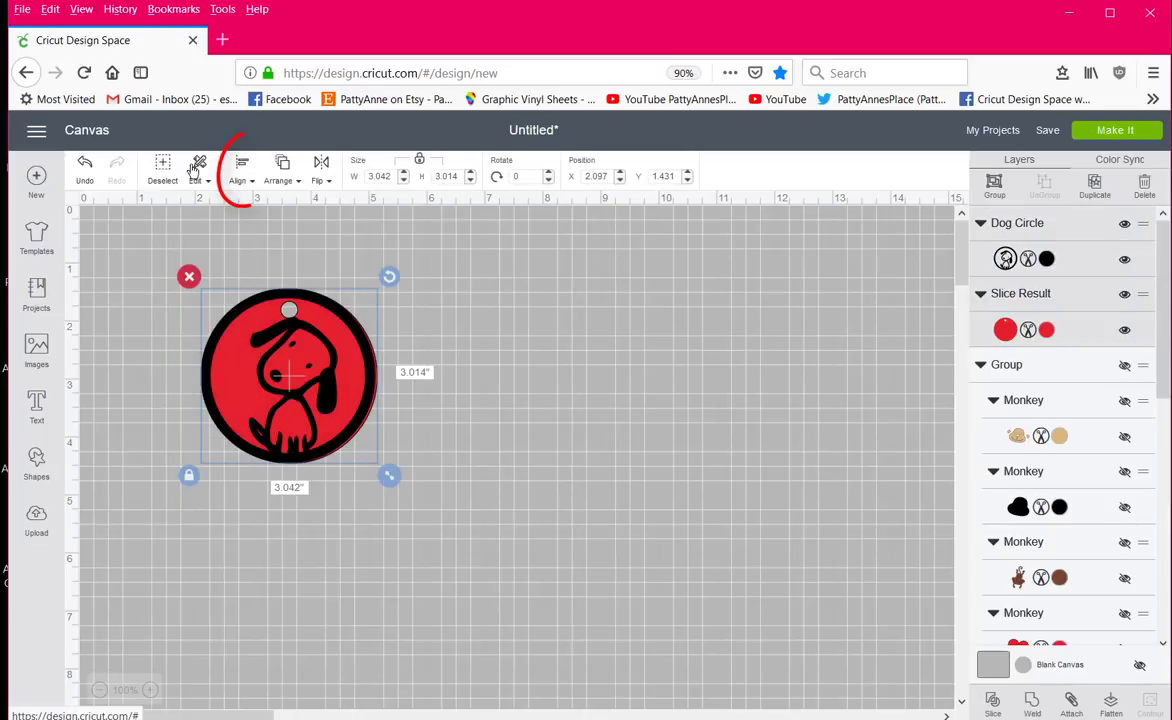
left_click(240, 172)
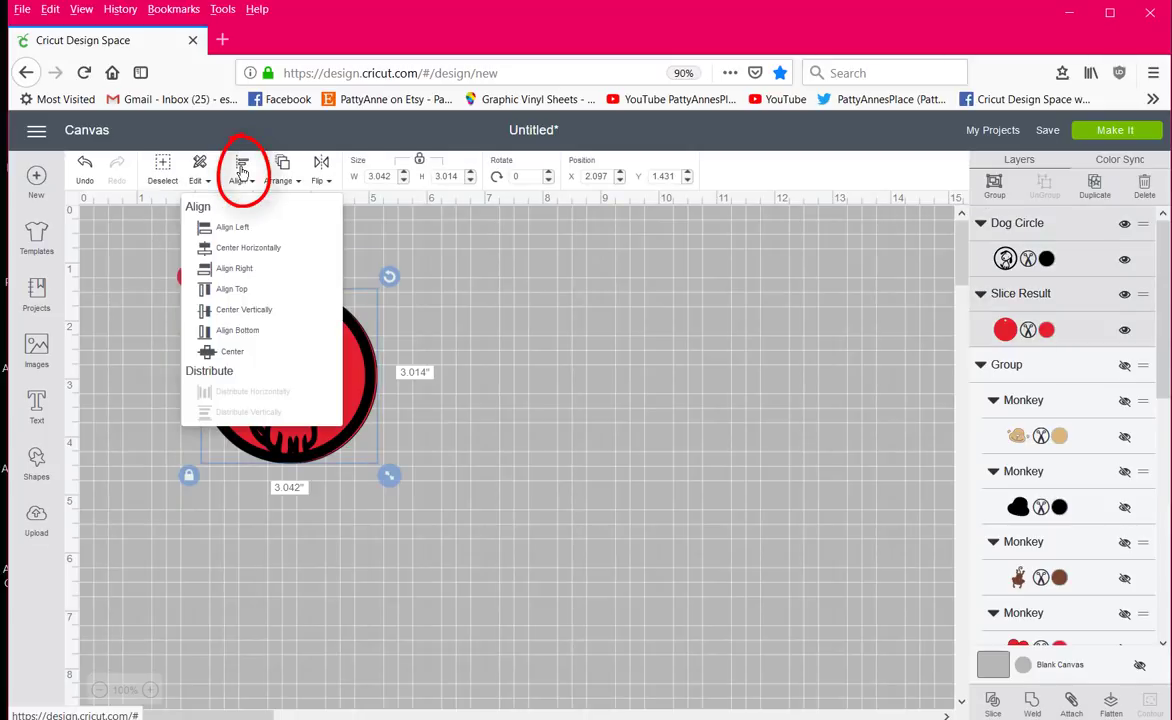
left_click(238, 354)
left_click(680, 447)
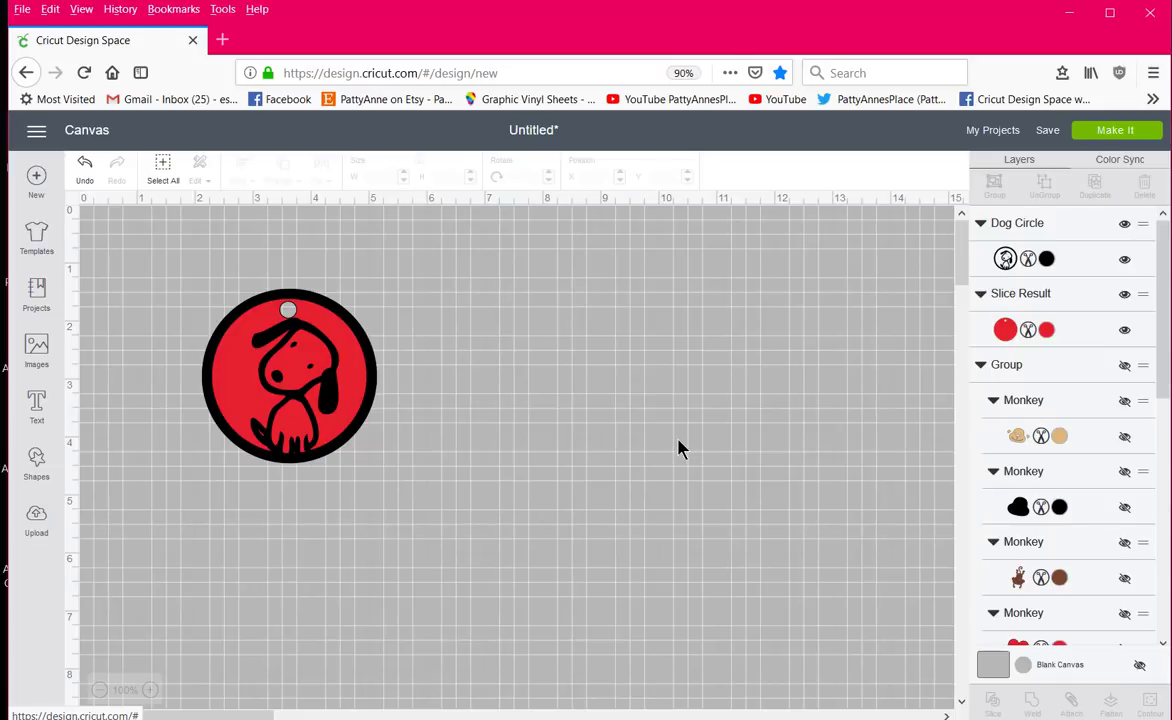
Preview the cutting mats for the black dog layer and the red circle layer.
left_click(1117, 132)
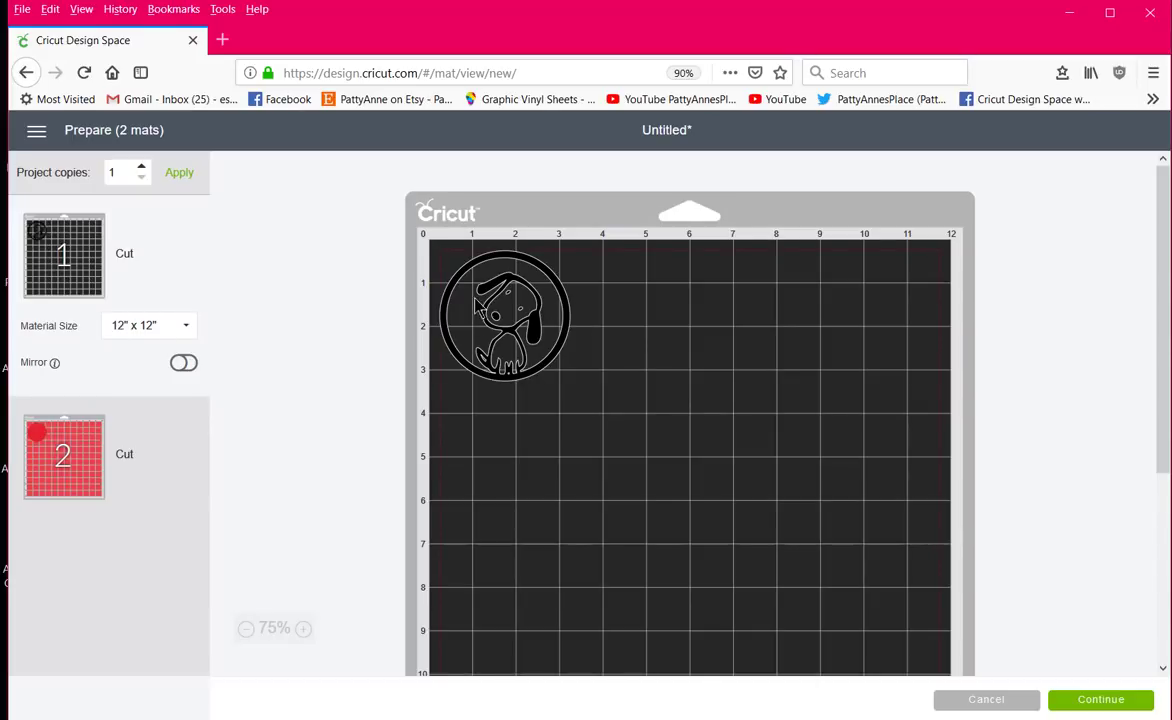
left_click(63, 482)
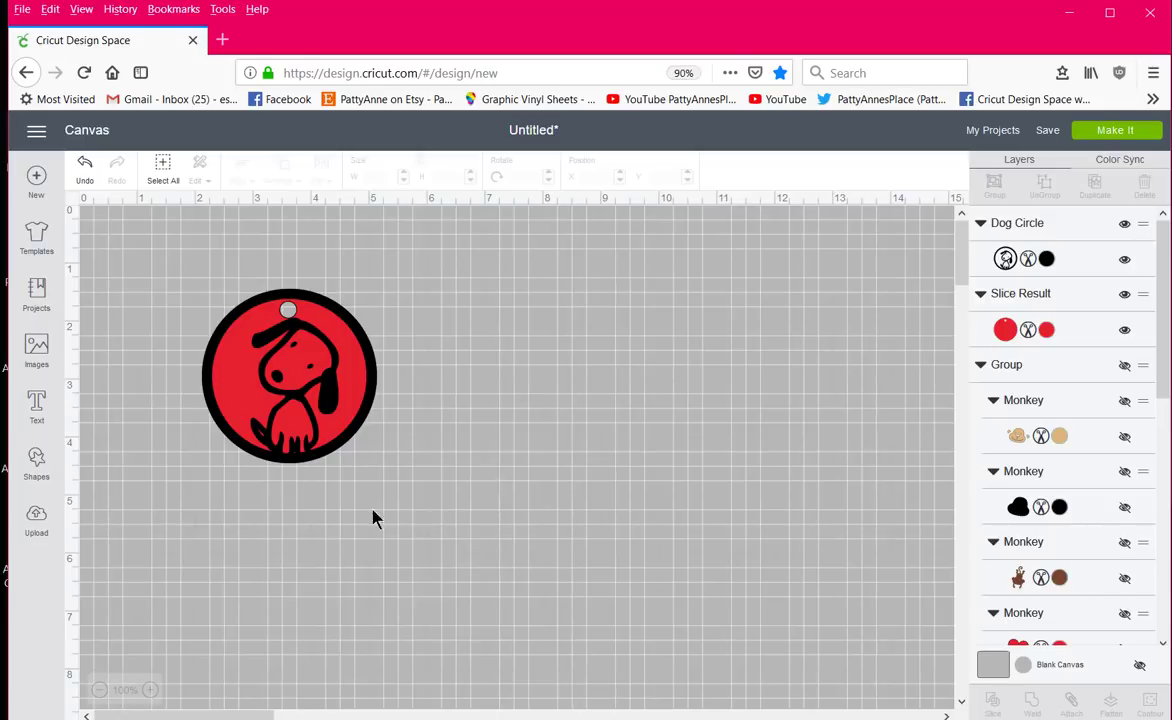
Hide the Dog Circle and the red Slice Result layers.
left_click_drag(391, 466, 141, 248)
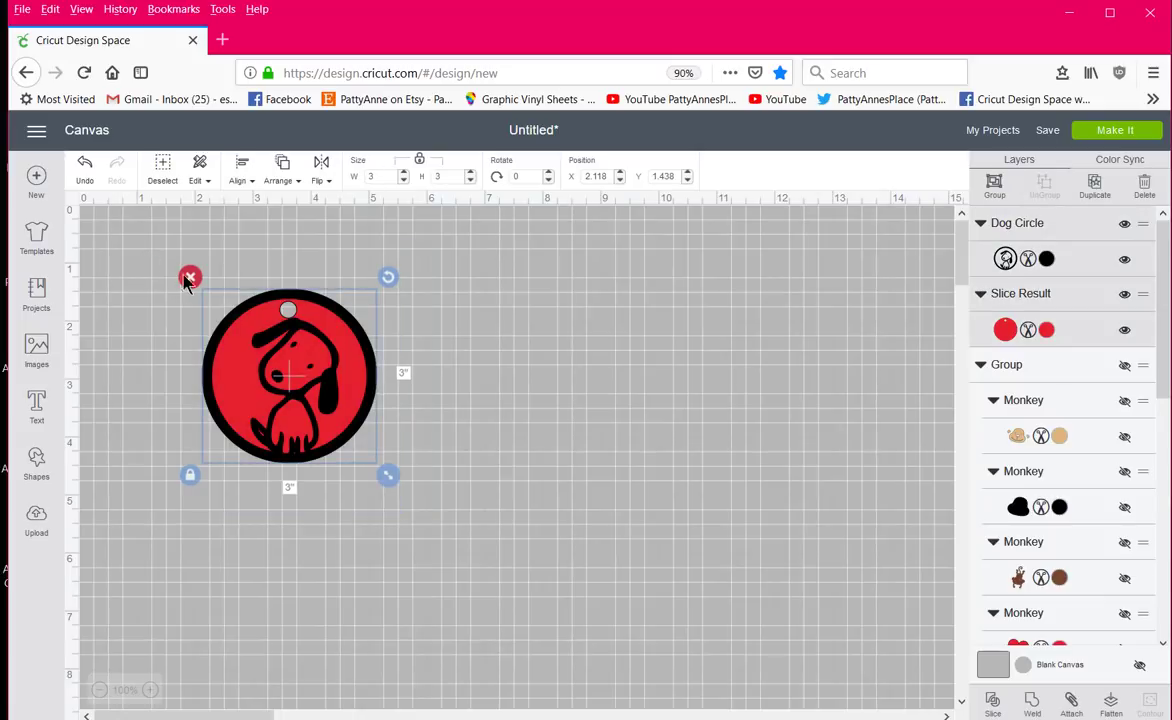
left_click(1125, 225)
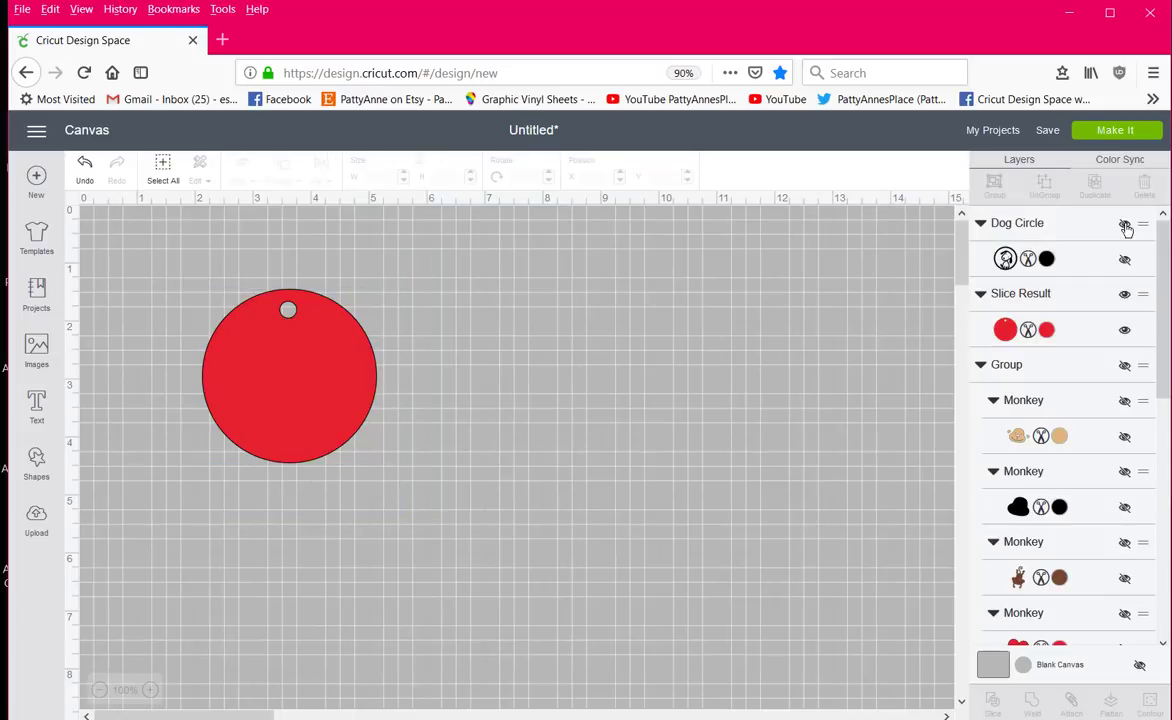
left_click(1125, 294)
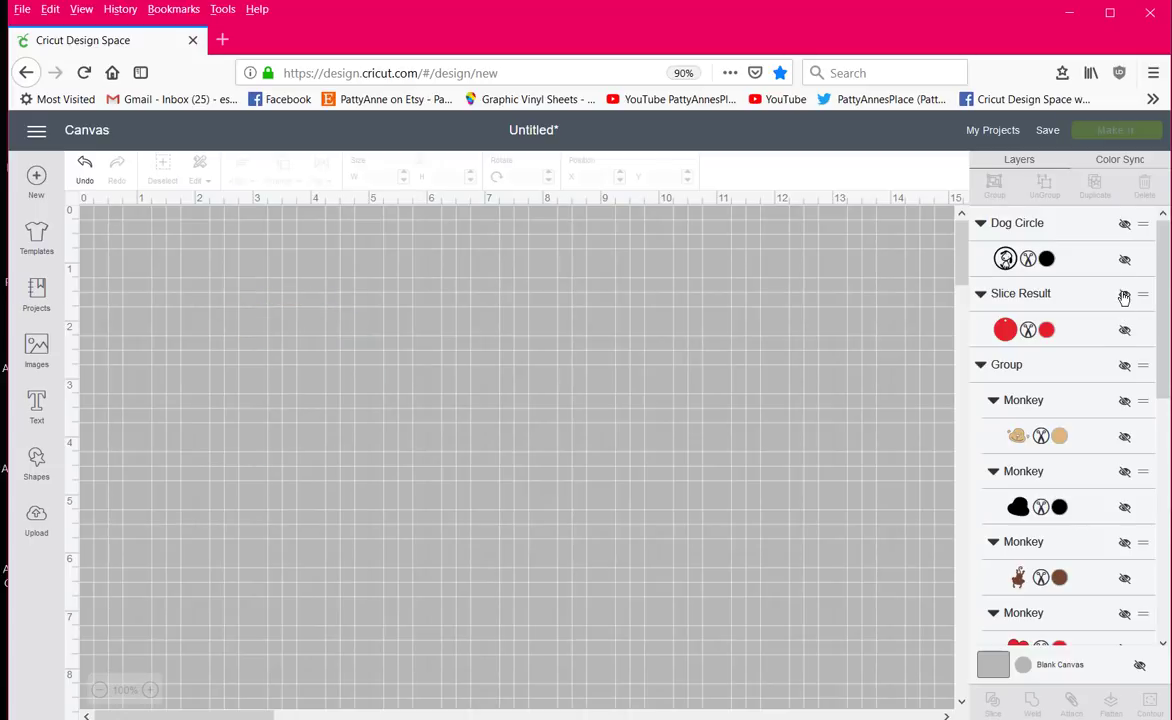
Show the grouped monkey image, move it to about X 3.351, Y 1.236, and check the group's layer list.
left_click(1124, 365)
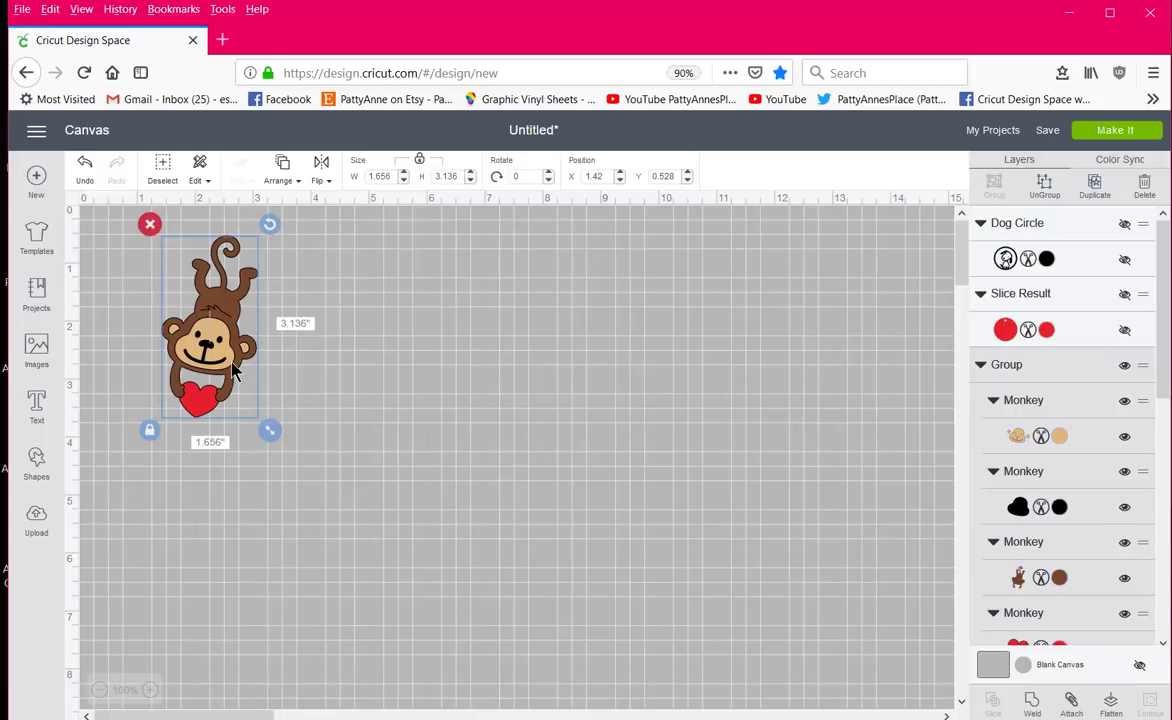
left_click_drag(232, 370, 344, 411)
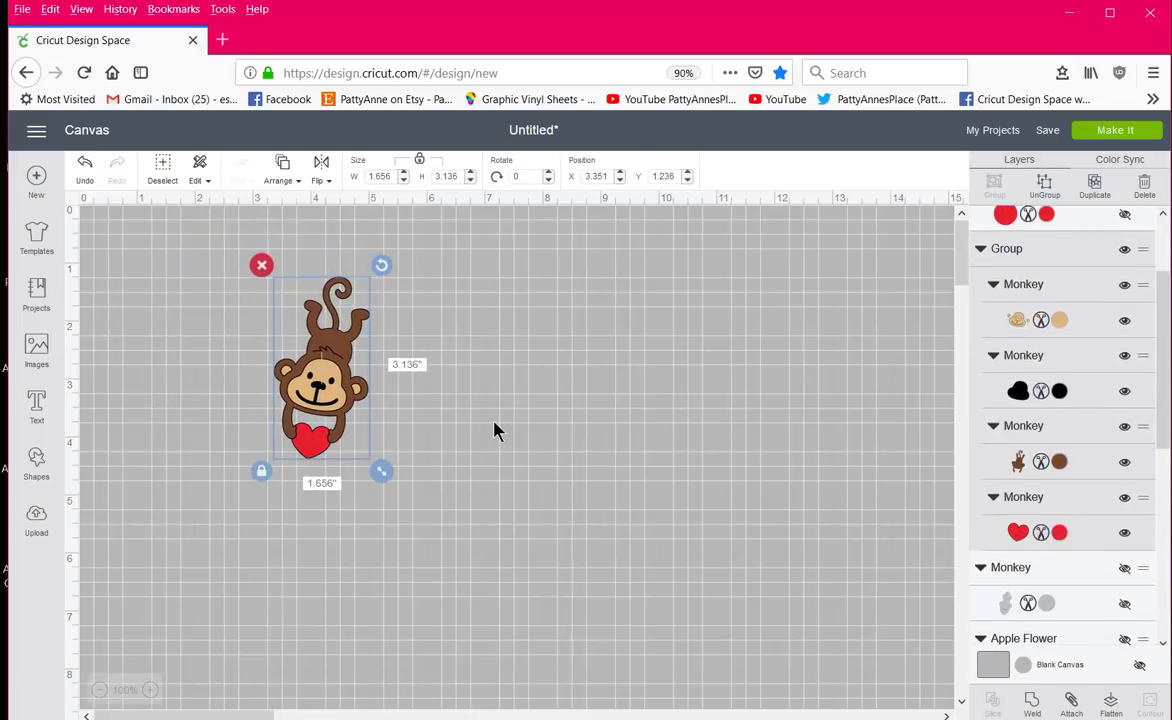
left_click(494, 424)
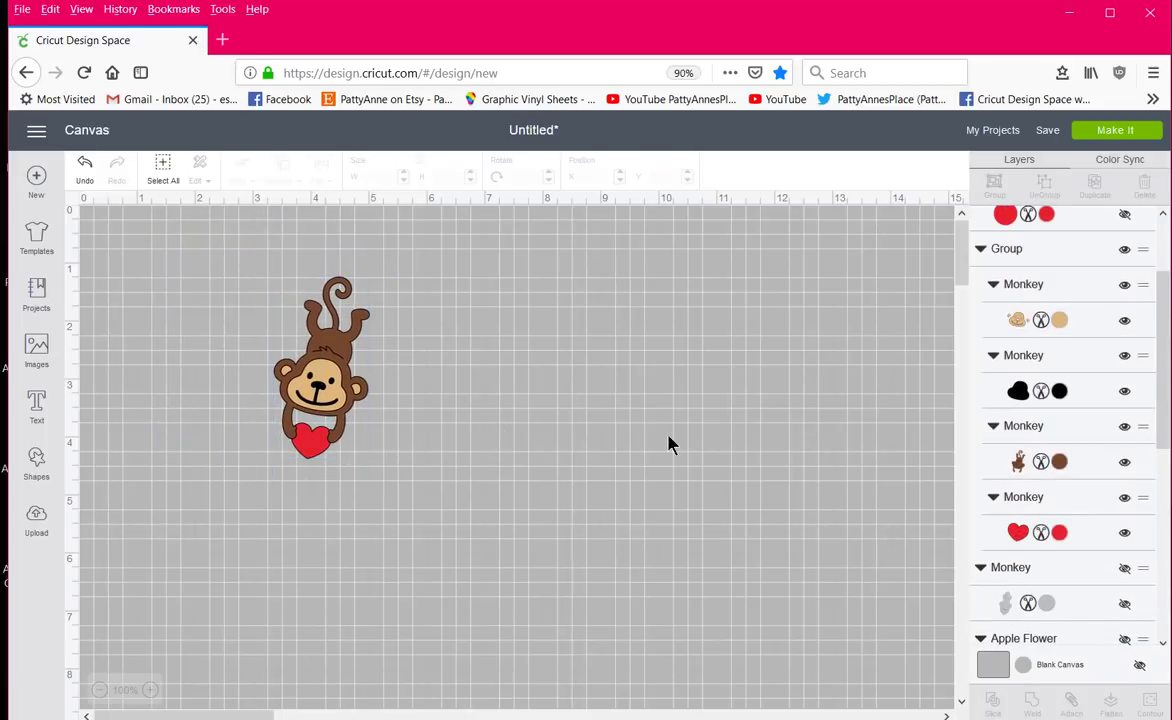
left_click(981, 250)
left_click(982, 250)
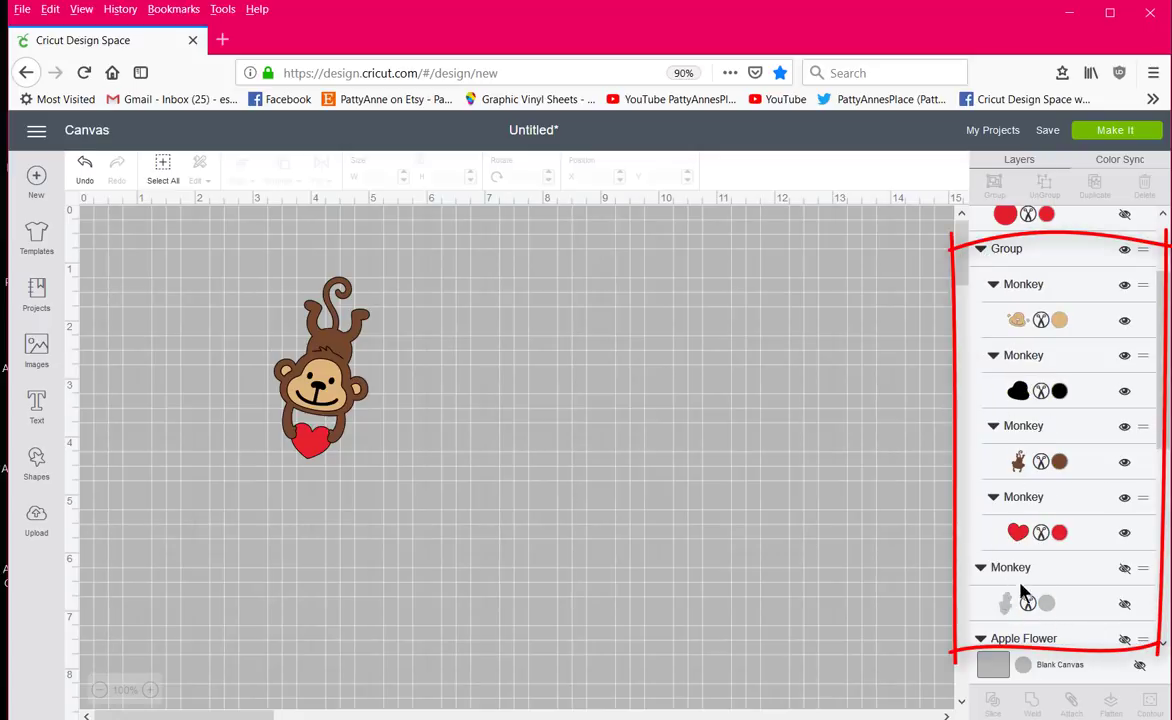
Show the monkey's grey backing layer and place the monkey group on top of it.
left_click(1124, 570)
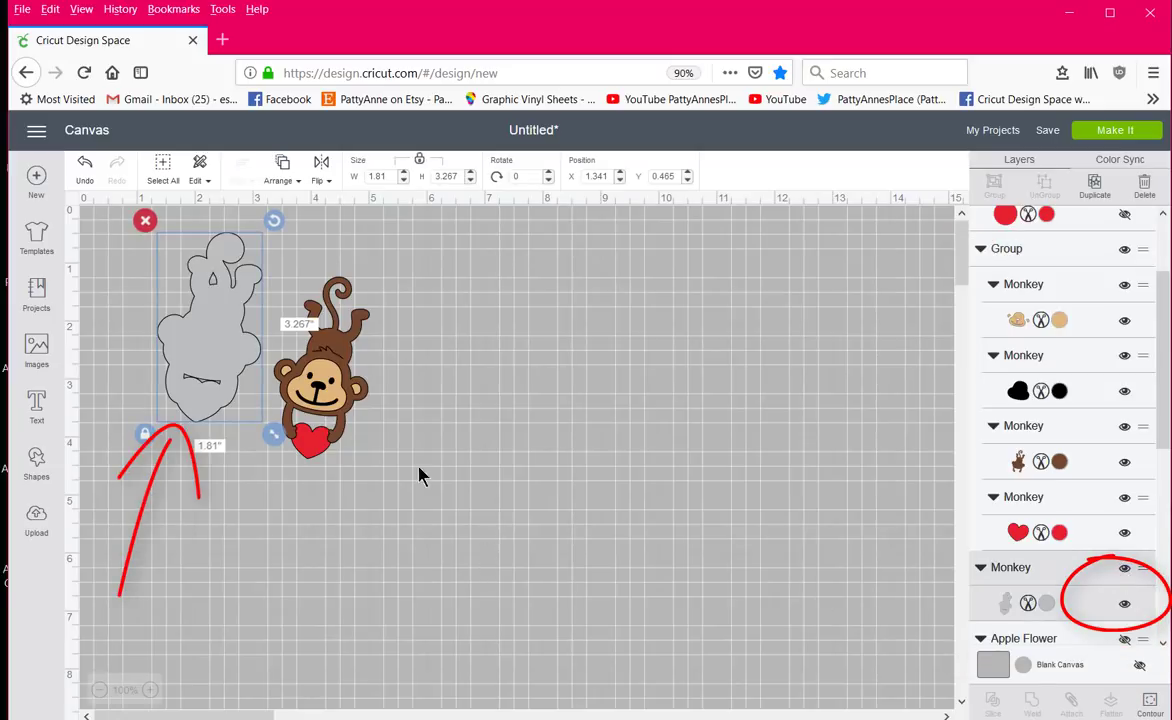
left_click(340, 393)
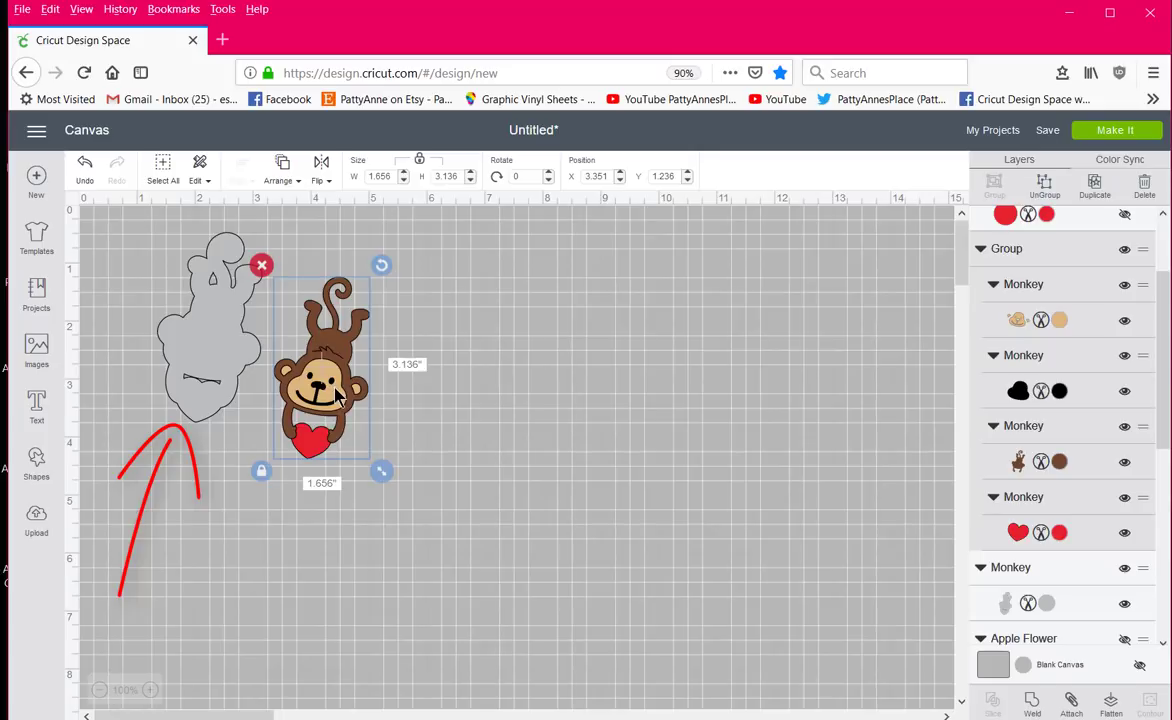
left_click_drag(338, 395, 219, 352)
left_click(512, 445)
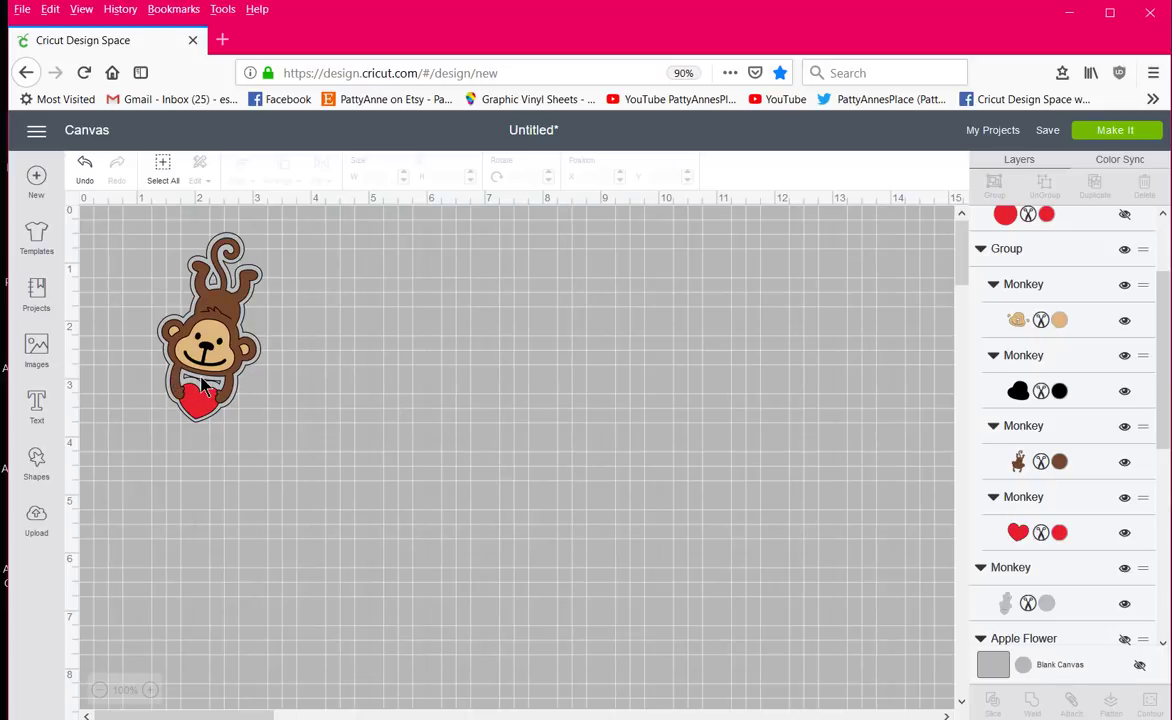
Separate the monkey group to about X 5.309, Y 1.236 and its grey backing to about X 2.077, Y 1.229.
left_click_drag(210, 355, 440, 397)
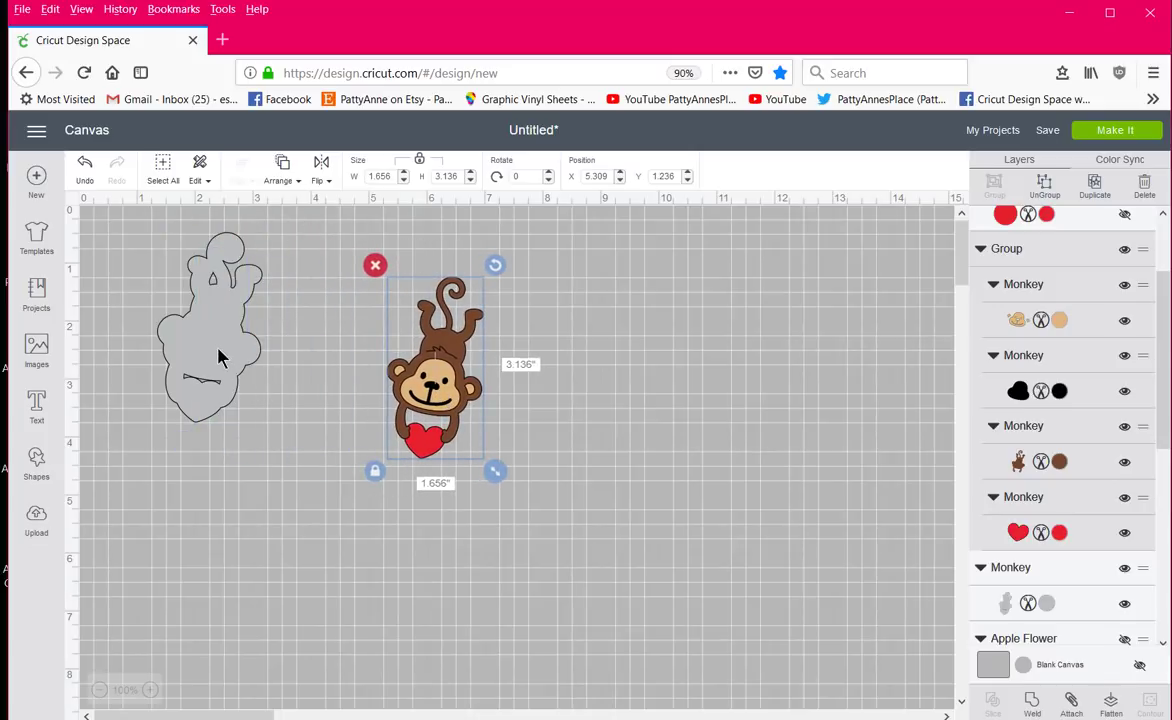
left_click_drag(220, 358, 268, 406)
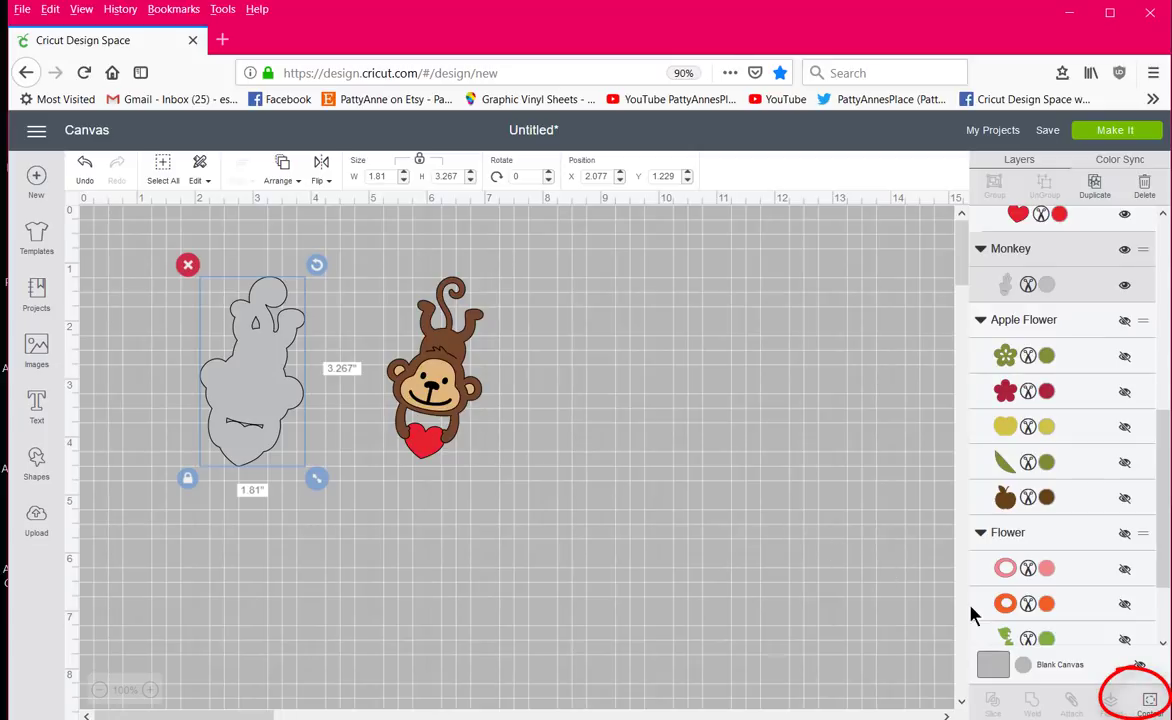
Examine the grey monkey backing's cut-out shapes with Contour, without hiding any.
left_click(1149, 705)
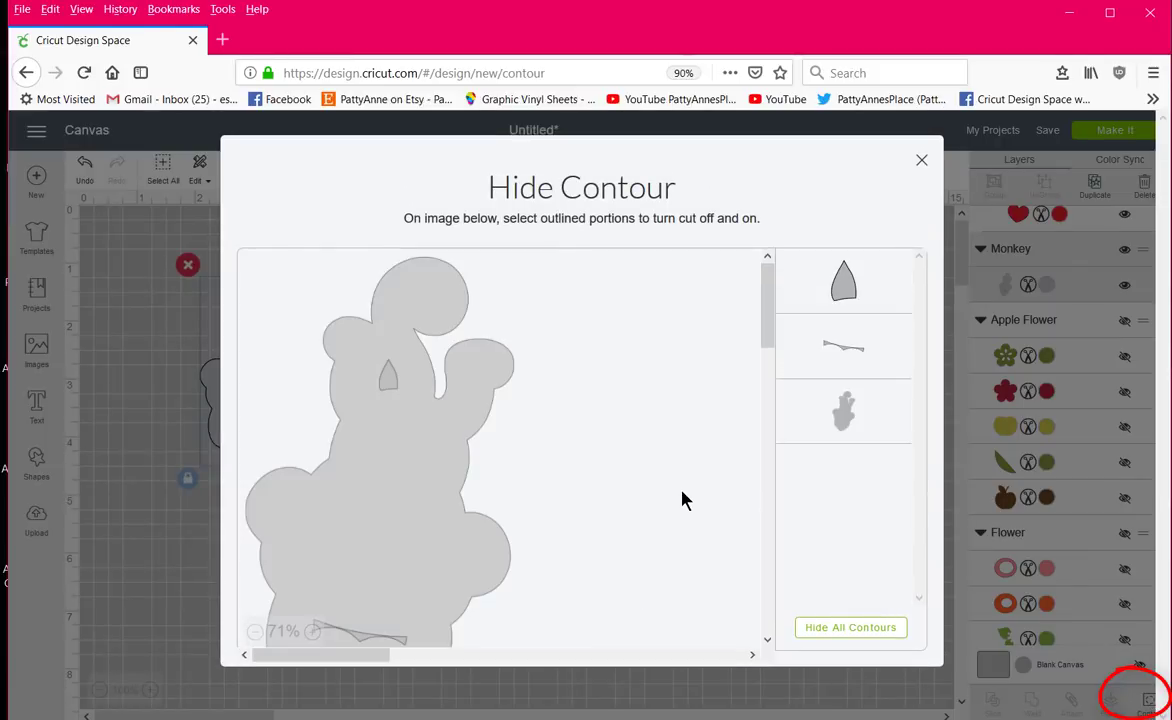
scroll(683, 500, "down", 3)
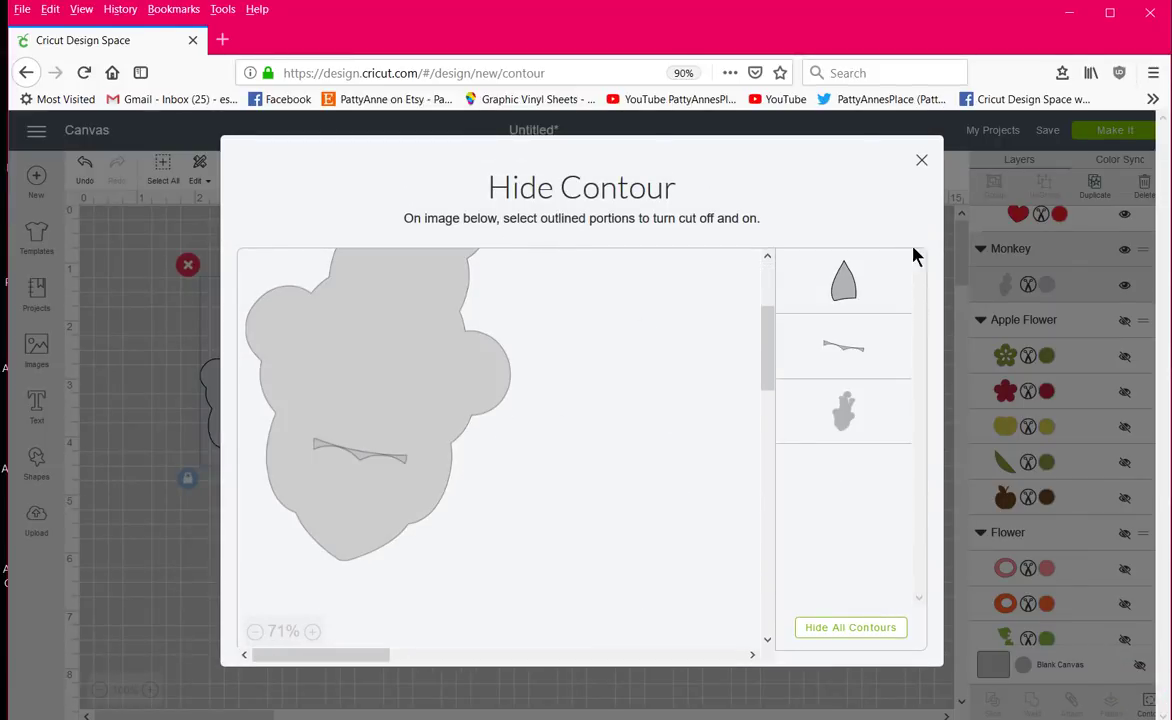
left_click(921, 160)
Move the grey monkey backing to about X 0.494, Y 0.674 and hide its thin lower cut-out with Contour.
left_click_drag(230, 355, 128, 346)
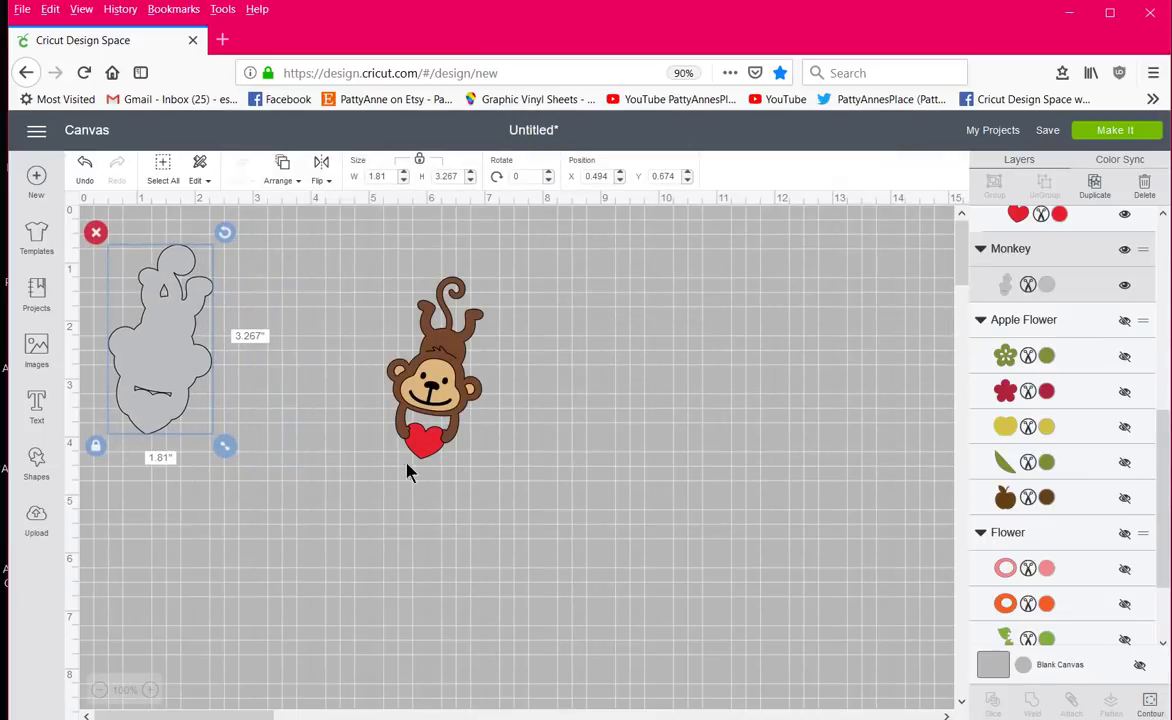
left_click(1152, 704)
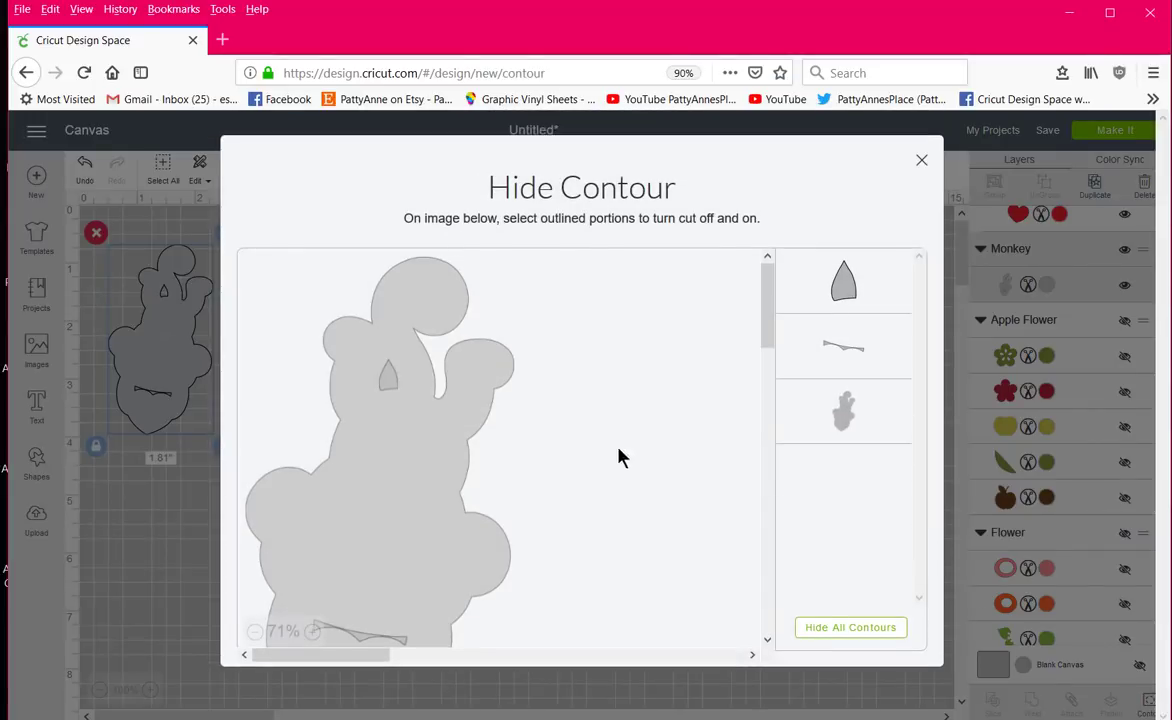
scroll(620, 350, "down", 3)
scroll(620, 345, "up", 3)
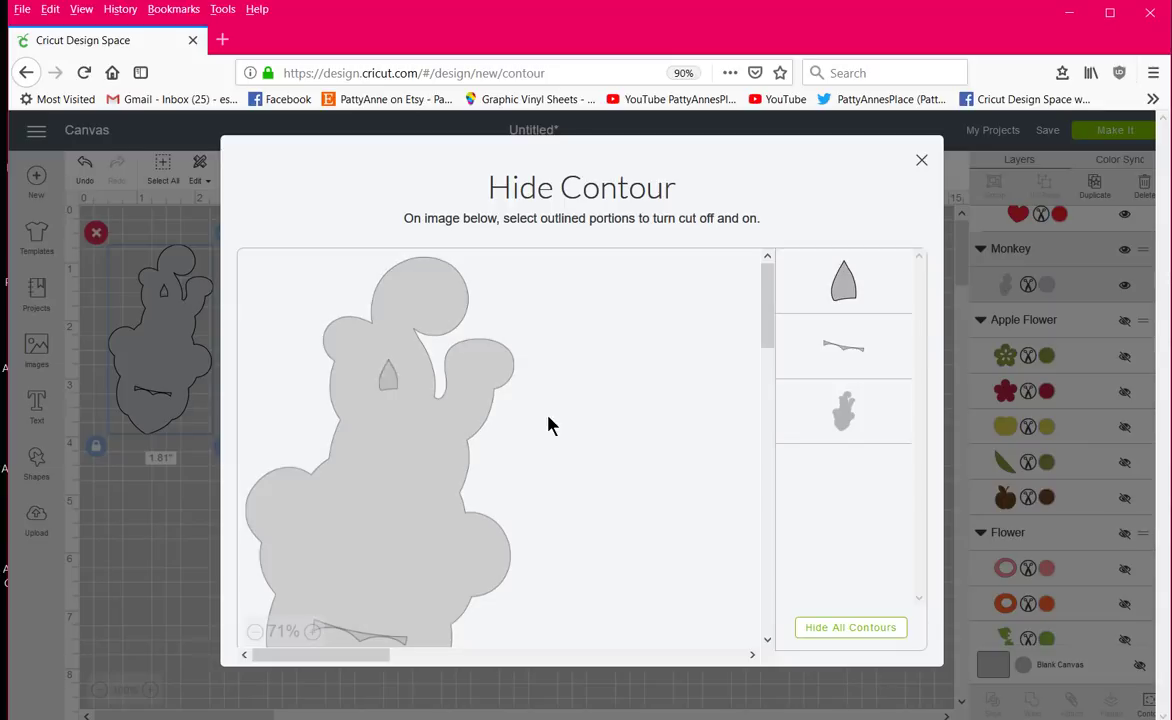
scroll(570, 437, "down", 3)
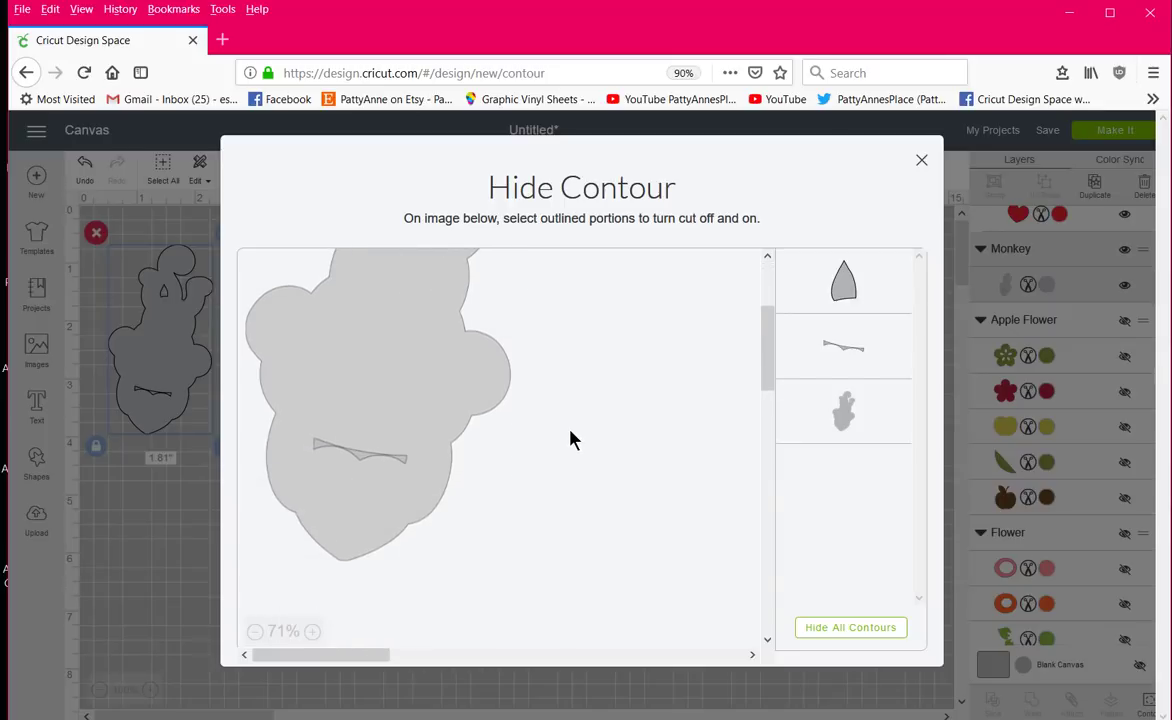
left_click(360, 456)
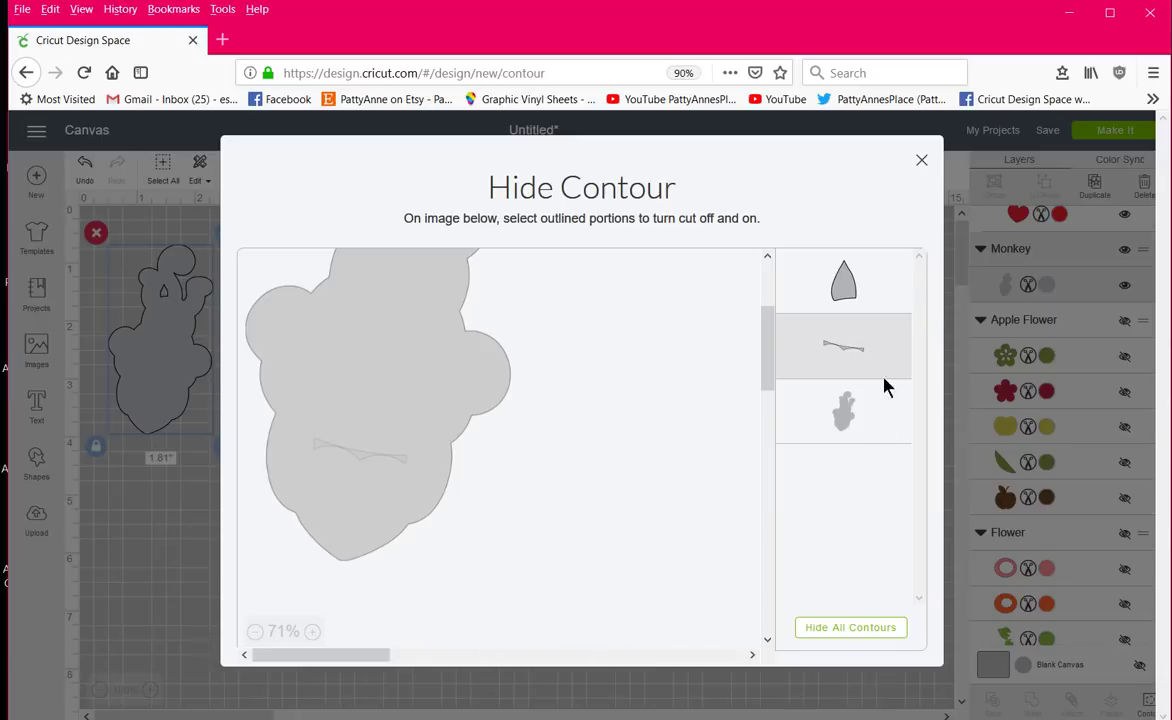
left_click(922, 162)
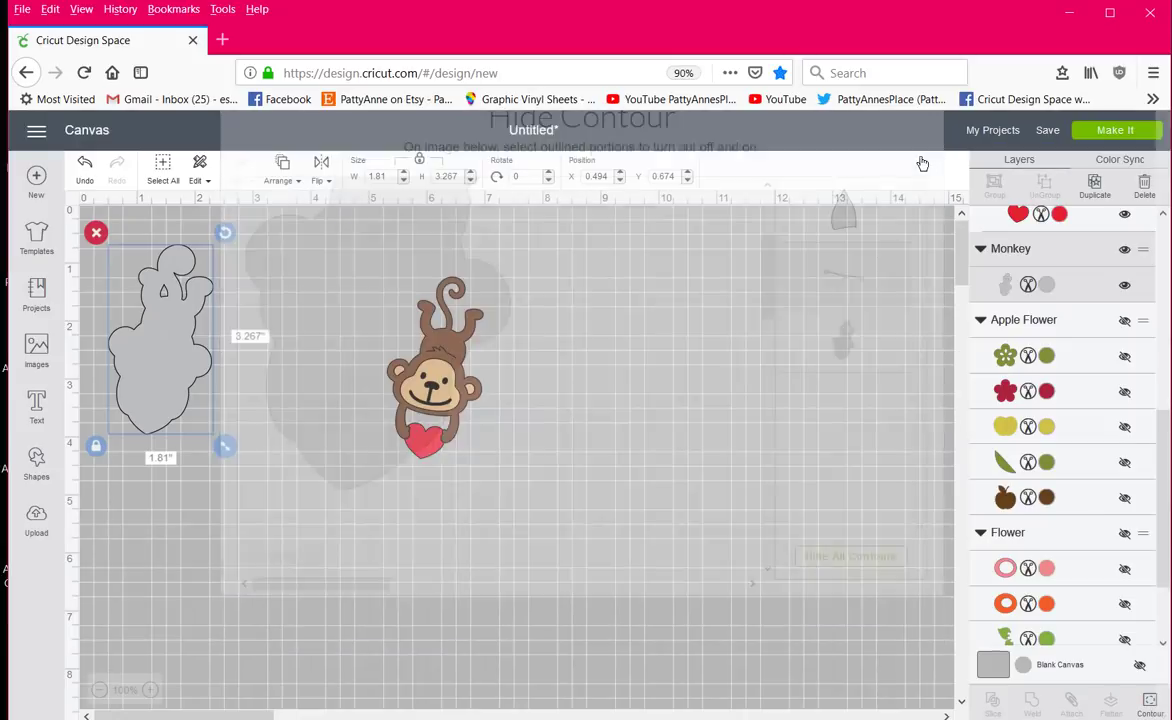
Move the grey backing to about X 2.258, Y 0.951 and place the monkey group on it at about X 2.309, Y 1.028.
left_click_drag(197, 376, 299, 392)
left_click_drag(427, 397, 238, 387)
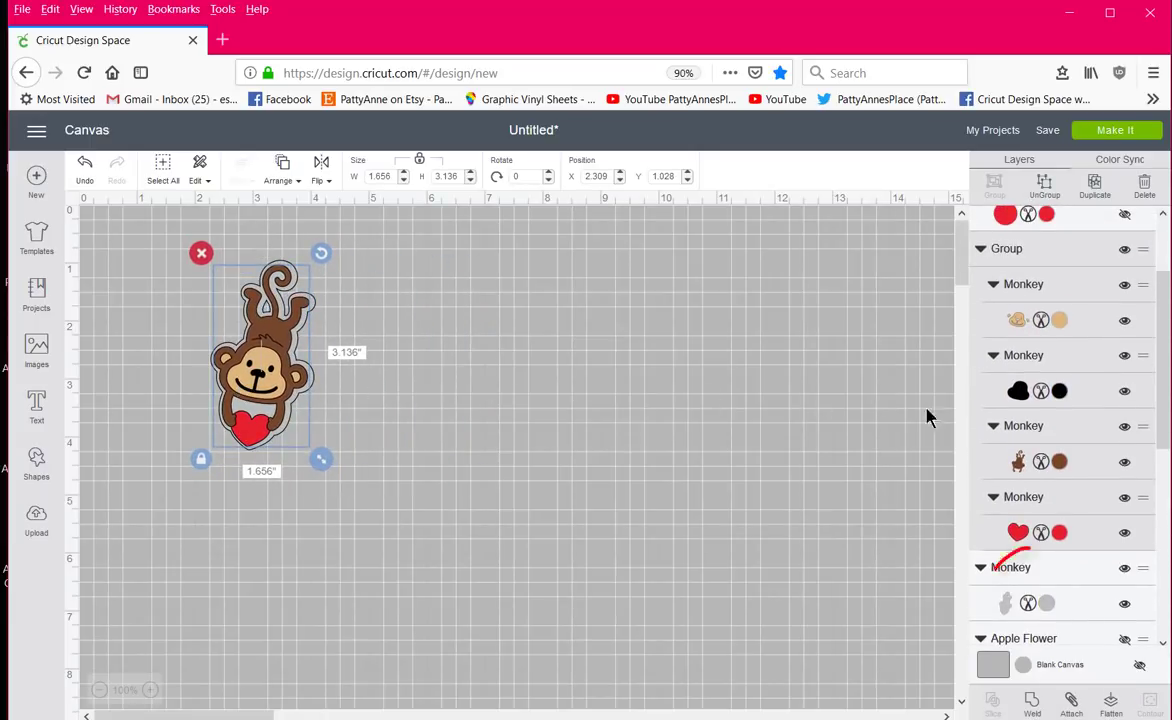
Recolour the monkey's backing layer white and nudge the monkey group to about X 2.337, Y 1.042.
left_click(1047, 605)
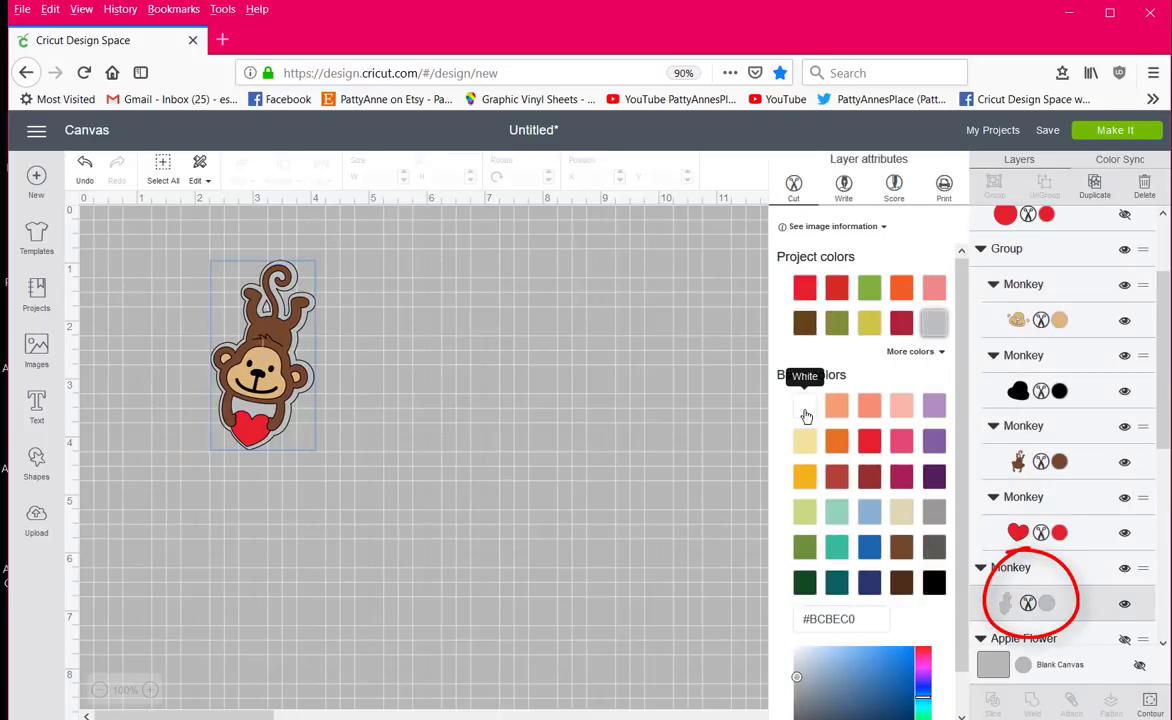
left_click(805, 410)
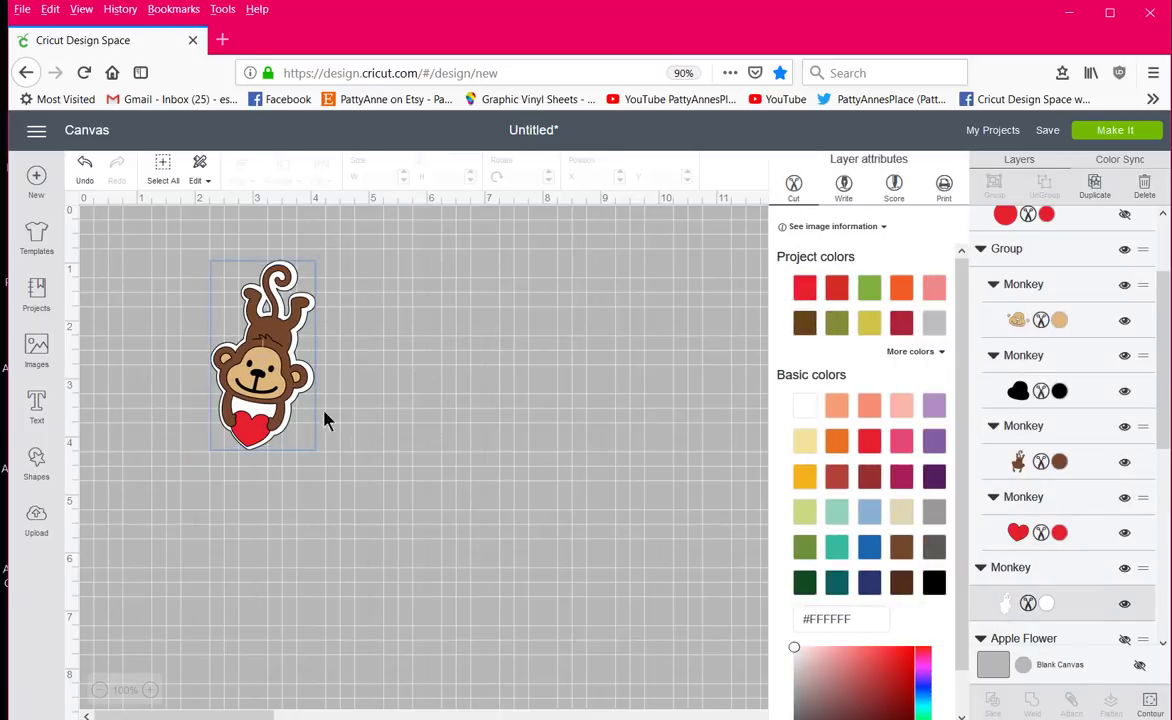
left_click(458, 384)
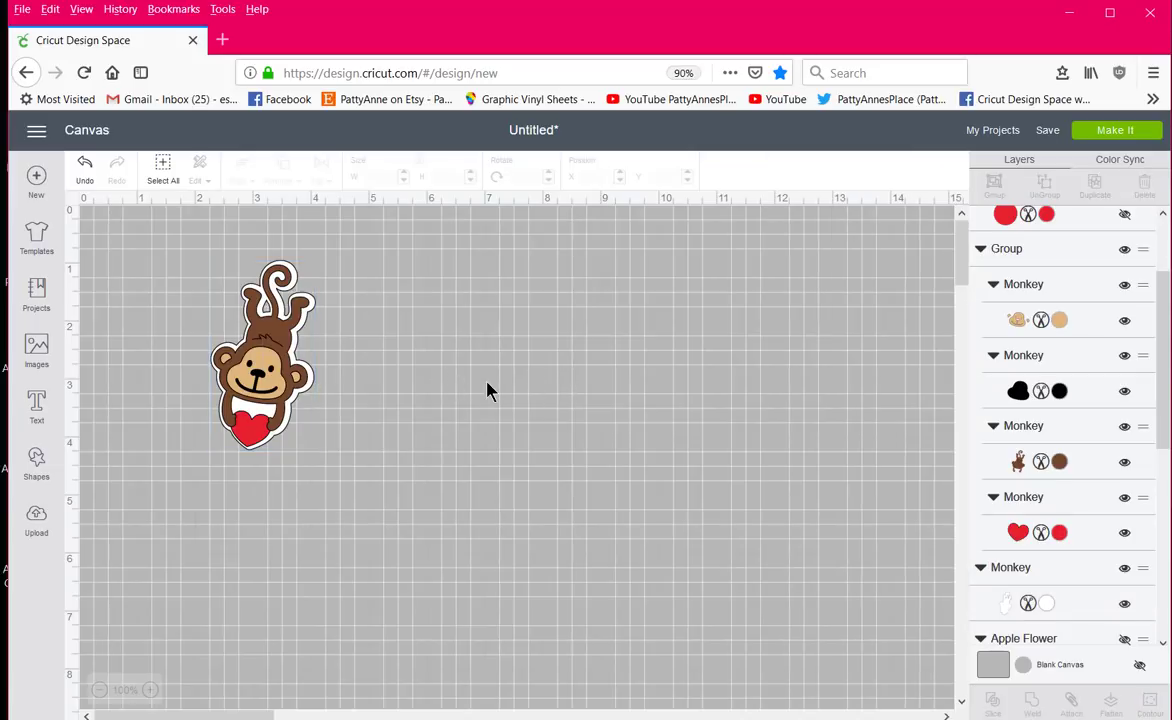
left_click(272, 342)
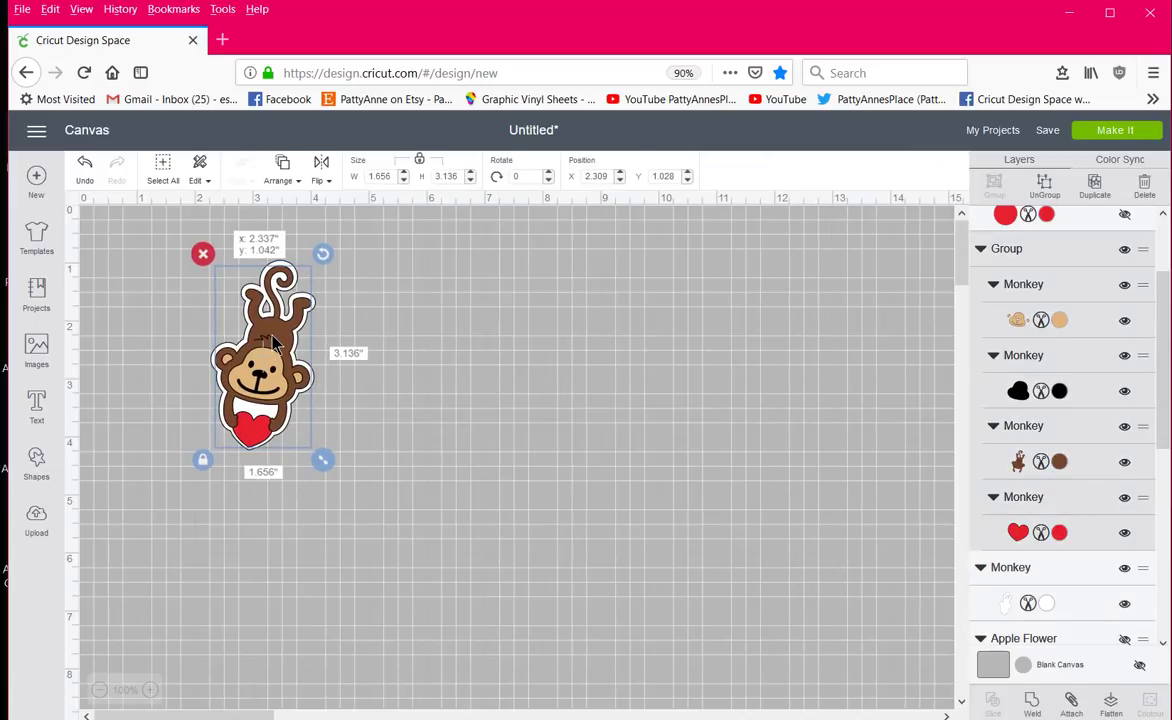
left_click_drag(272, 342, 272, 342)
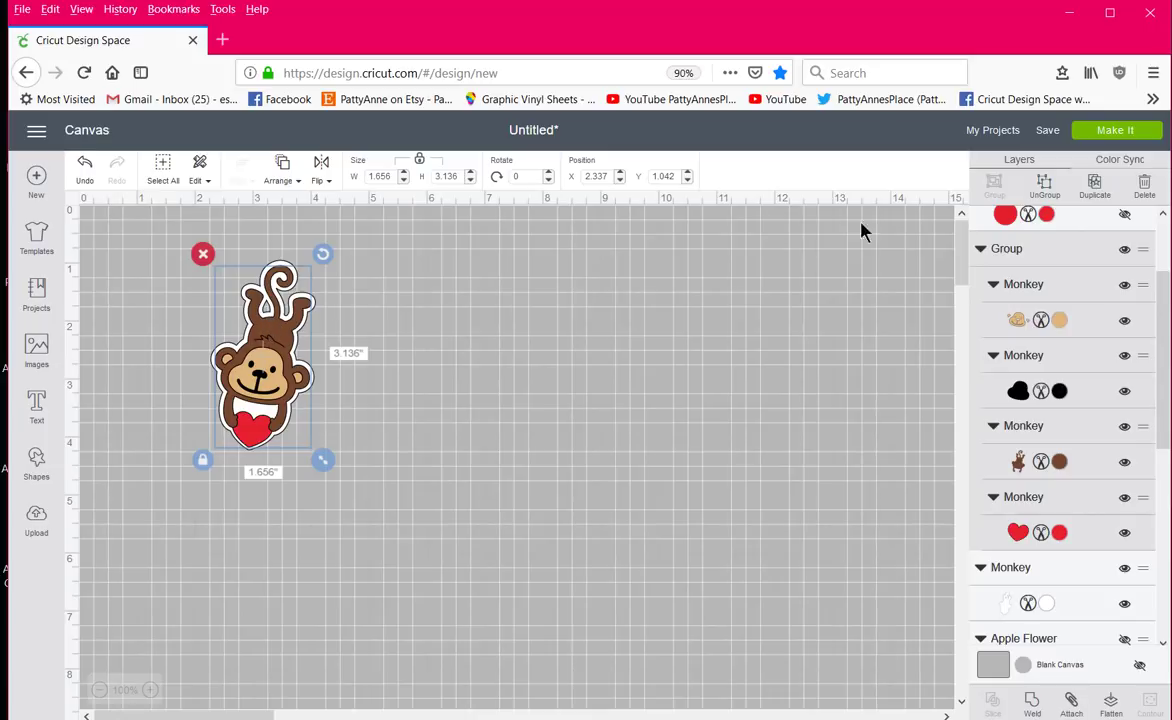
Preview the white, black and brown cutting mats for the layered monkey, and return to the canvas.
left_click(1101, 138)
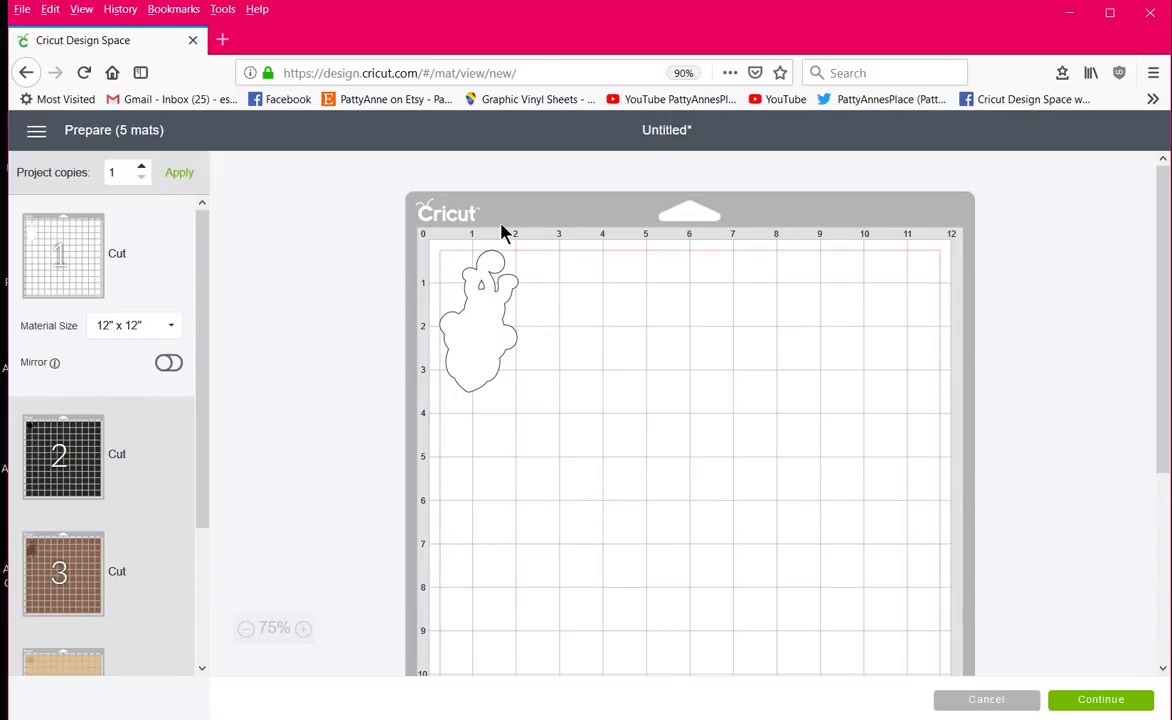
left_click(42, 410)
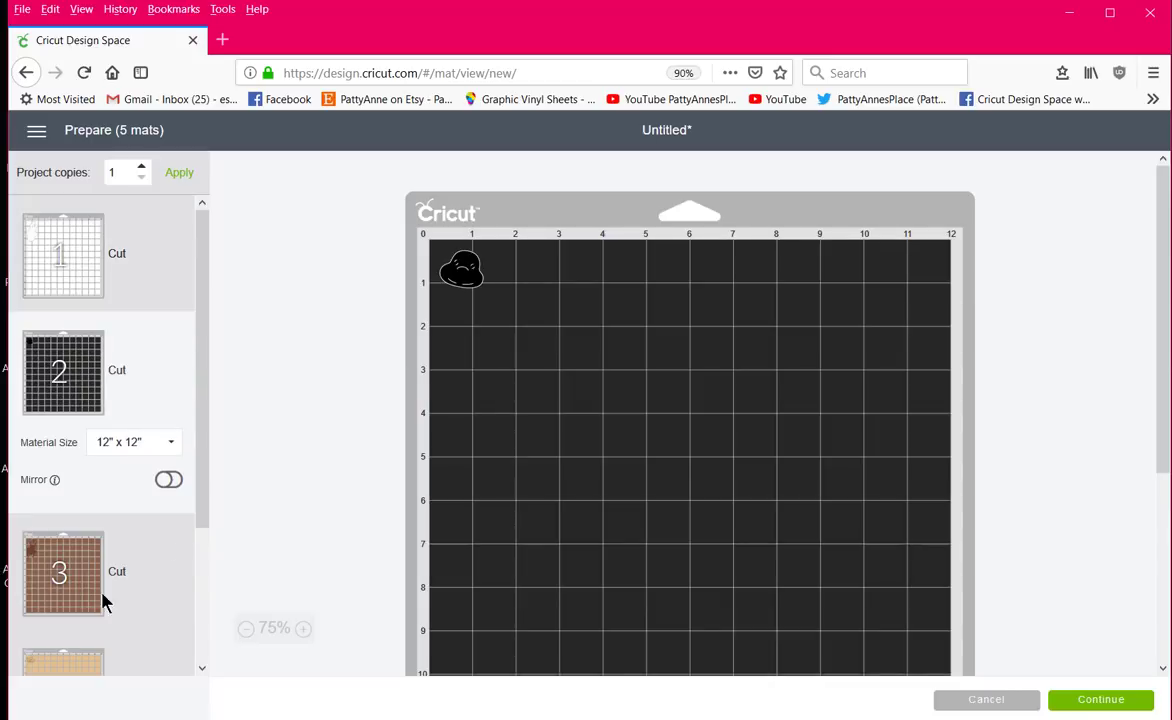
left_click(57, 550)
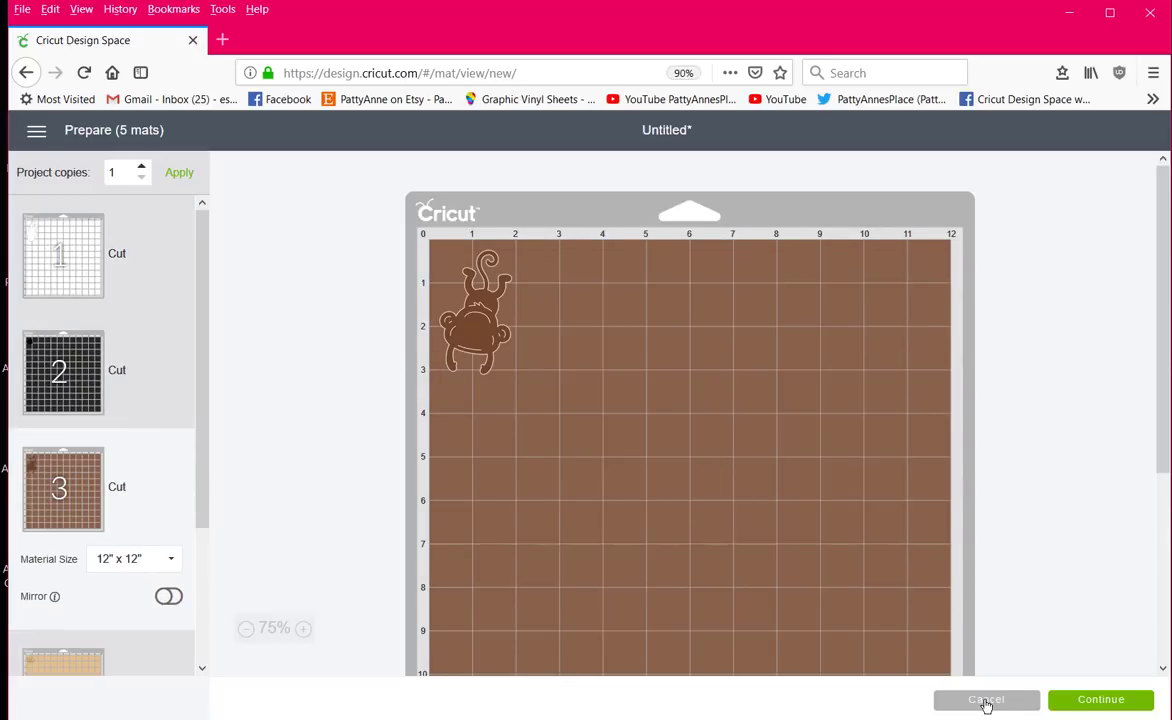
left_click(986, 701)
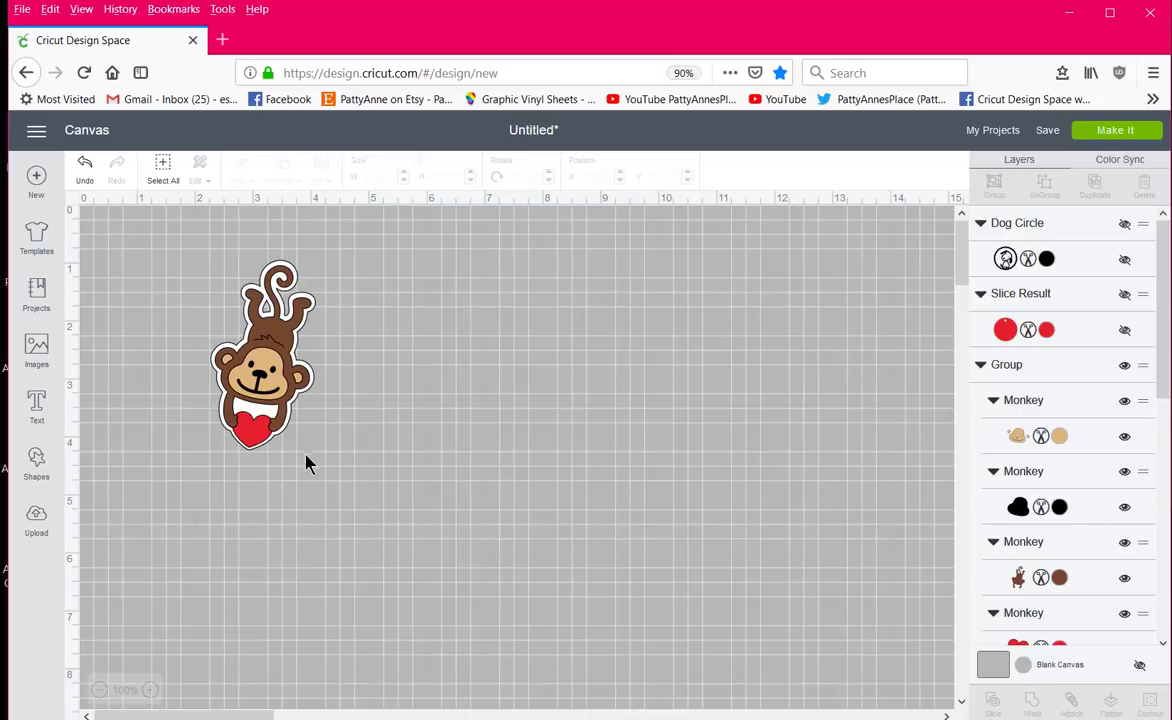
Select the monkey group together with its white backing and set their height to 8 inches with proportions locked.
left_click_drag(367, 490, 157, 240)
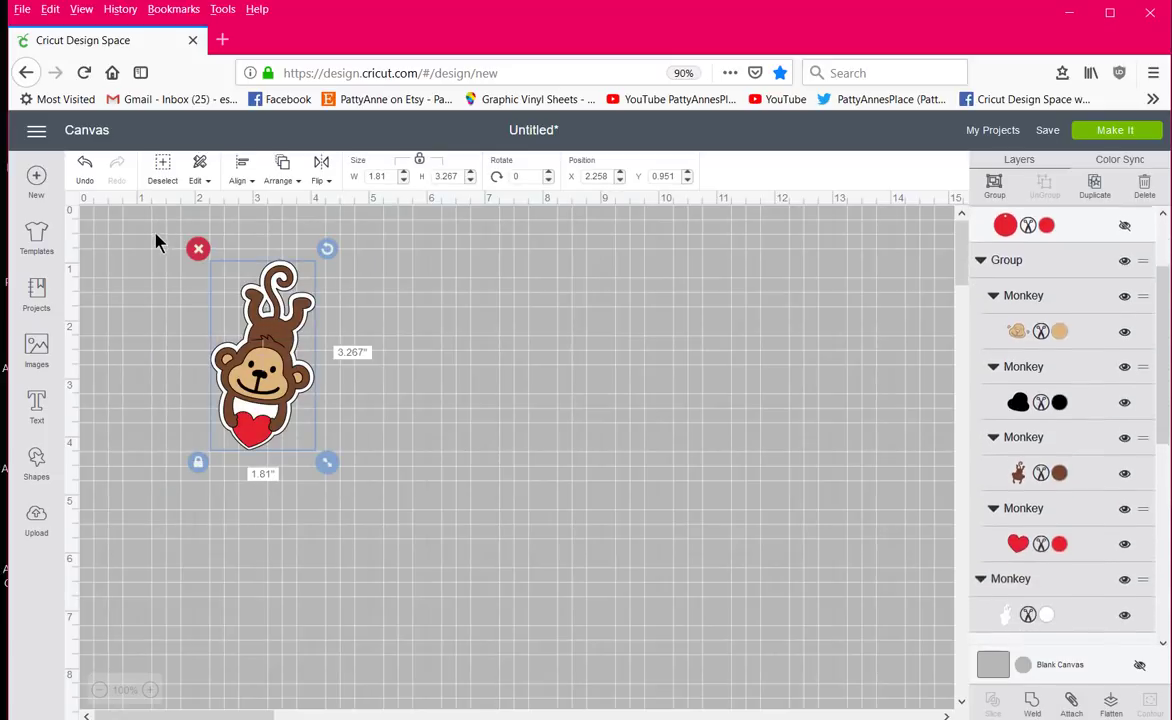
left_click(433, 175)
double_click(433, 175)
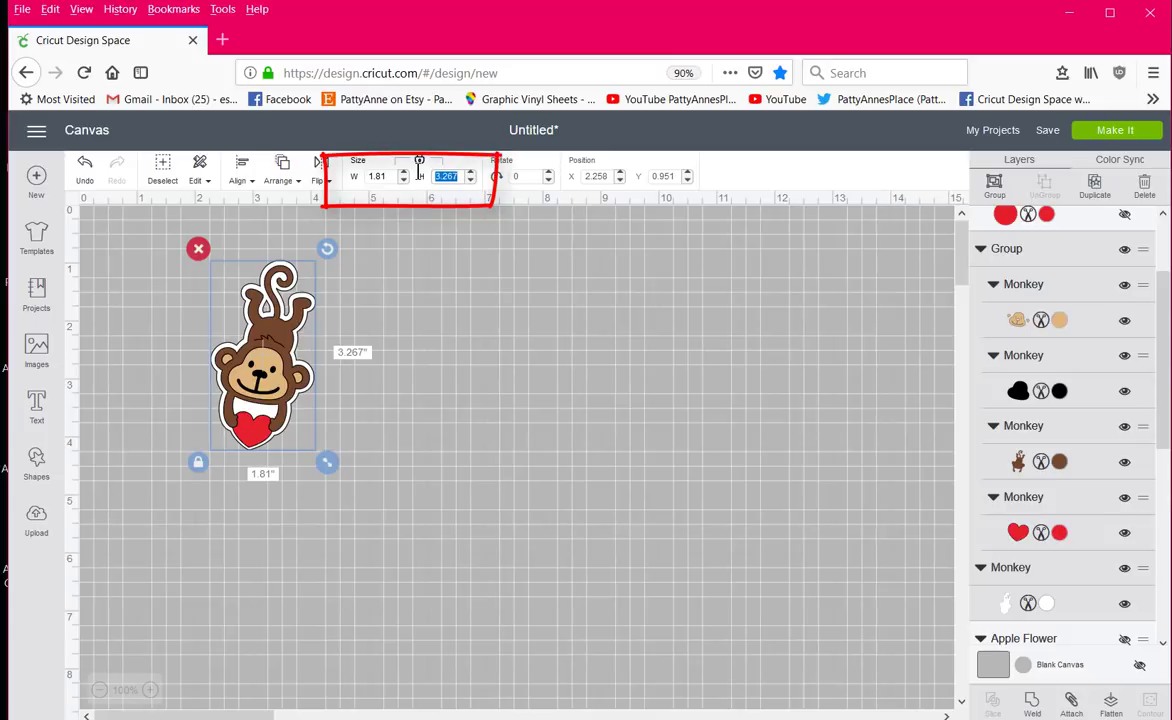
type("8")
key("Return")
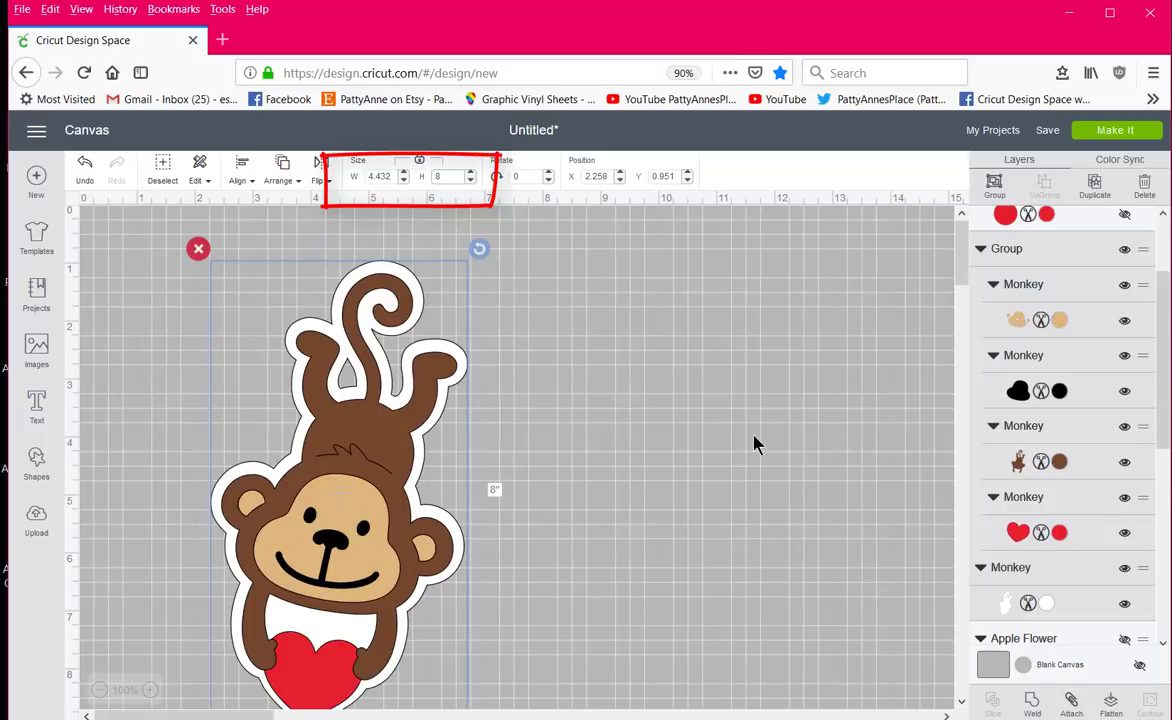
scroll(754, 444, "down", 1)
scroll(754, 444, "up", 2)
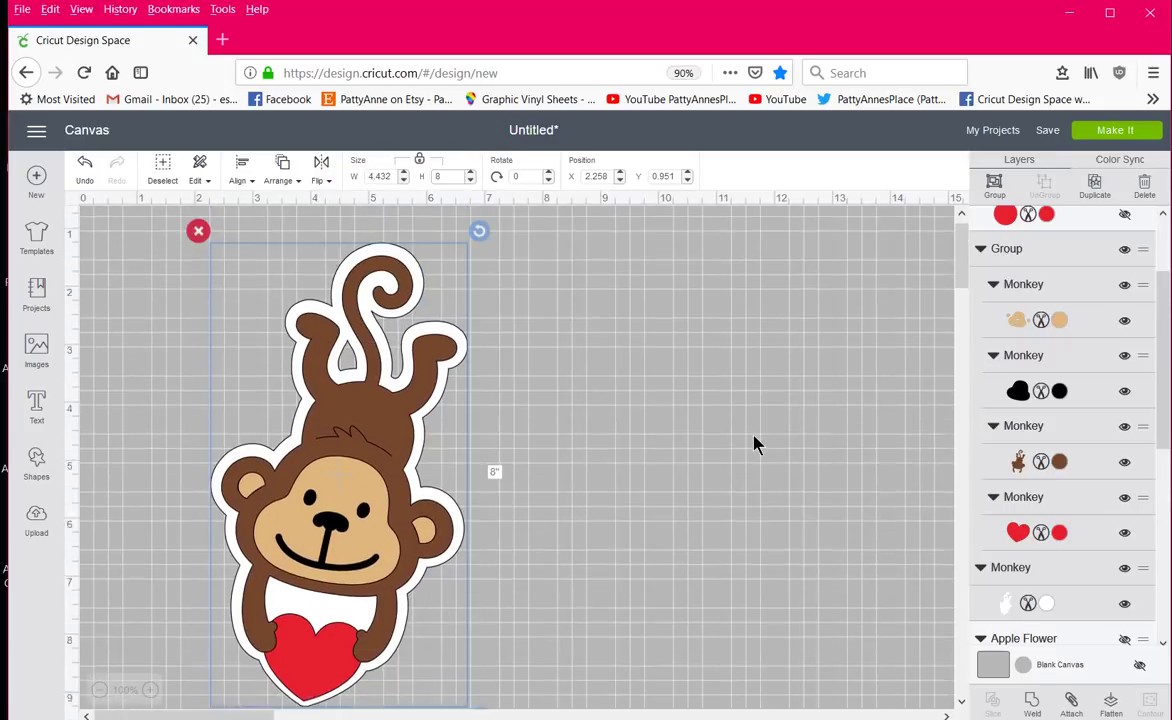
Flatten the monkey group and its white backing into one printable image and preview its mat.
scroll(754, 444, "down", 2)
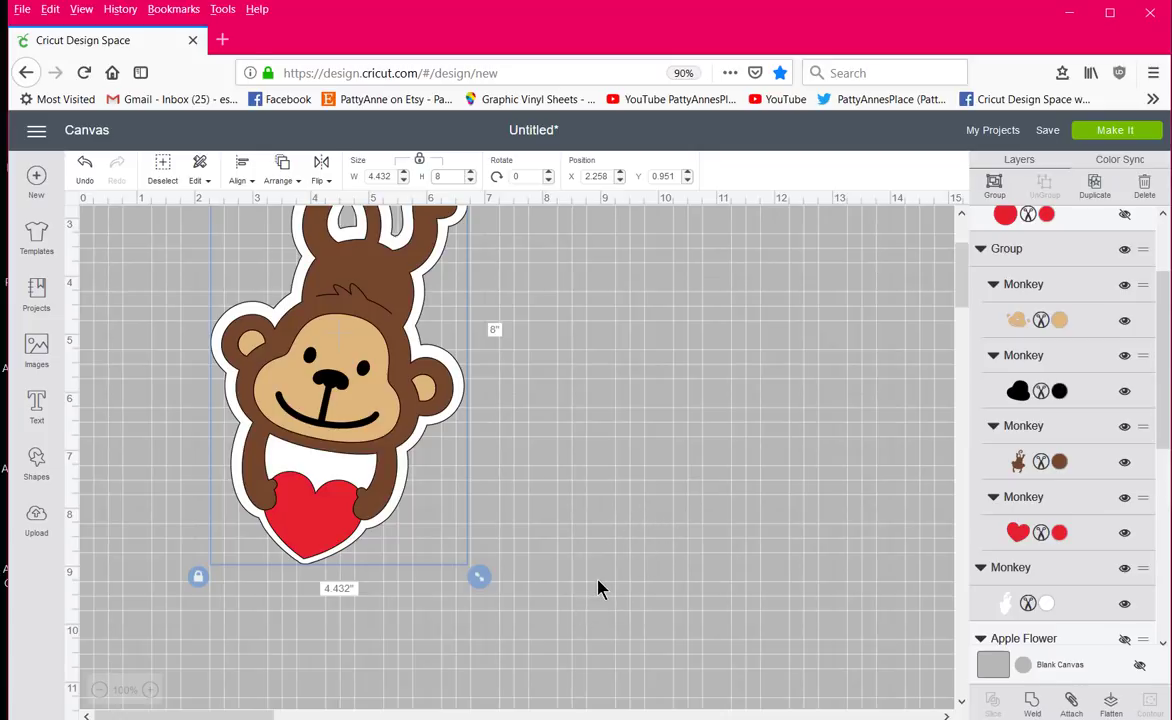
left_click(547, 602)
left_click_drag(538, 592, 183, 166)
left_click(1111, 705)
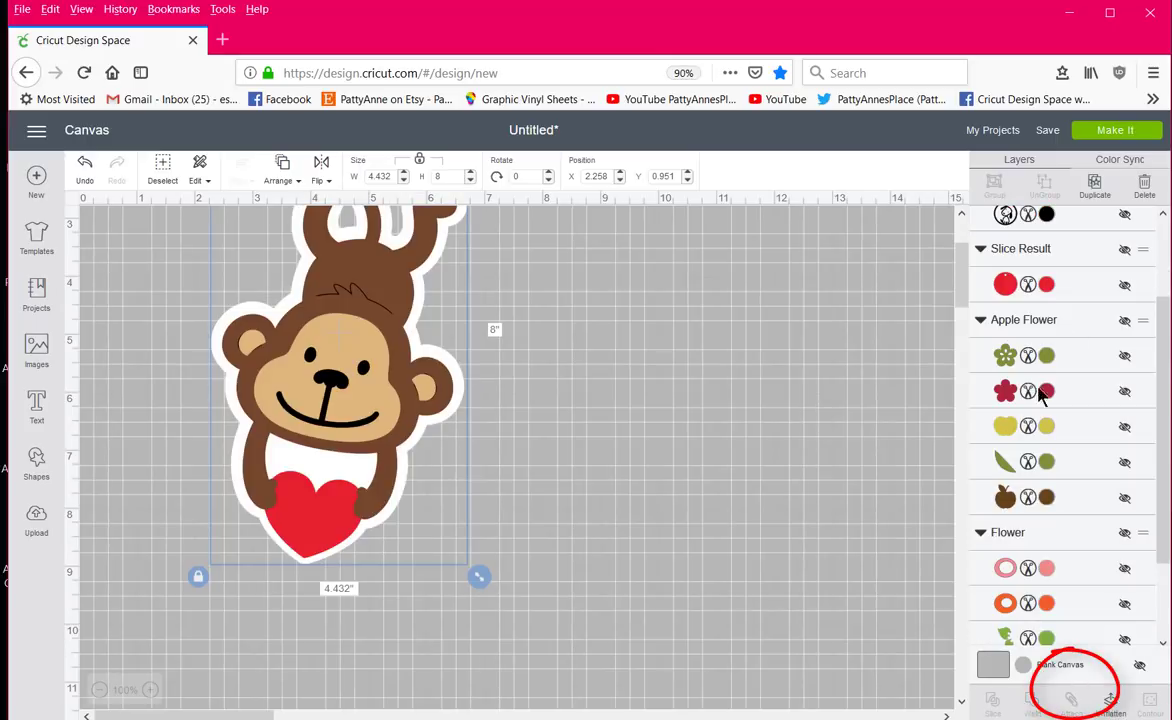
left_click(1110, 131)
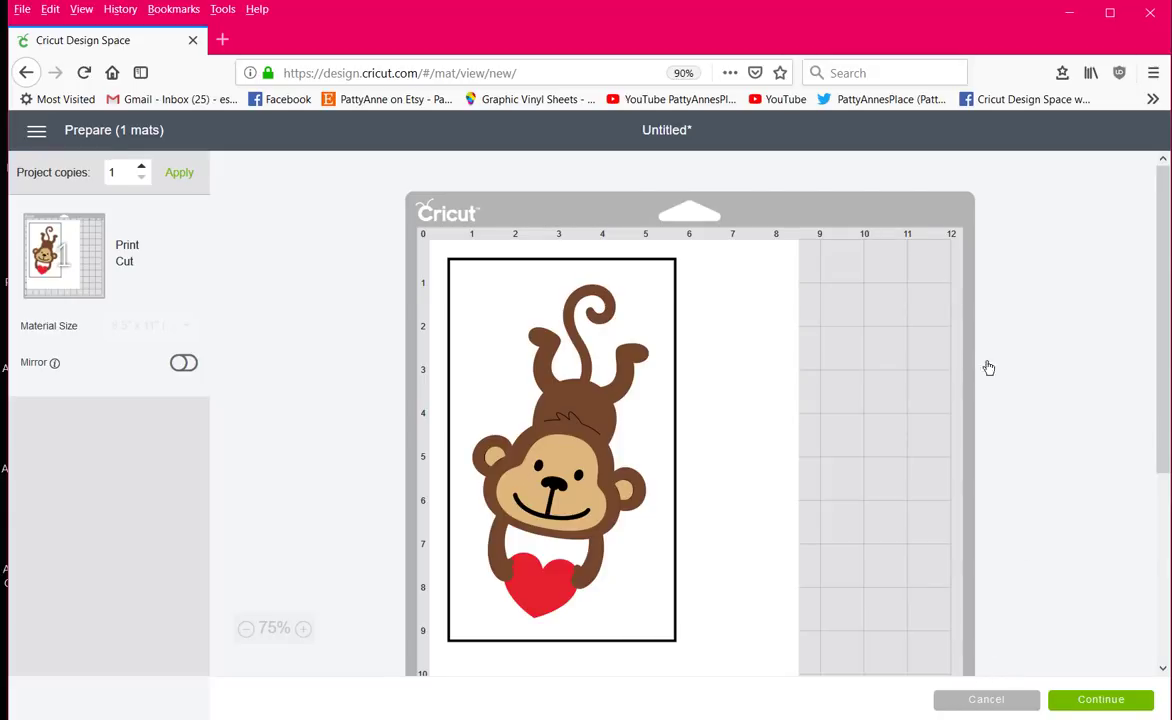
key("alt+Left")
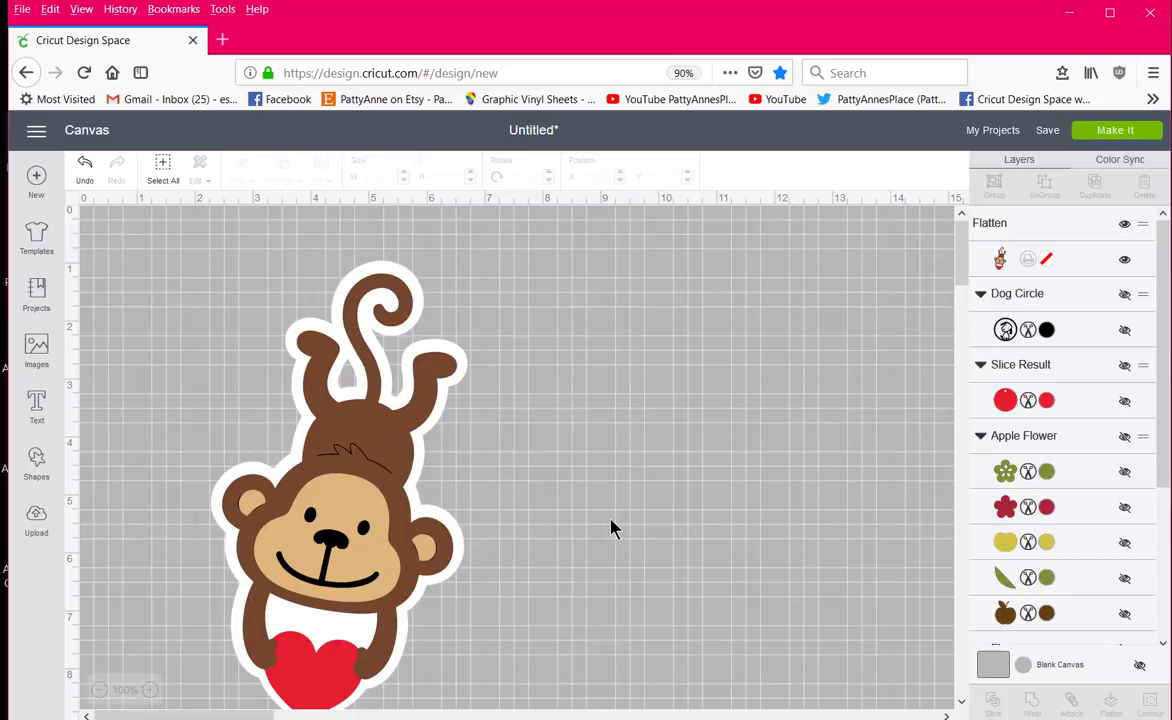
Move the flattened monkey to about X 2.188, Y 0.521 and add a horizontally flipped duplicate at about X 6.994, Y 0.535.
left_click_drag(376, 524, 371, 494)
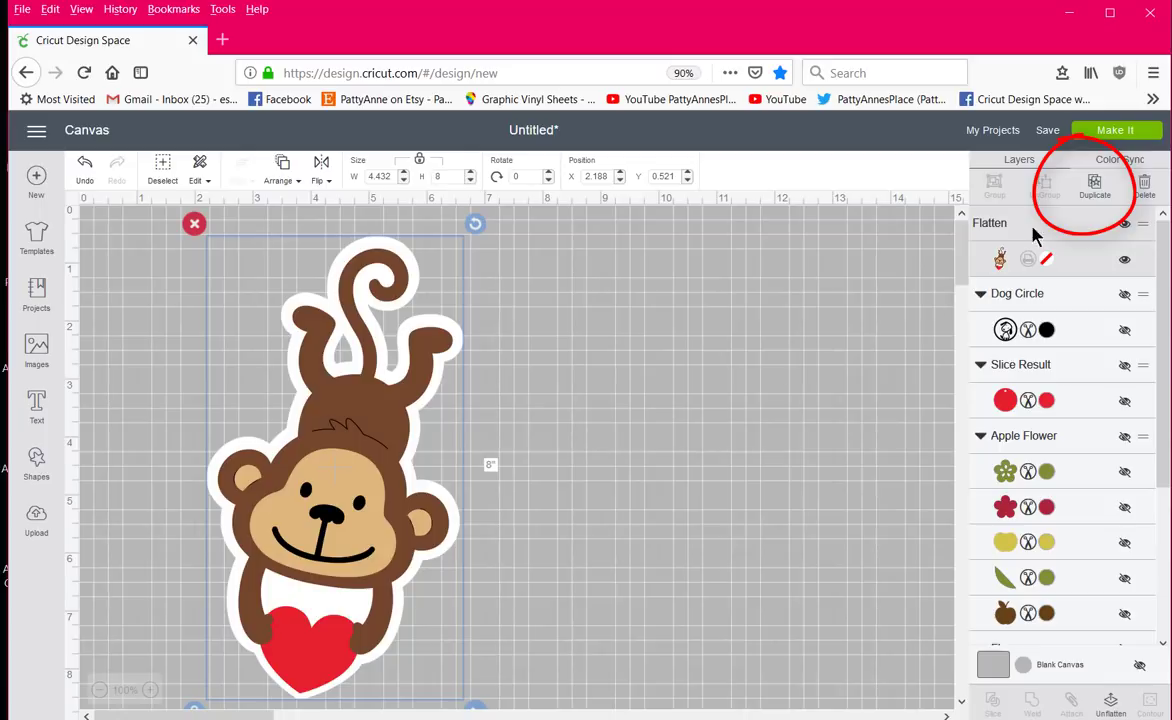
left_click(1095, 188)
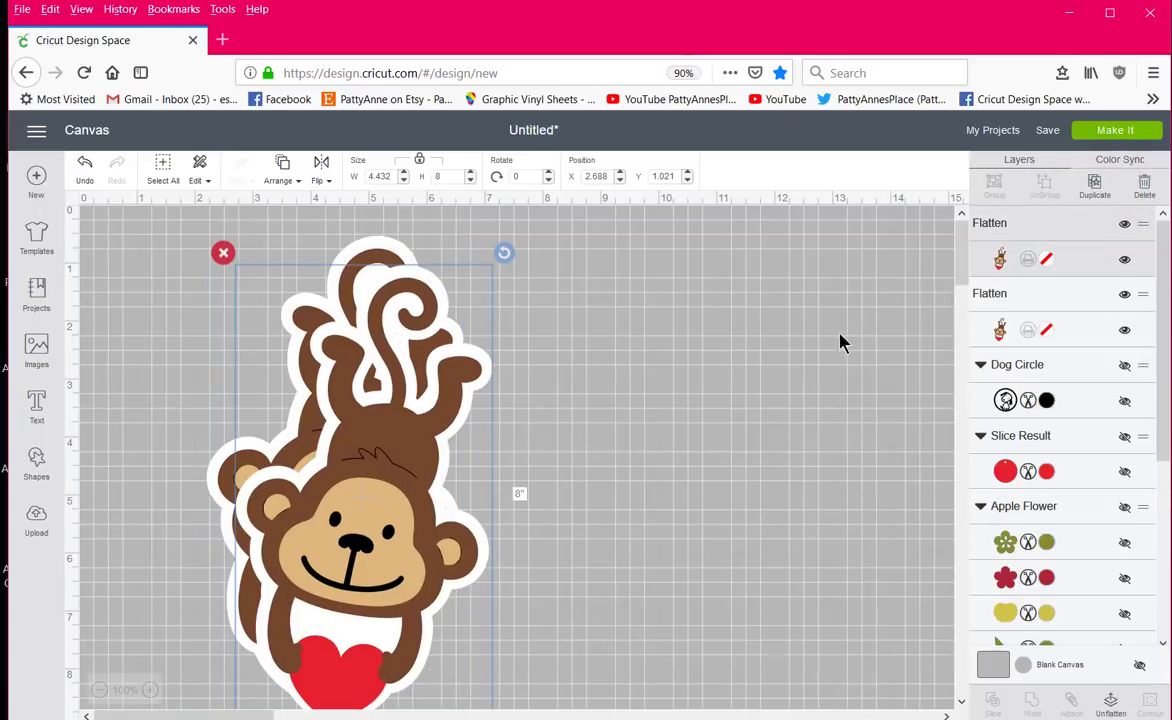
left_click_drag(424, 487, 656, 465)
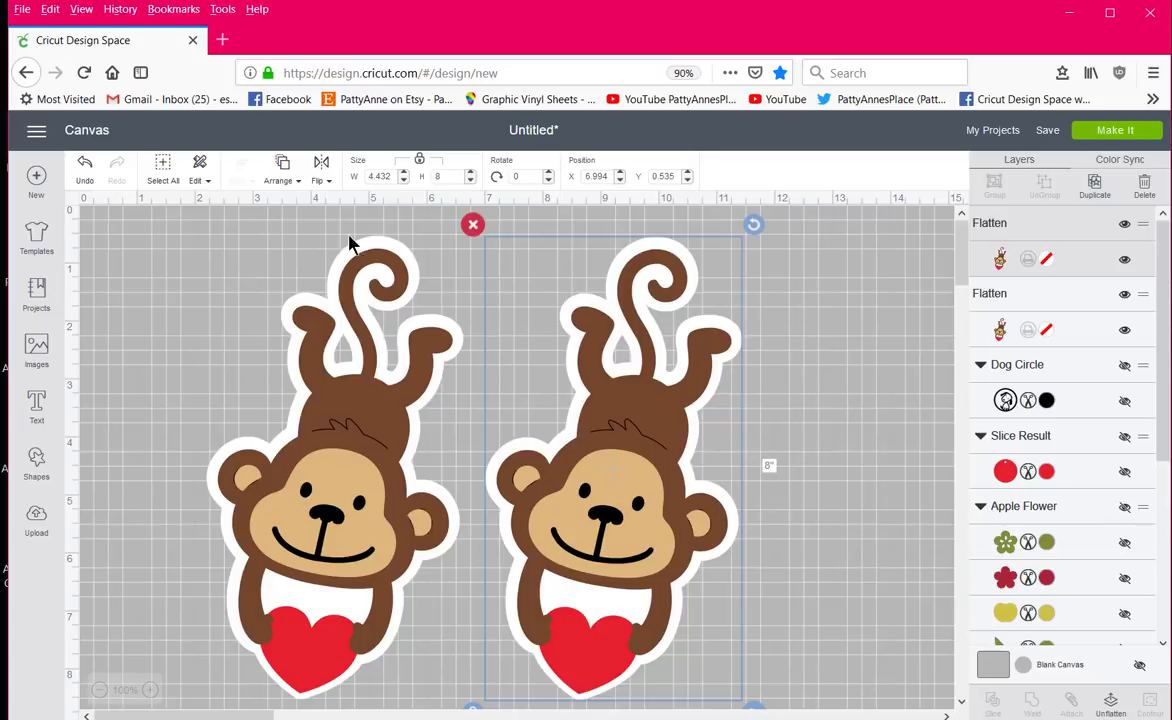
left_click(324, 170)
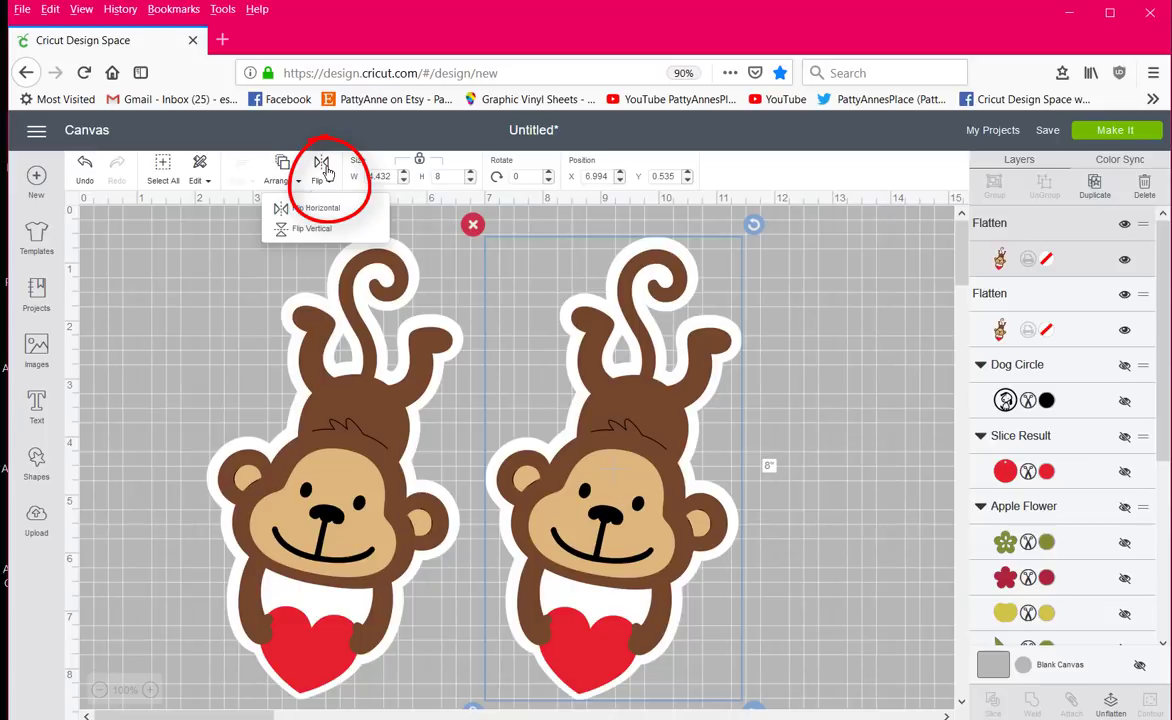
left_click(324, 210)
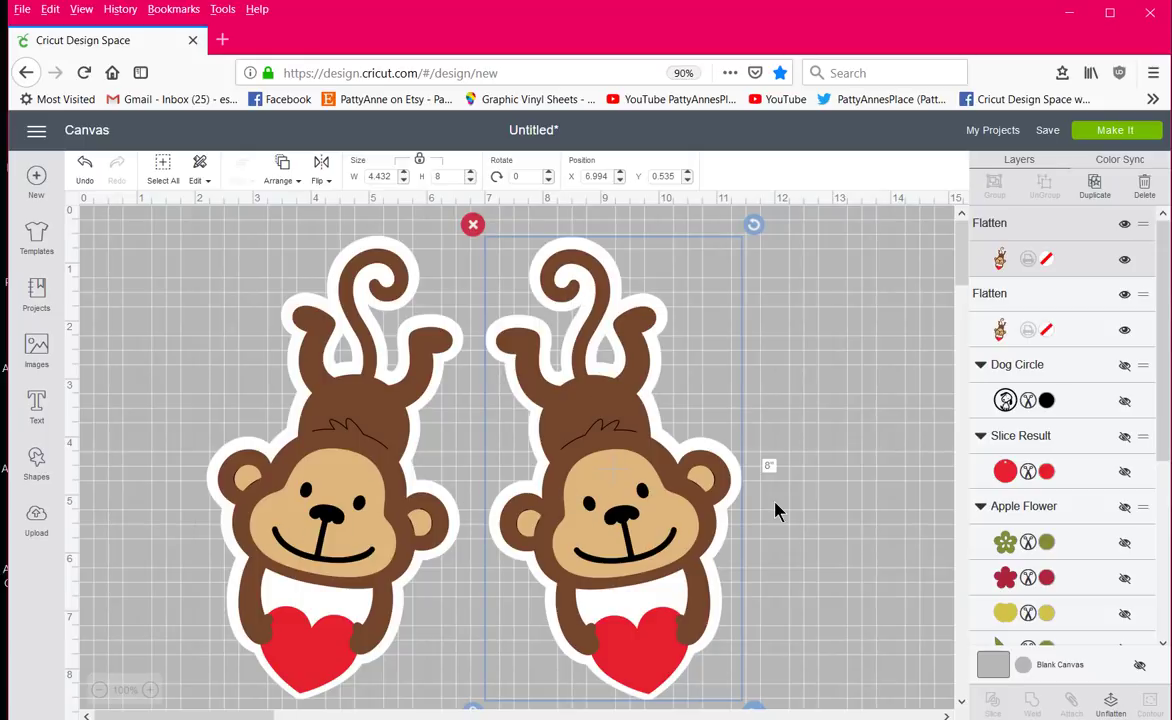
Preview both print-and-cut mats for the original and flipped monkeys, and return to the canvas.
left_click(1115, 130)
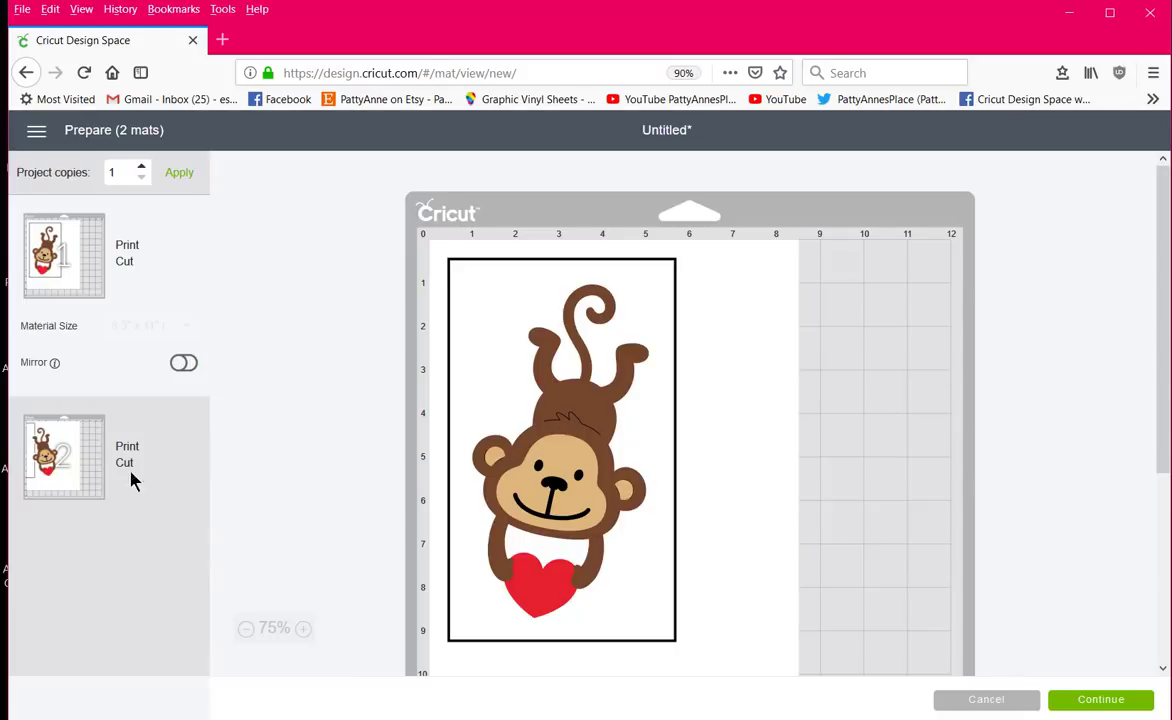
left_click(45, 440)
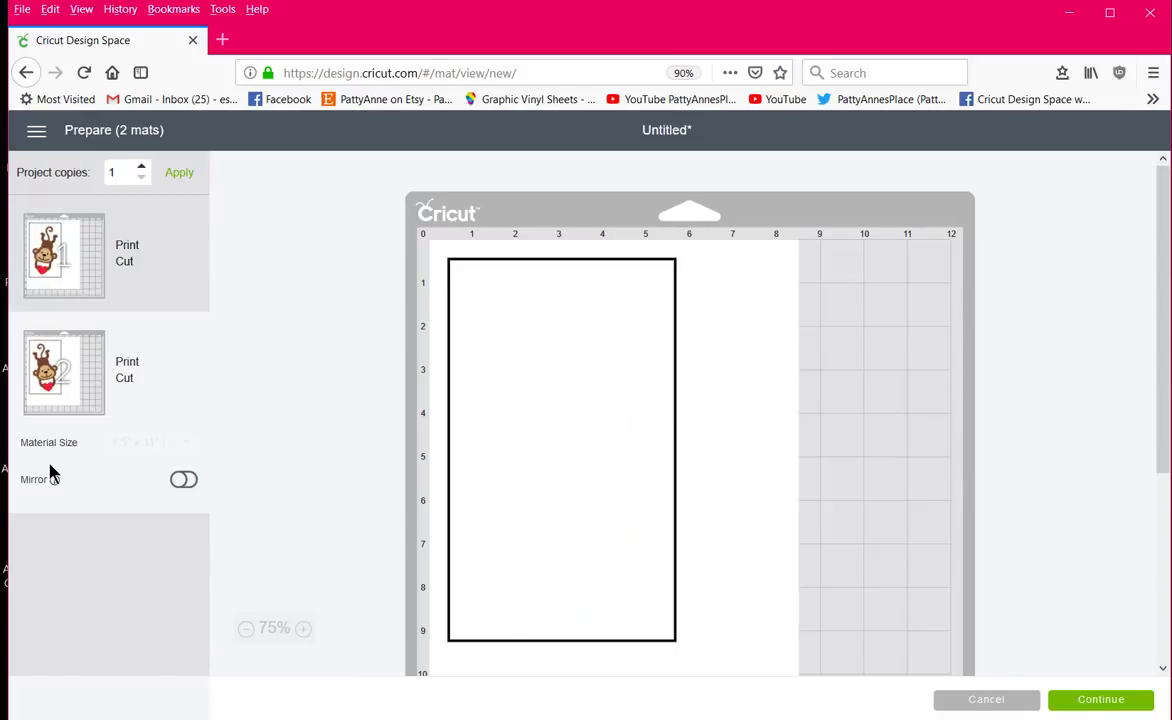
left_click(46, 258)
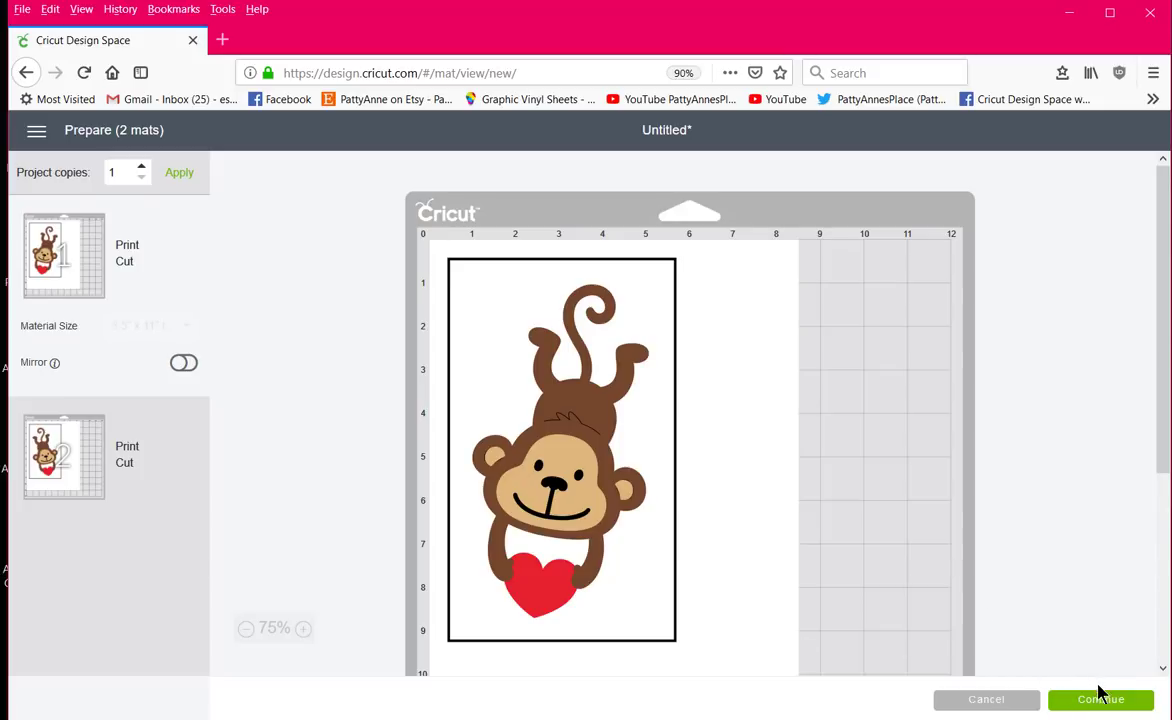
left_click(1014, 713)
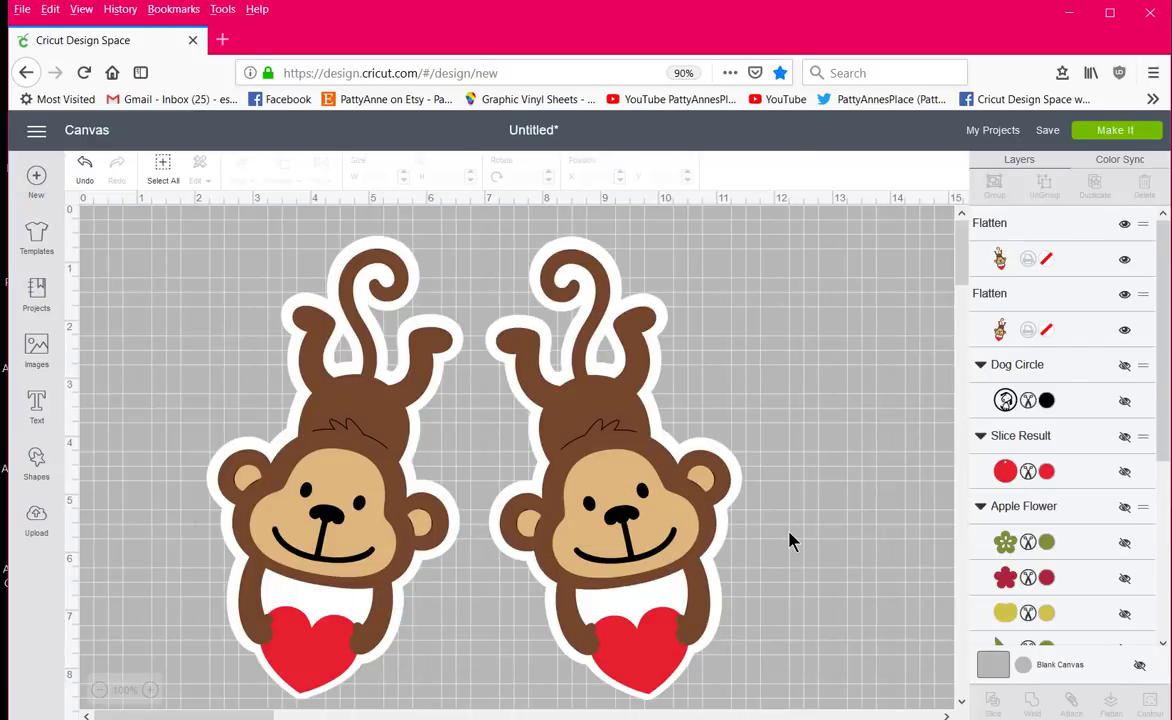
Add the text "Mom" in Cricut Sans Writing style, about 0.858 × 0.319 inches, on the original monkey's heart at about X 3.463, Y 7.486.
scroll(790, 541, "down", 3)
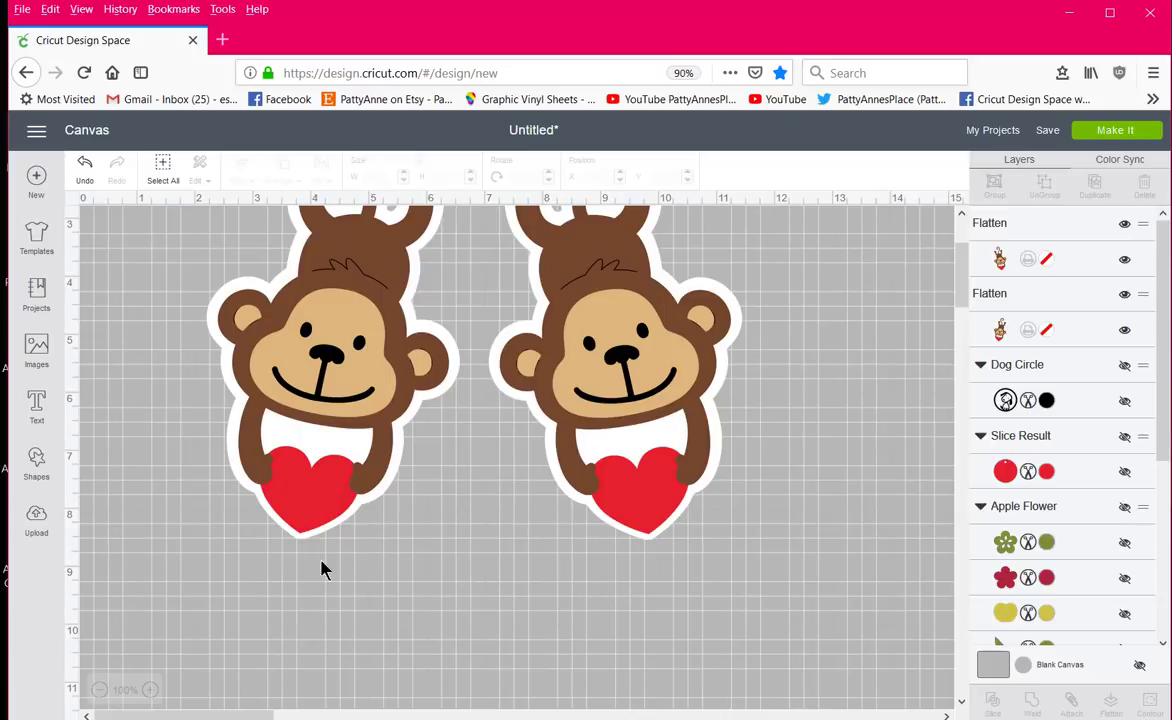
left_click(37, 408)
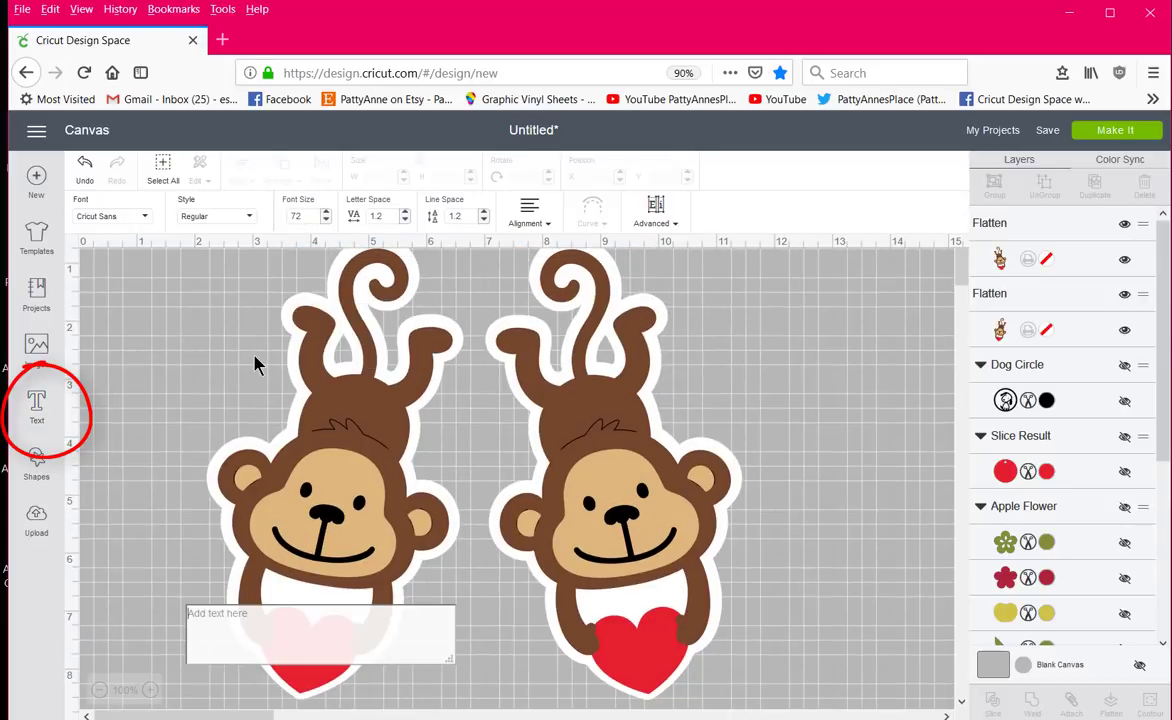
type("Mom")
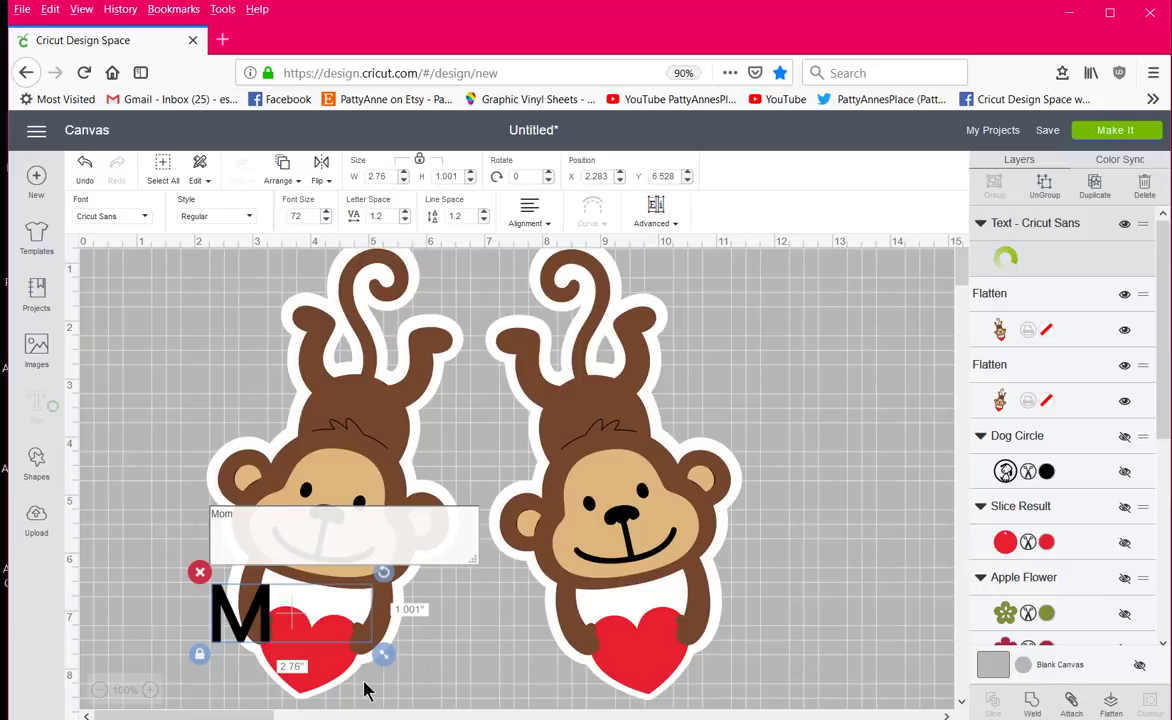
left_click(252, 224)
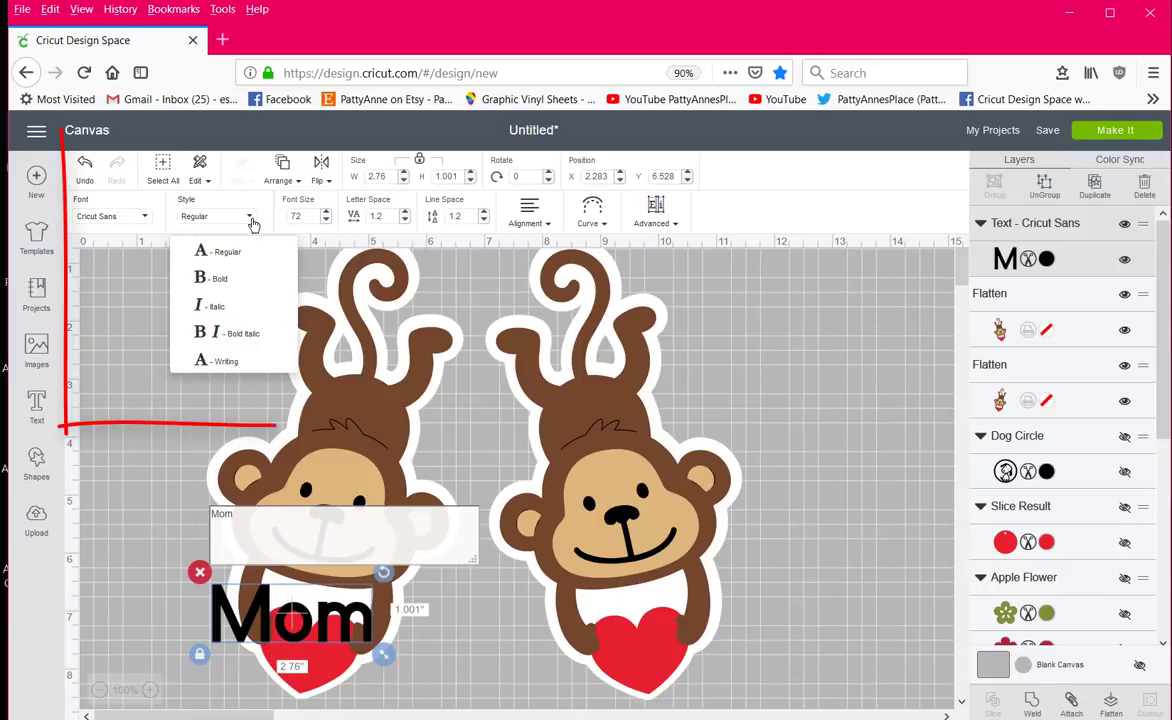
left_click(228, 371)
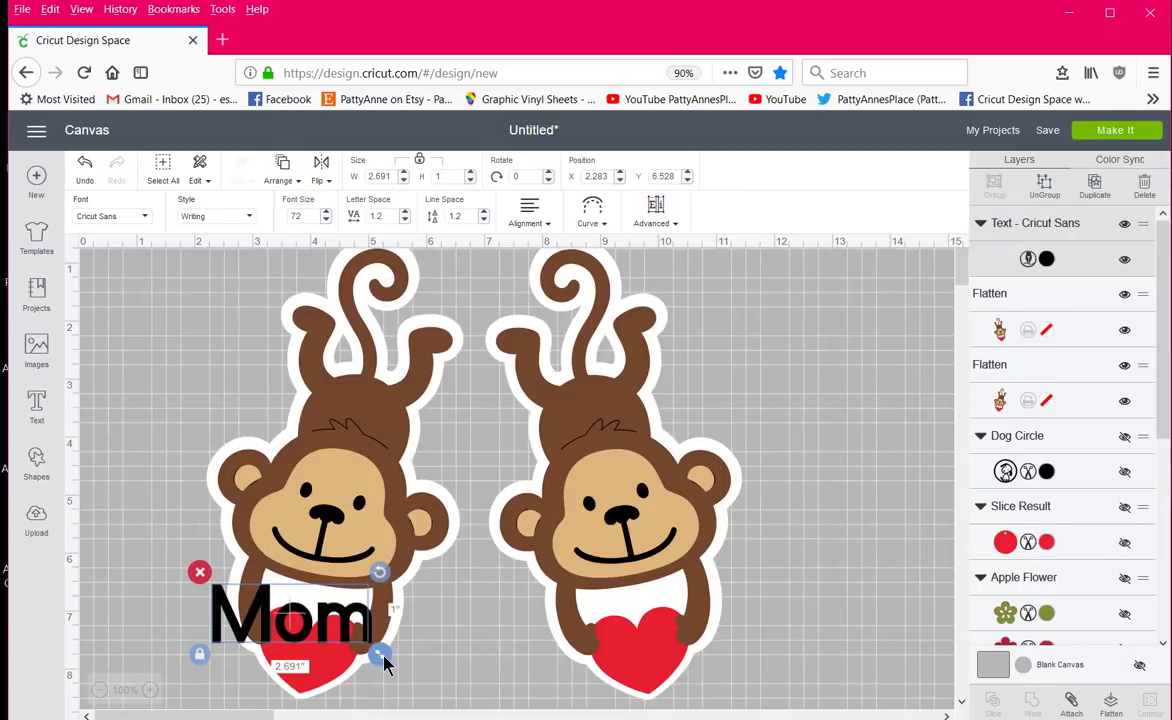
left_click_drag(383, 662, 322, 673)
left_click(640, 663)
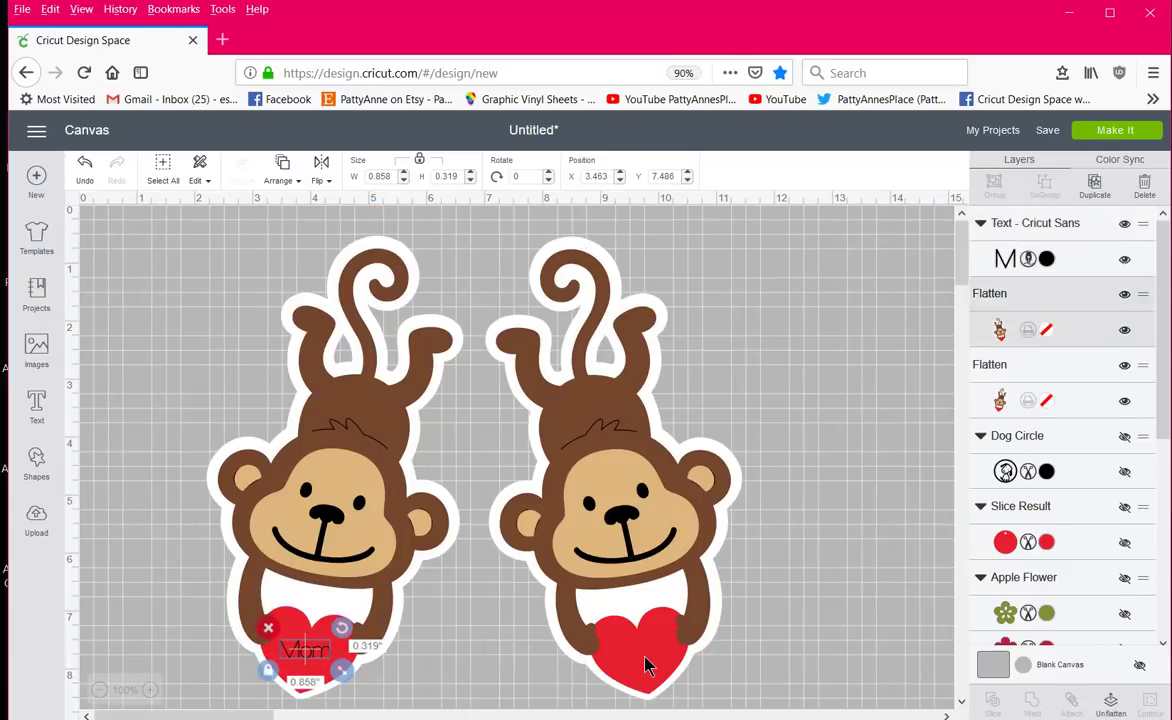
Add the text "Dad" in Writing style, about 0.865 × 0.45 inches, on the flipped monkey's heart at about X 9.227, Y 7.417.
left_click(36, 405)
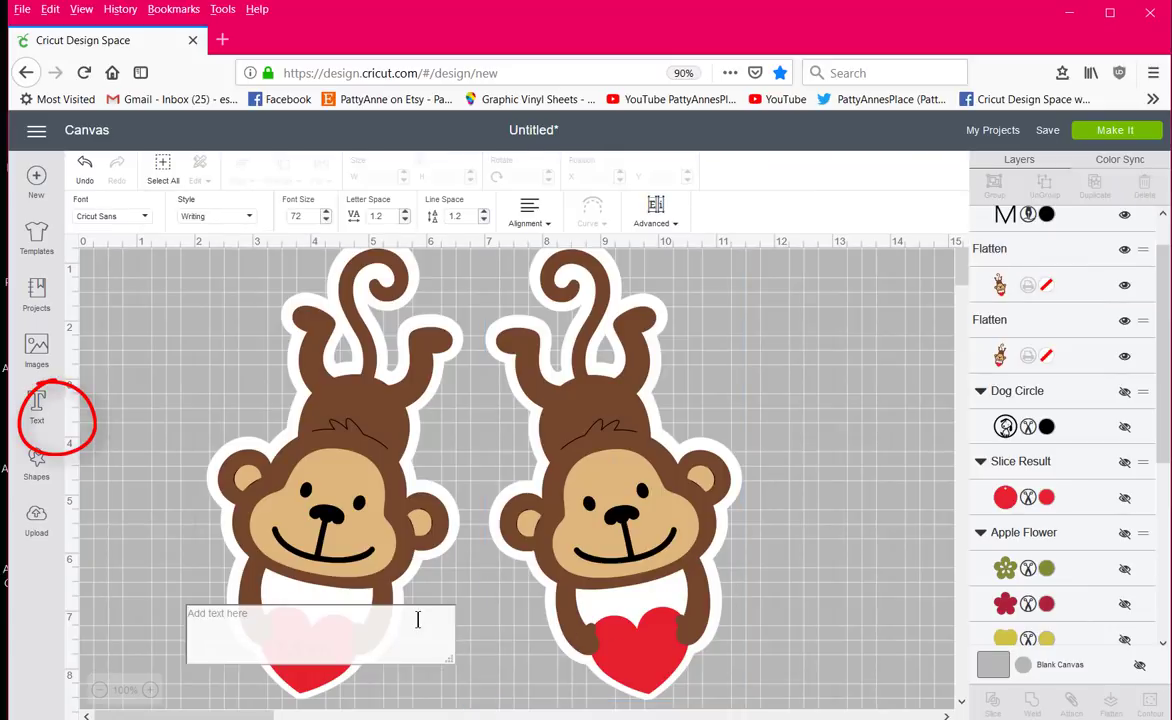
type("Dad")
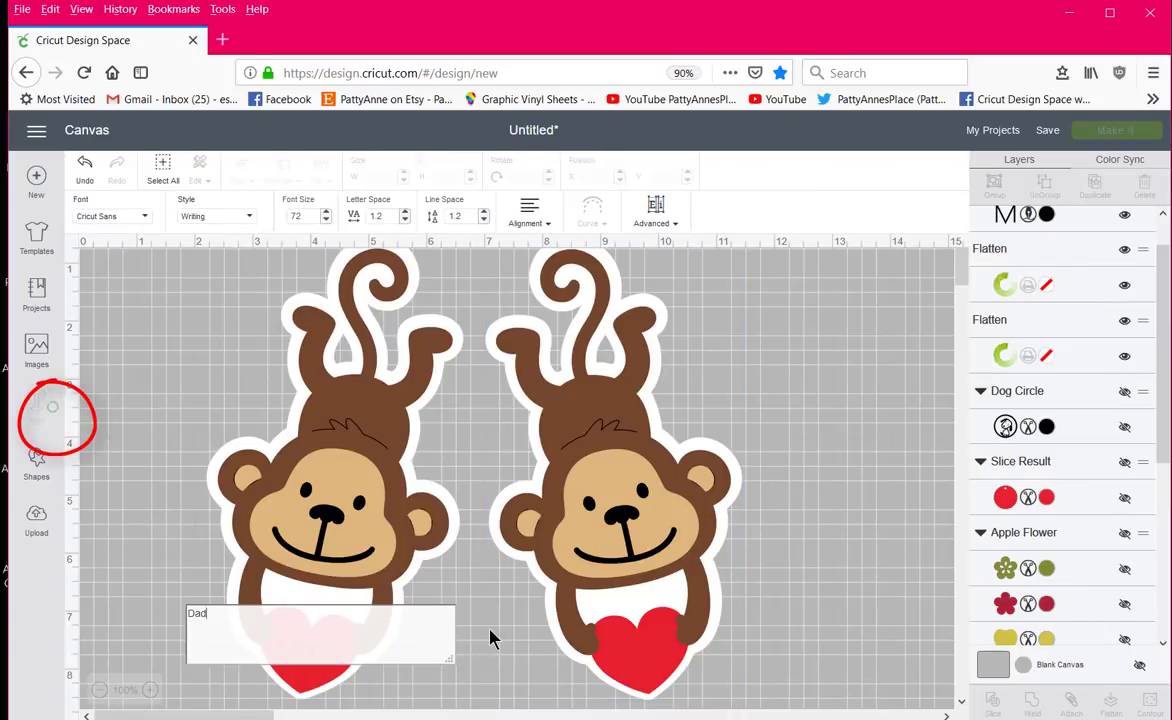
left_click(490, 638)
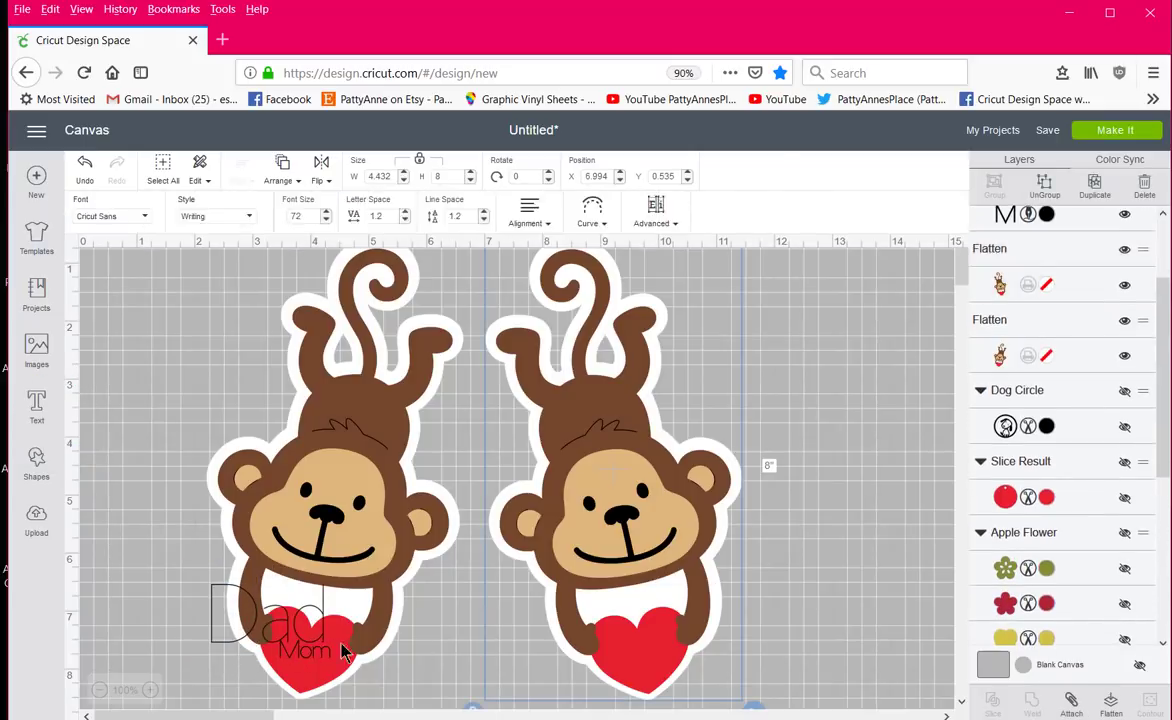
left_click_drag(342, 651, 646, 660)
left_click(777, 639)
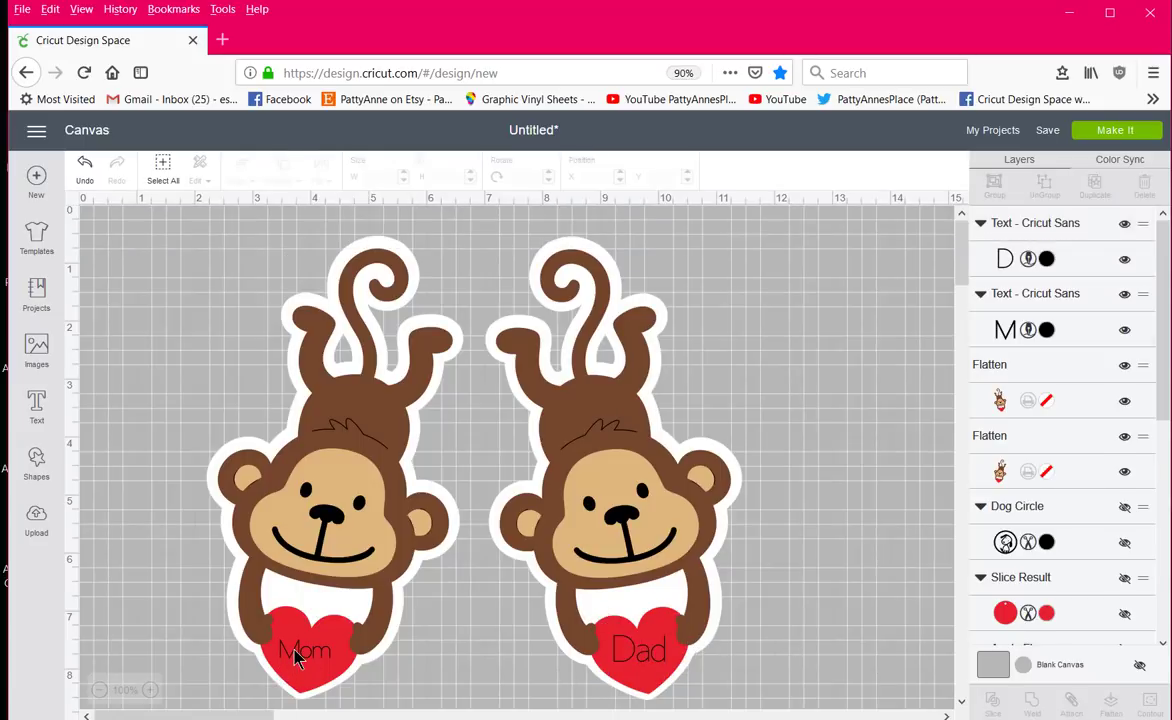
Enlarge the "Mom" text to about 1.066 × 0.396 inches and reposition it on the heart at about X 3.449, Y 7.444.
left_click(322, 664)
mouse_move(341, 670)
left_mouse_down()
mouse_move(353, 686)
mouse_move(322, 660)
left_mouse_up()
left_click(437, 662)
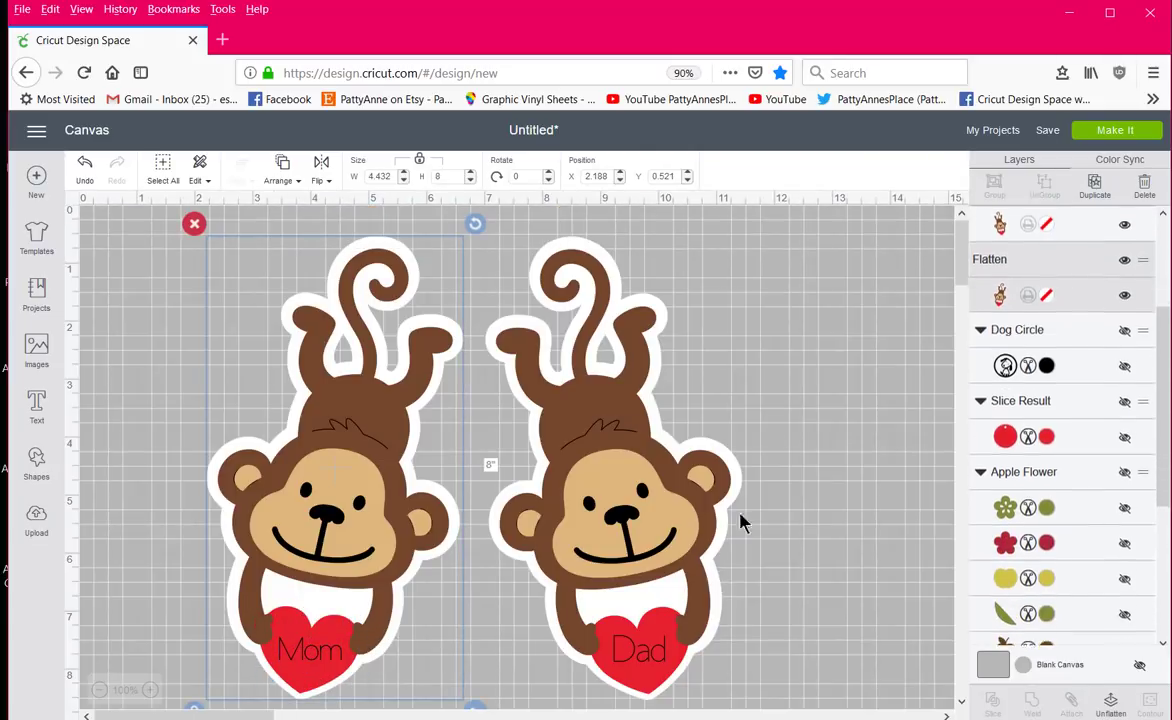
Preview the project mats, examine the Draw mat holding the two words, and return to the canvas.
left_click(1114, 129)
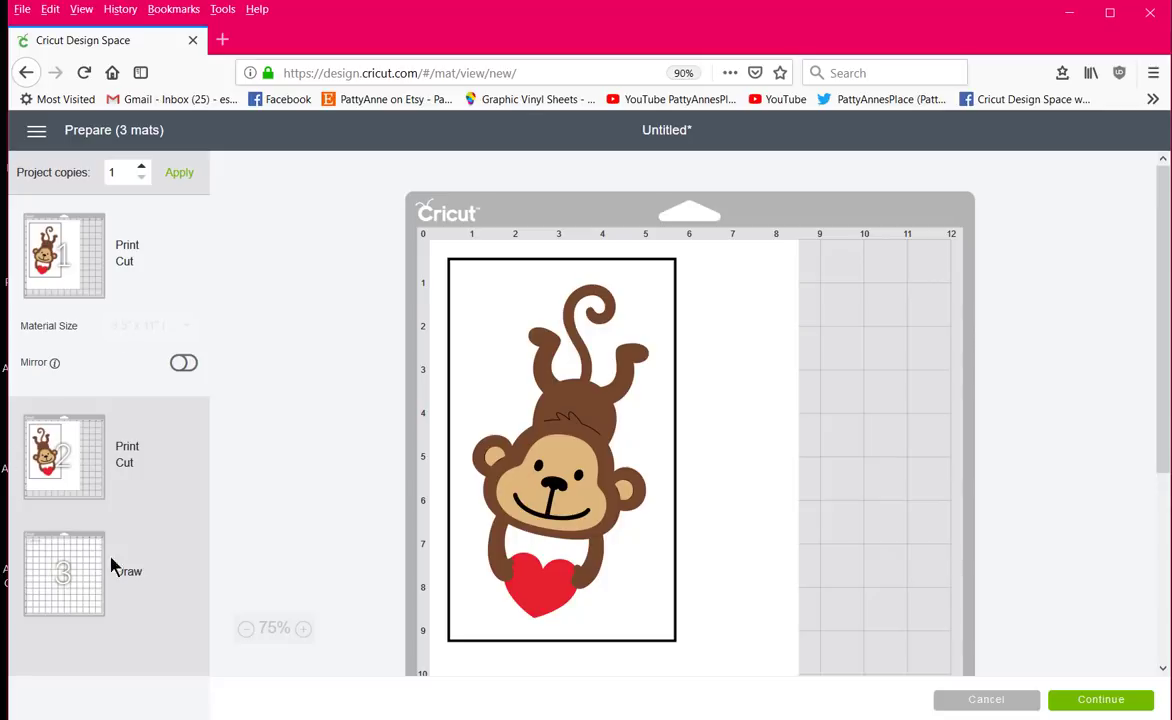
left_click(82, 588)
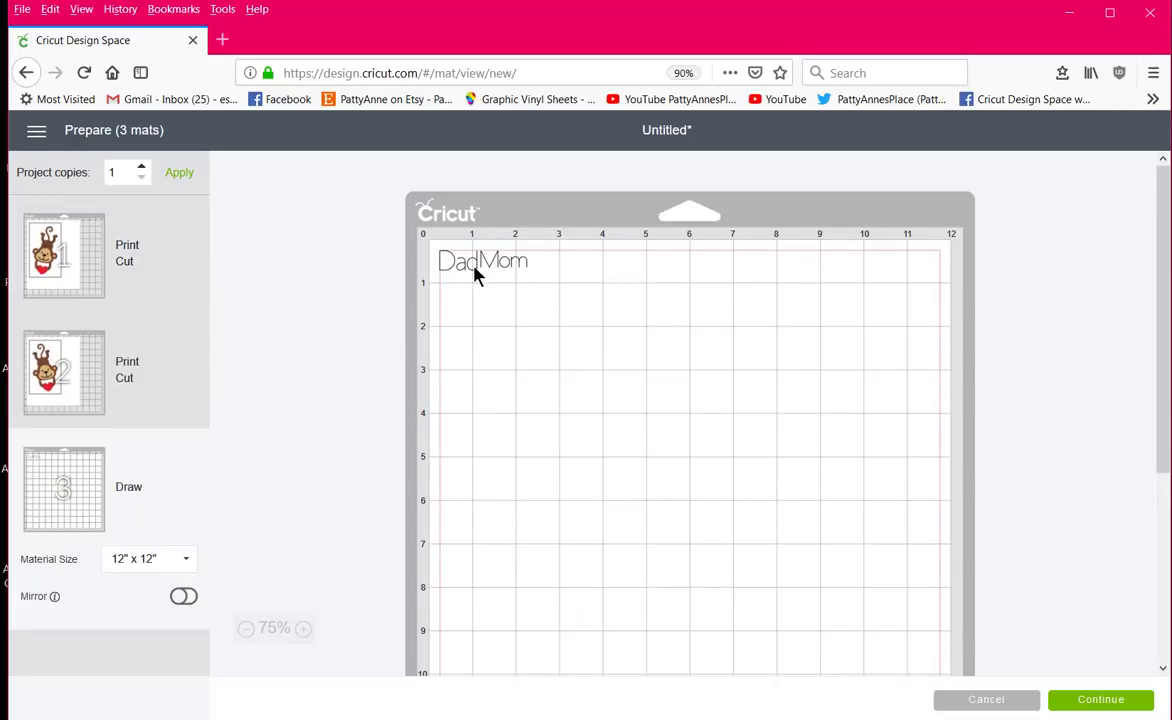
left_click(987, 700)
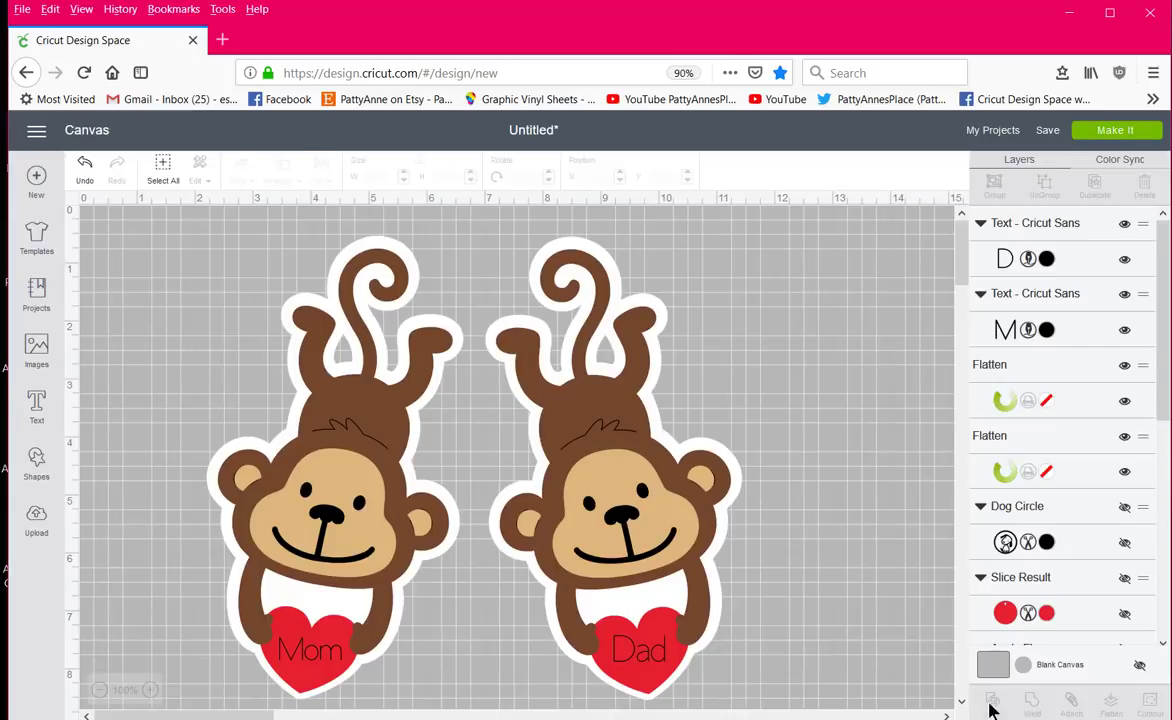
Attach the "Mom" text to the original flattened monkey.
left_click(323, 668)
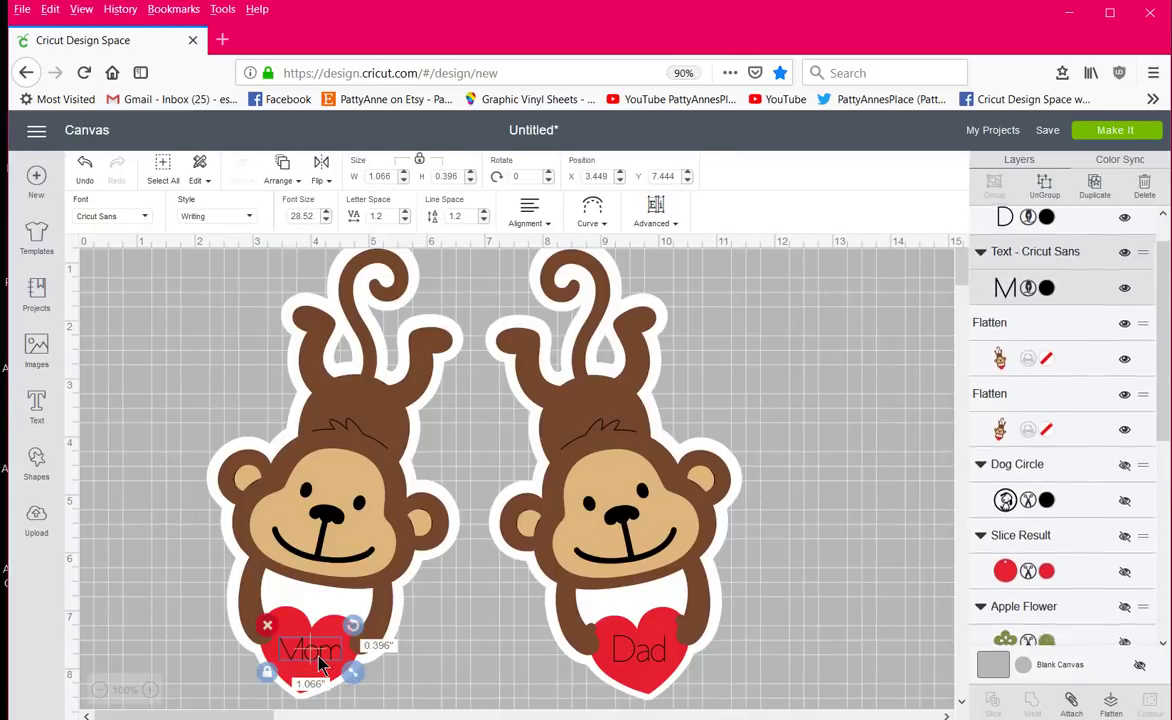
left_click(330, 518)
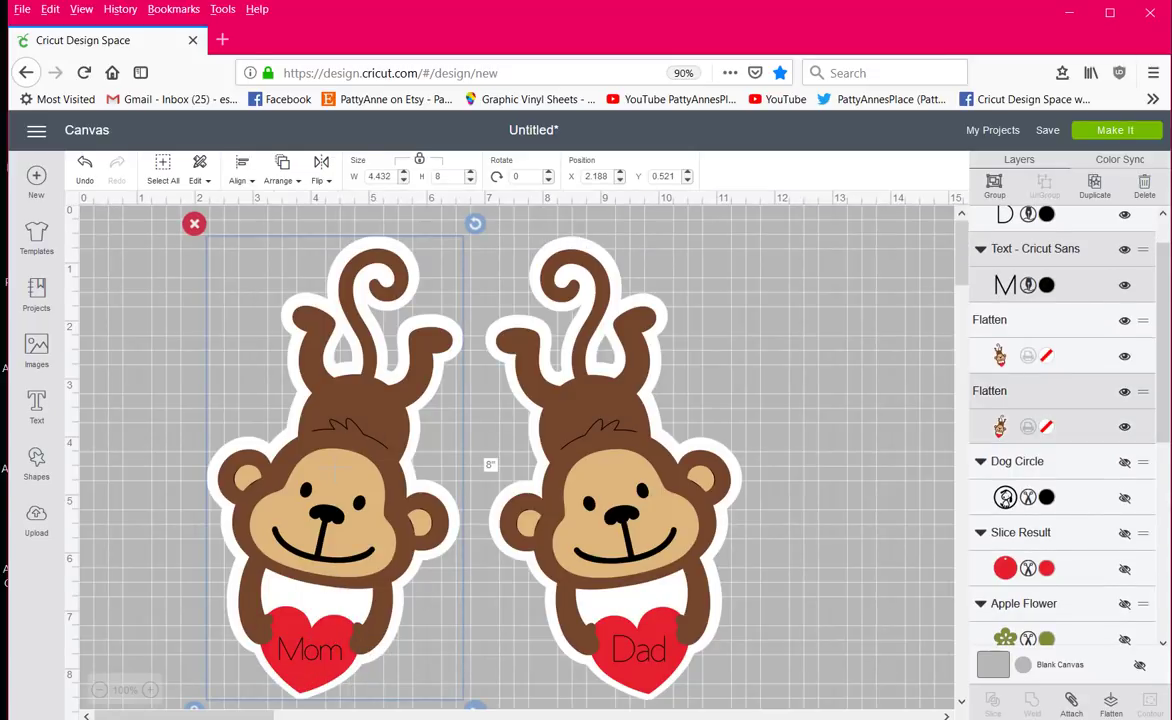
left_click(1069, 703)
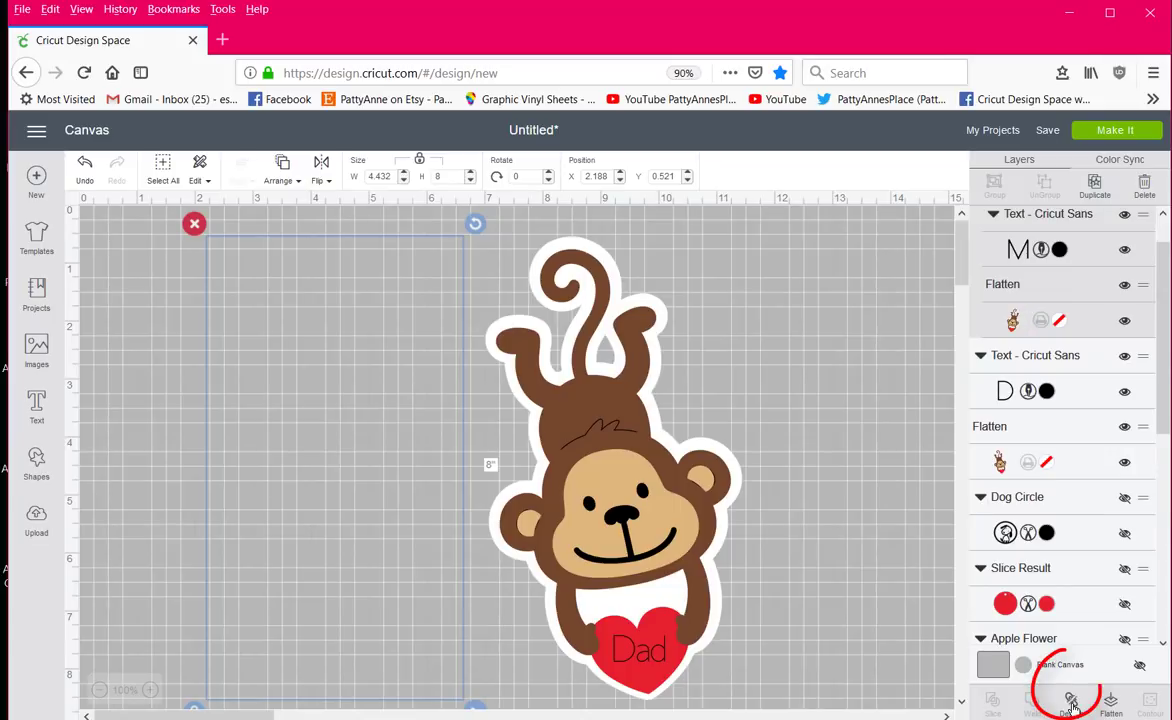
left_click(851, 591)
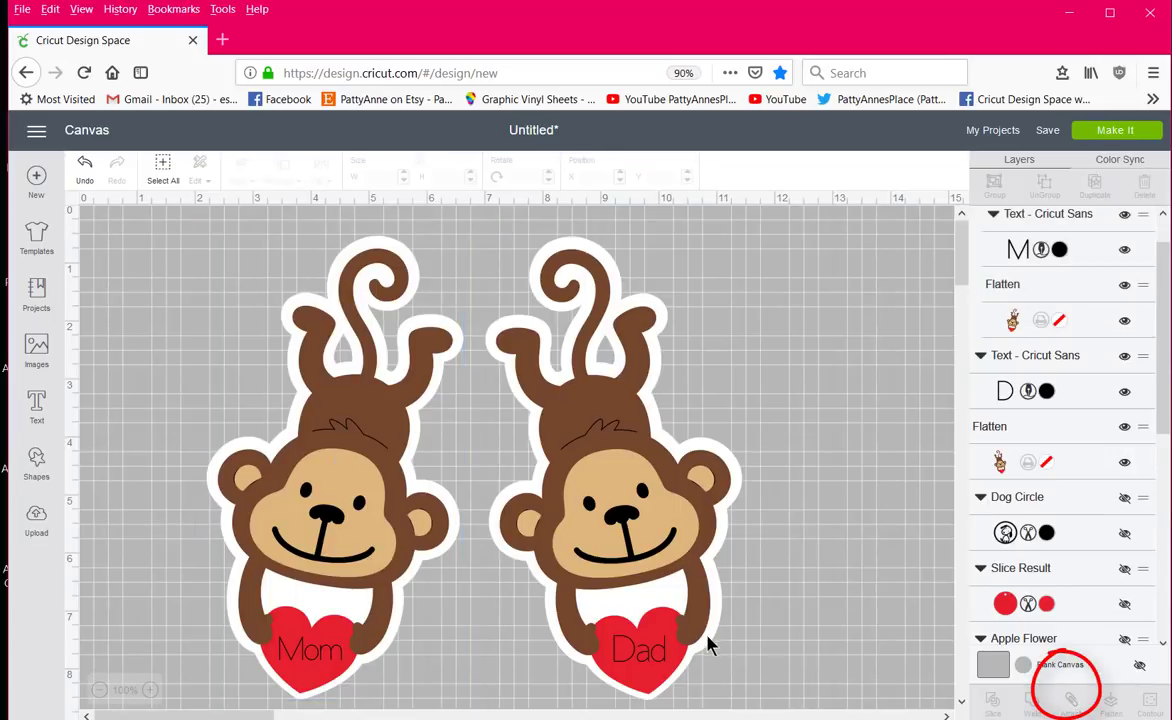
Attach the "Dad" text to the flipped flattened monkey, then preview the mats and return to the canvas.
left_click(647, 658)
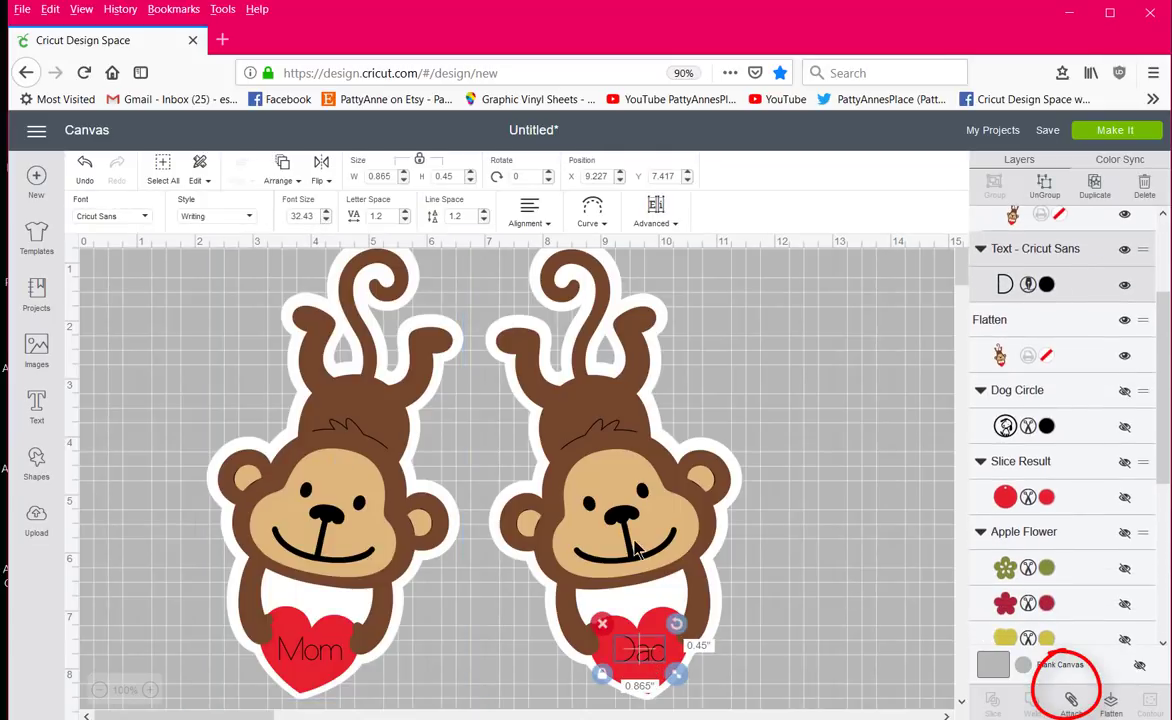
left_click(582, 497)
left_click(1072, 703)
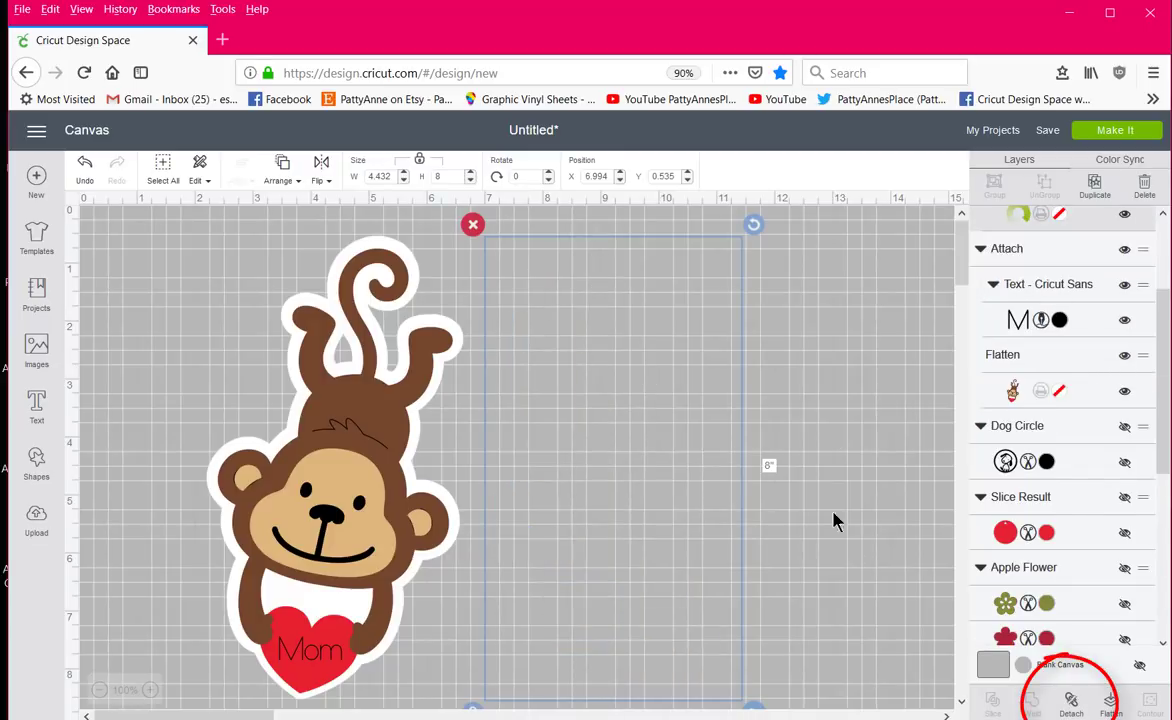
left_click(1117, 135)
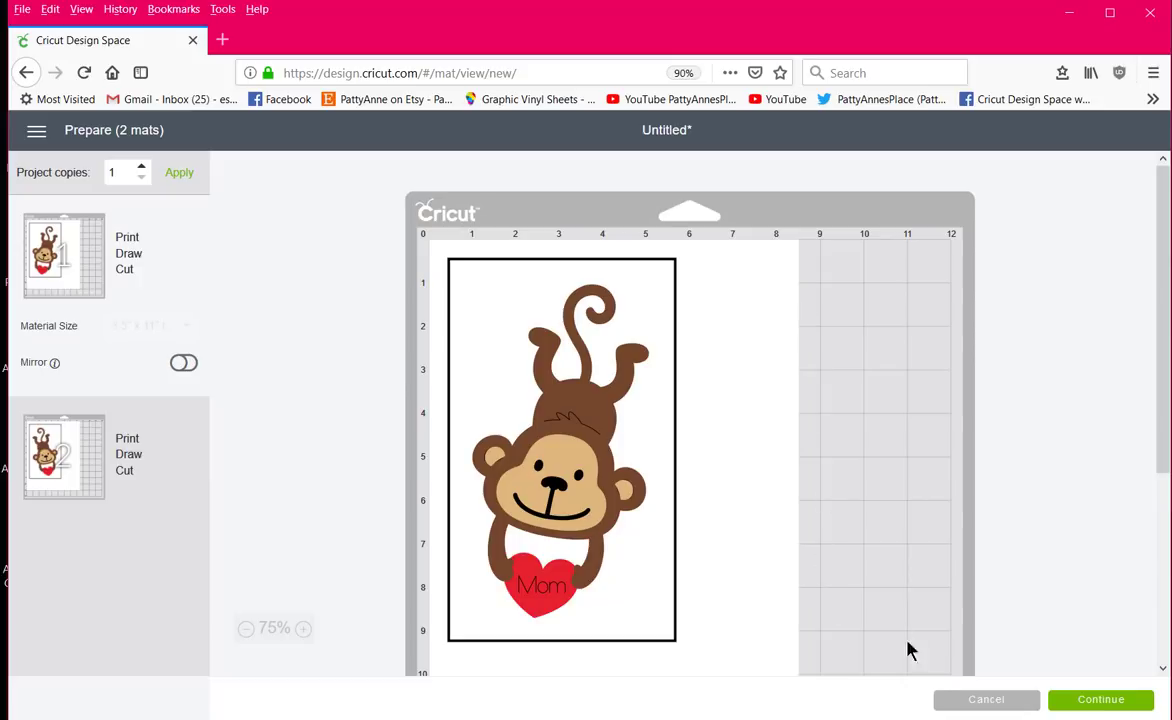
left_click(977, 703)
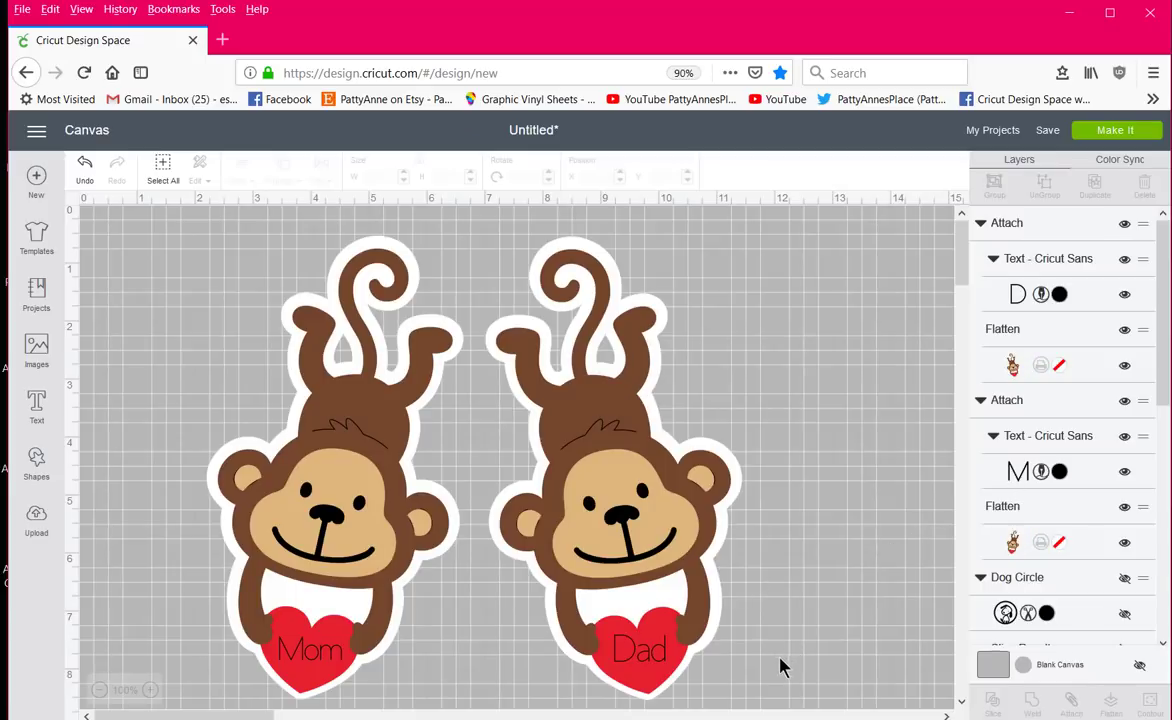
Hide both attached monkey designs from the canvas.
mouse_move(781, 665)
left_mouse_down()
mouse_move(622, 633)
mouse_move(224, 355)
mouse_move(205, 305)
left_mouse_up()
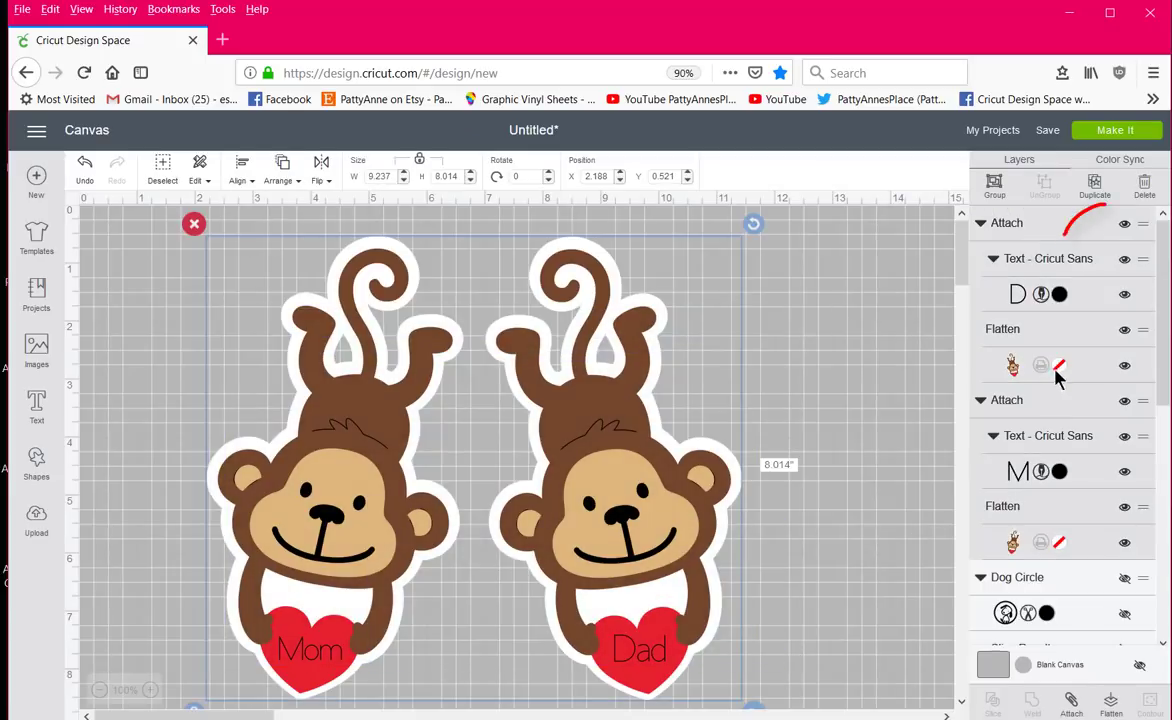
left_click(1125, 224)
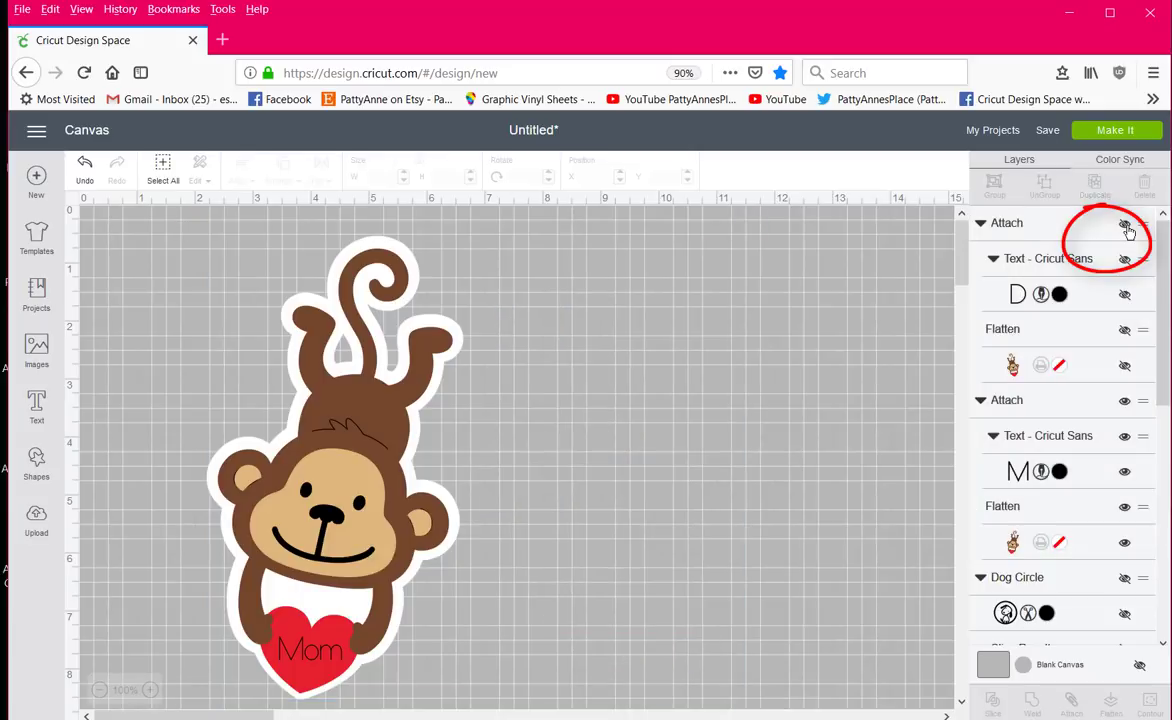
left_click(1125, 402)
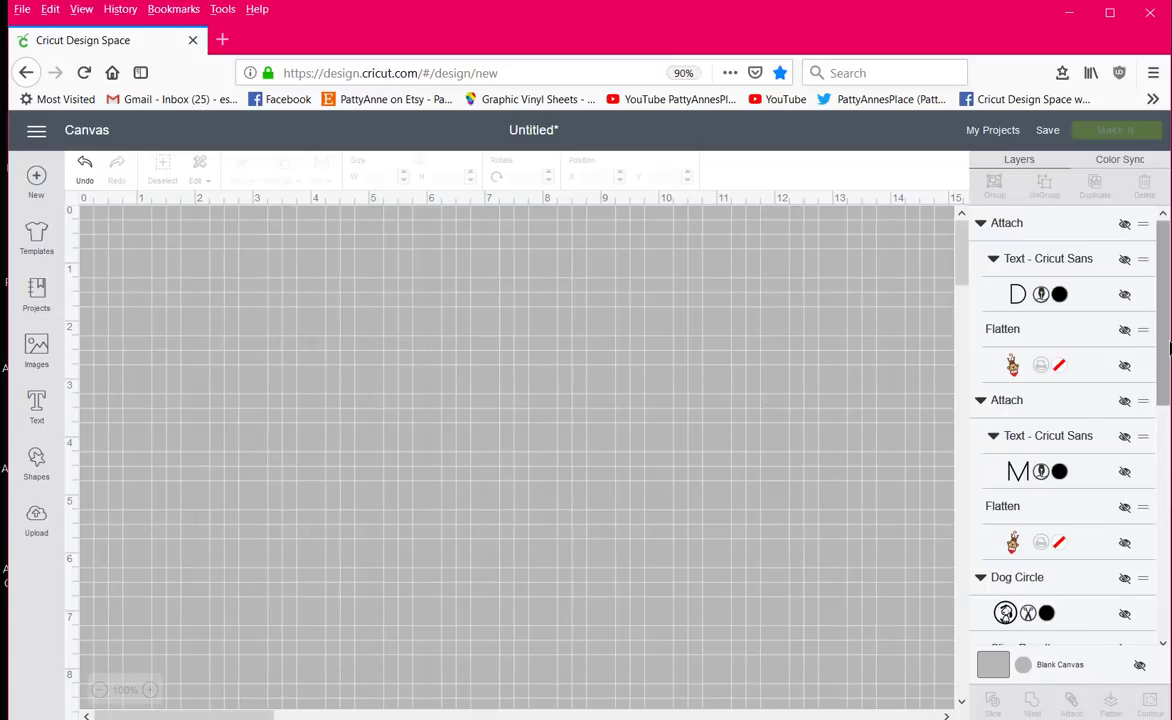
Show the hidden Apple Flower group and move it to about X 5.569, Y 1.028.
left_click_drag(1163, 353, 1167, 493)
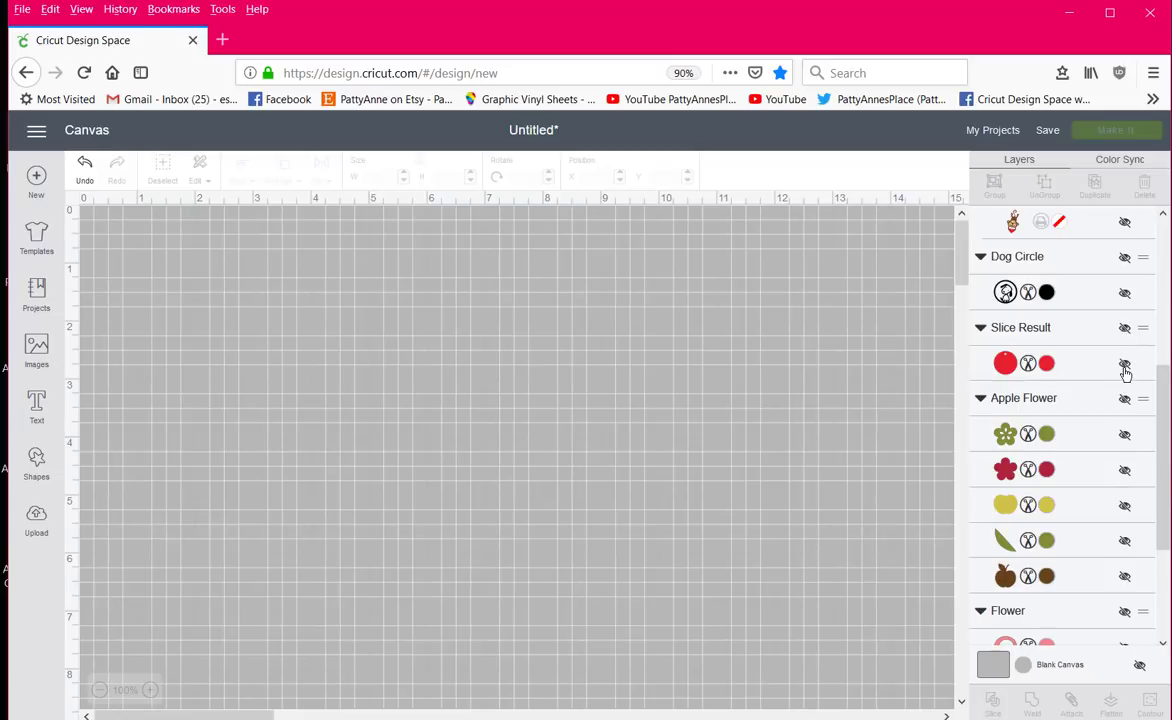
left_click(1124, 399)
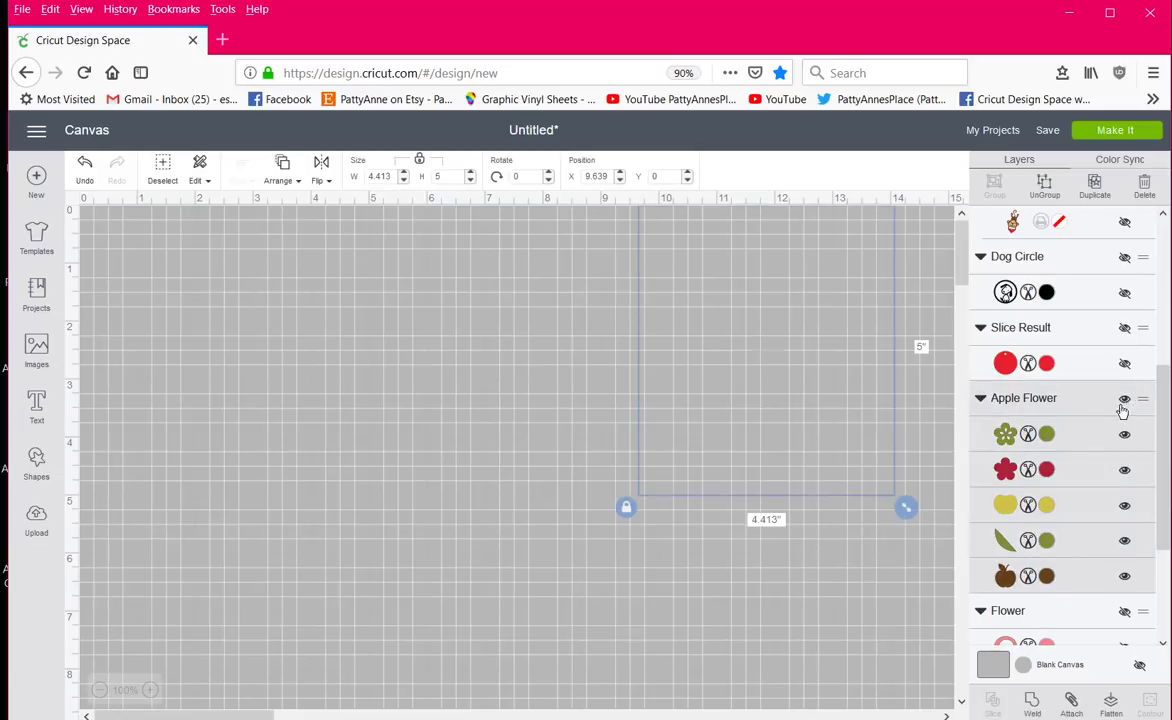
left_click_drag(815, 377, 590, 420)
left_click(781, 405)
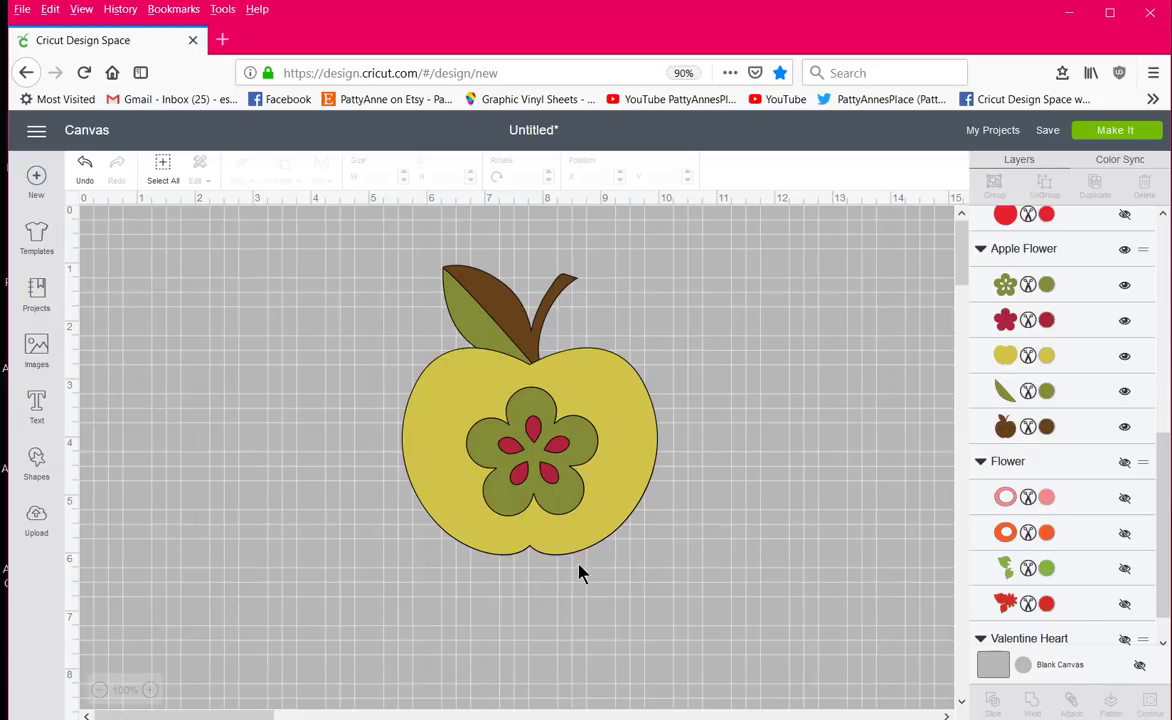
Move the Apple Flower group to about X 5.069, Y 1.028 and ungroup it into separate layers.
left_click(553, 503)
left_click(727, 466)
left_click(555, 460)
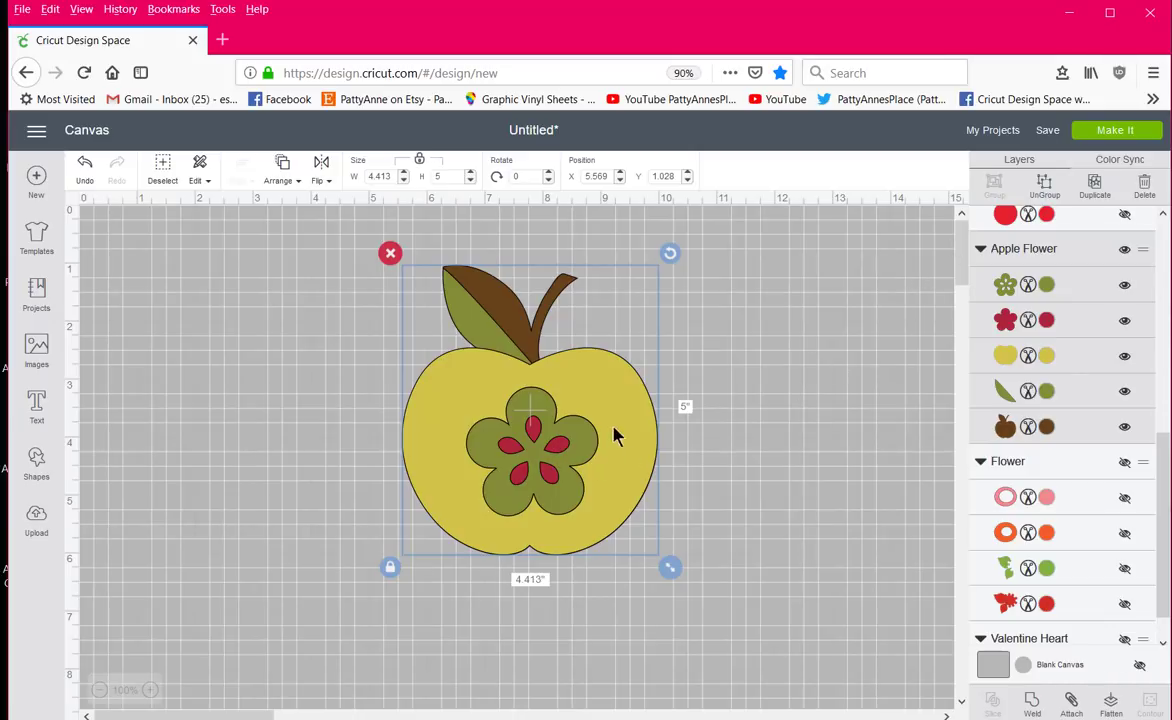
mouse_move(586, 453)
left_mouse_down()
mouse_move(646, 453)
mouse_move(545, 482)
mouse_move(563, 459)
left_mouse_up()
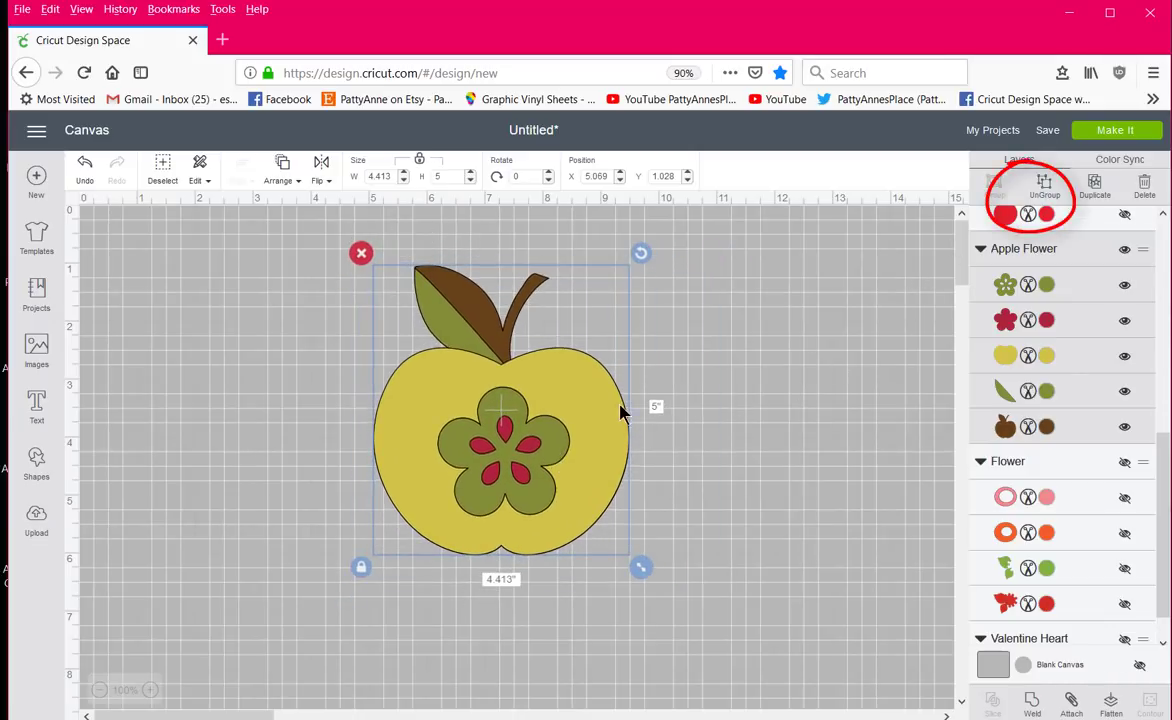
left_click(1046, 186)
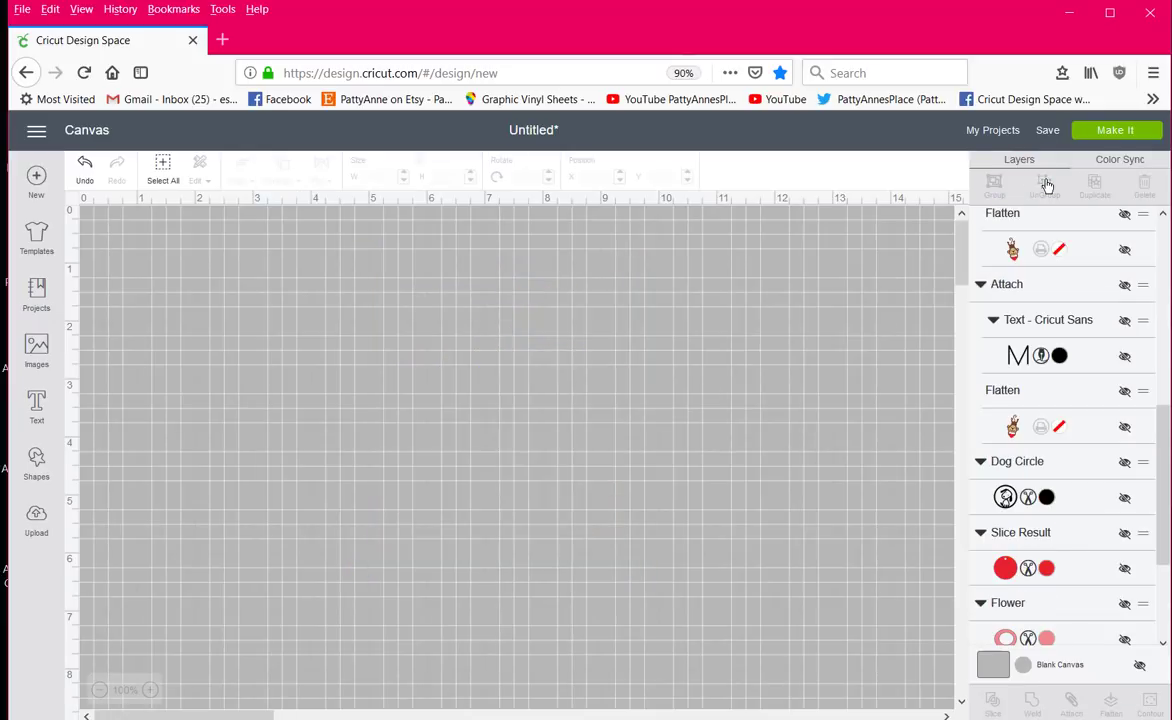
Use Contour on the green flower layer to hide all five seed-shaped cutouts.
left_click(545, 450)
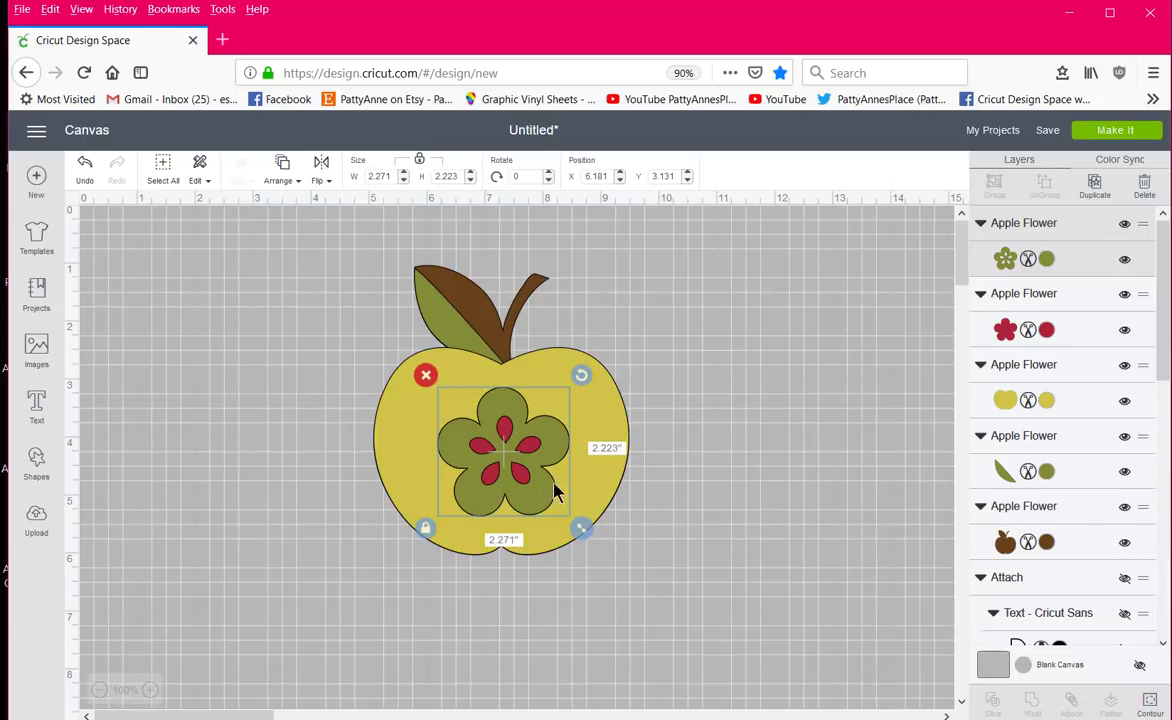
left_click(1150, 703)
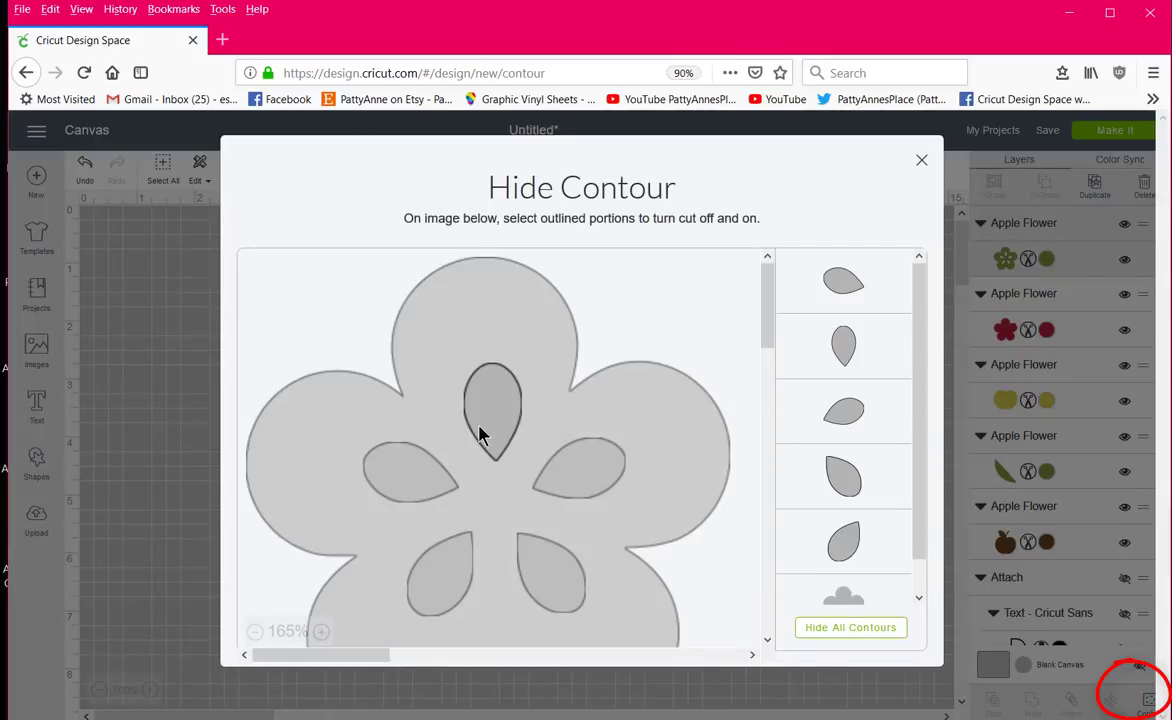
left_click(482, 431)
left_click(420, 489)
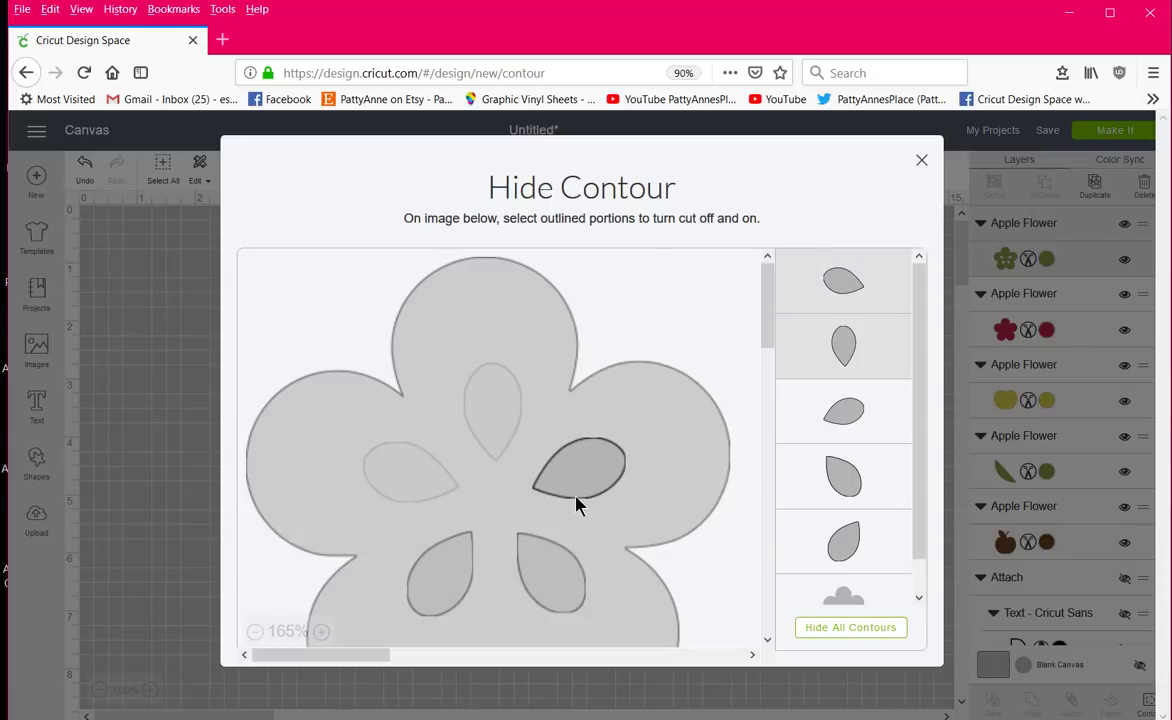
left_click(575, 500)
left_click(555, 589)
left_click(450, 581)
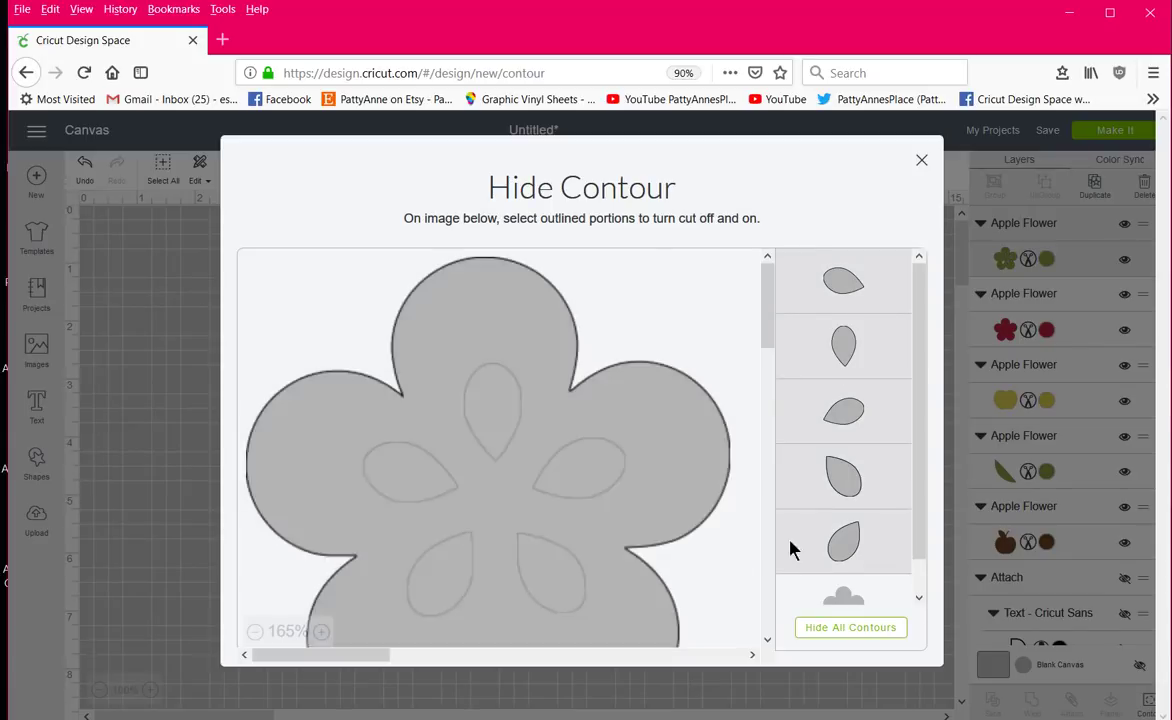
left_click(921, 160)
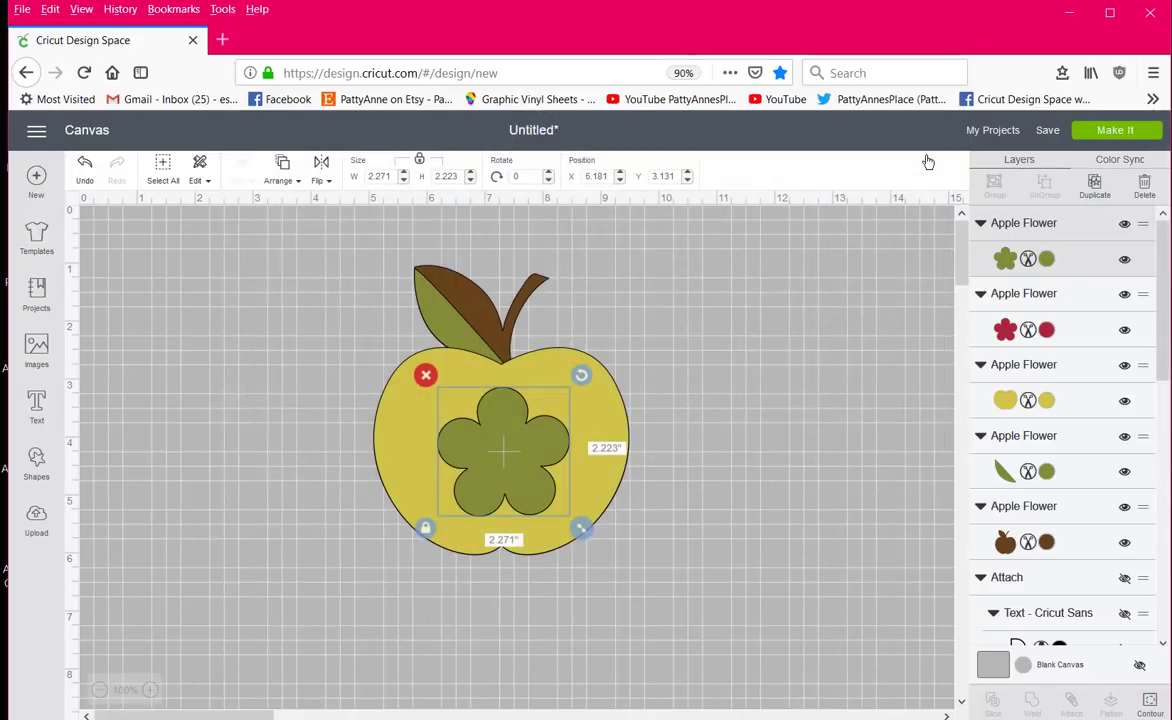
left_click(866, 397)
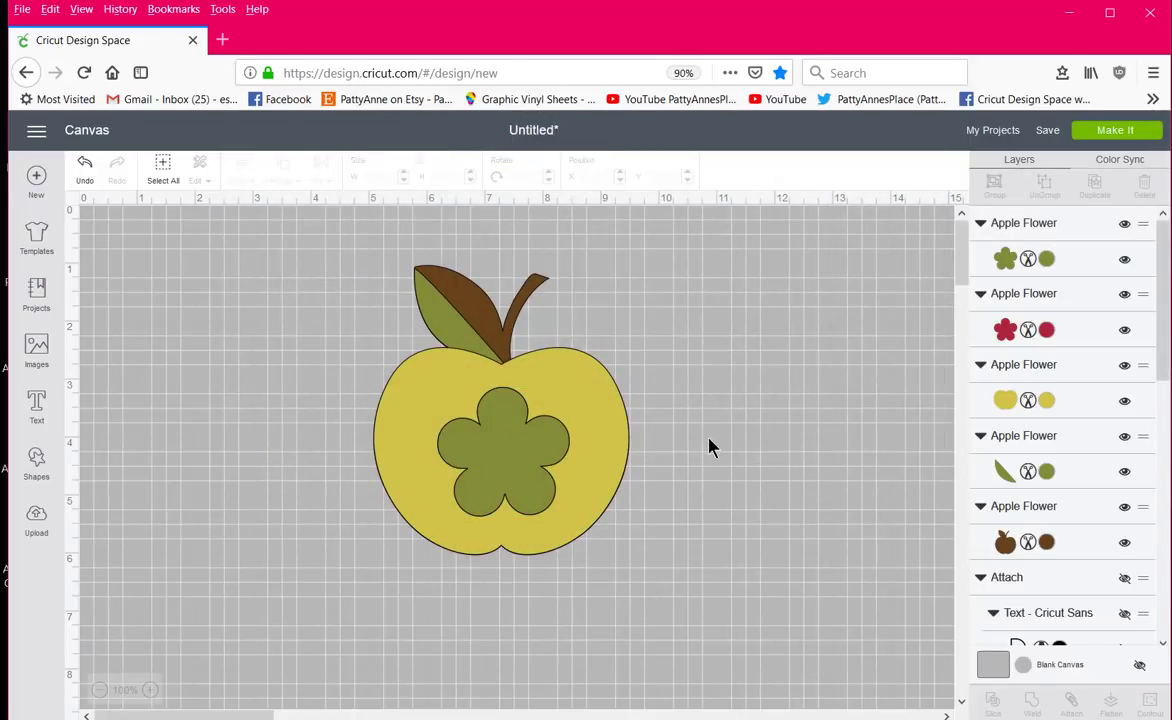
Unlock the green flower's proportions, stretch it to about 3.146 x 2.528 inches, and move it below the apple.
left_click(508, 490)
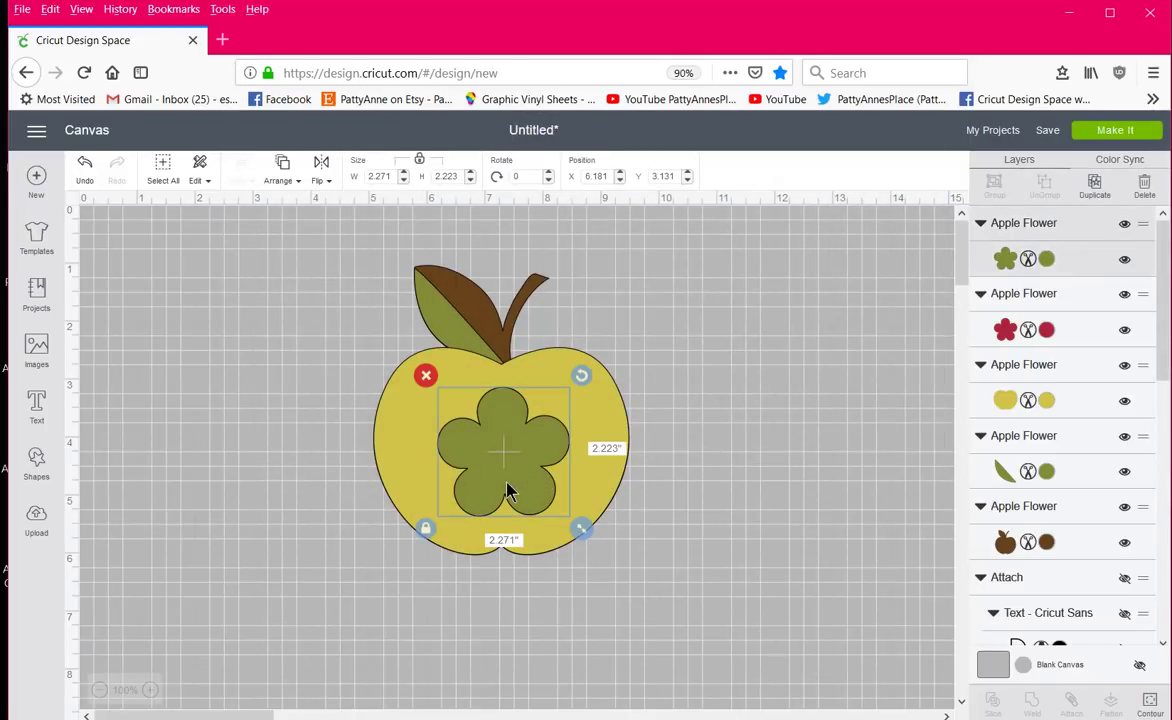
left_click(425, 527)
left_click_drag(581, 528, 631, 545)
left_click_drag(515, 473, 466, 633)
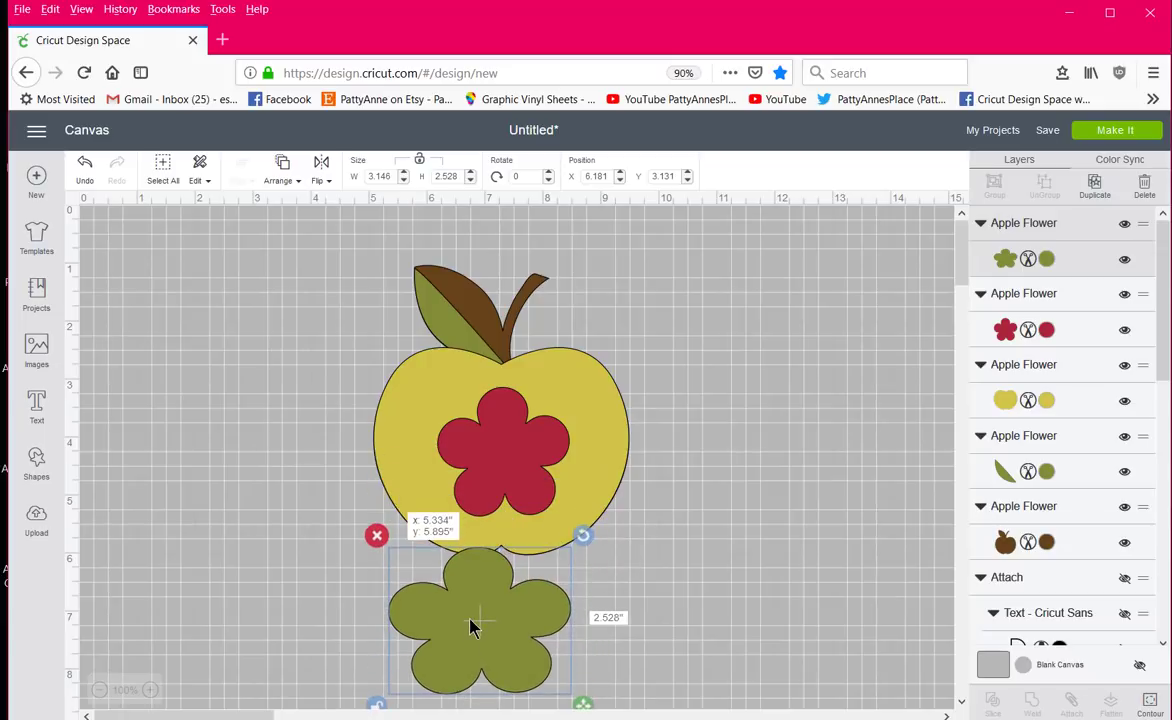
Hide the red flower layer and place the green flower on the apple at about X 5.737, Y 2.909.
left_click(503, 463)
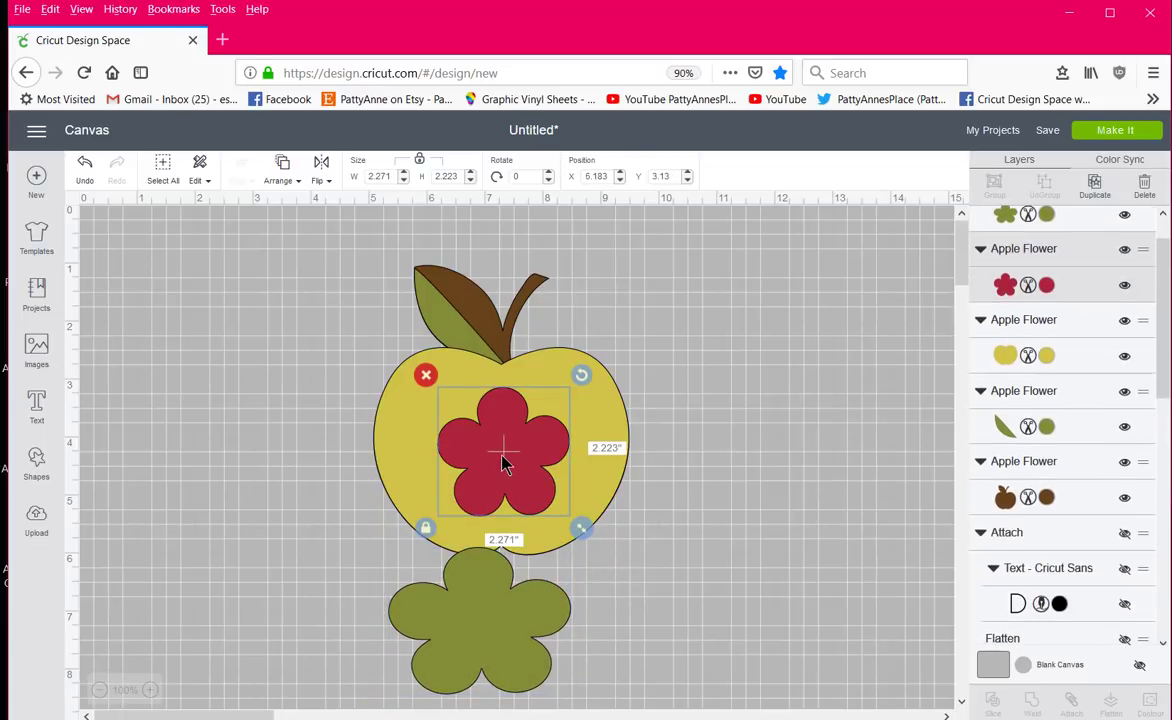
left_click(1124, 252)
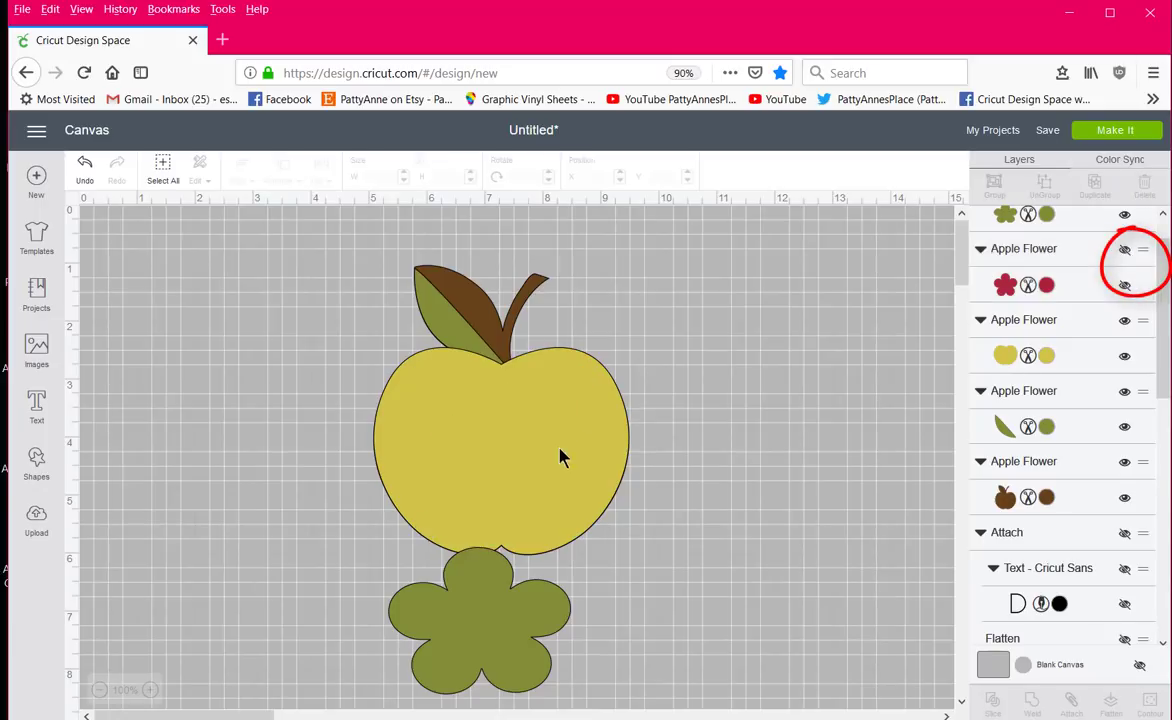
left_click_drag(455, 563, 481, 405)
left_click(818, 501)
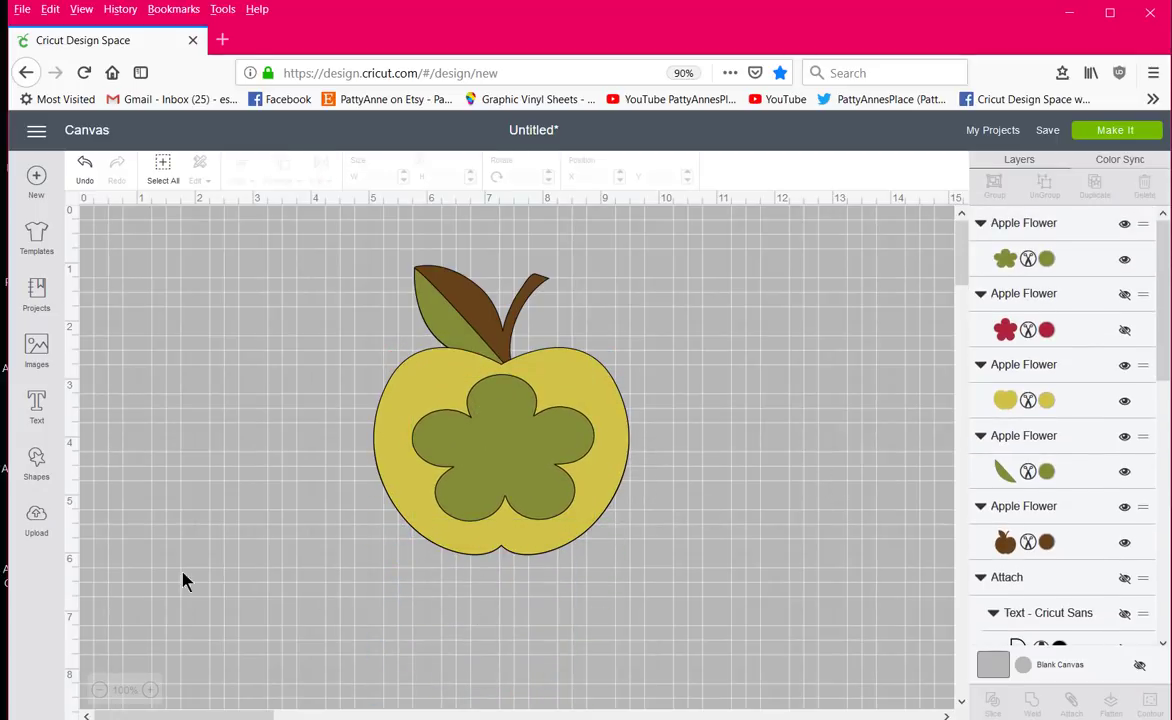
Add the teacher's title and surname as a text object in Cricut Sans with the Writing style.
left_click(38, 407)
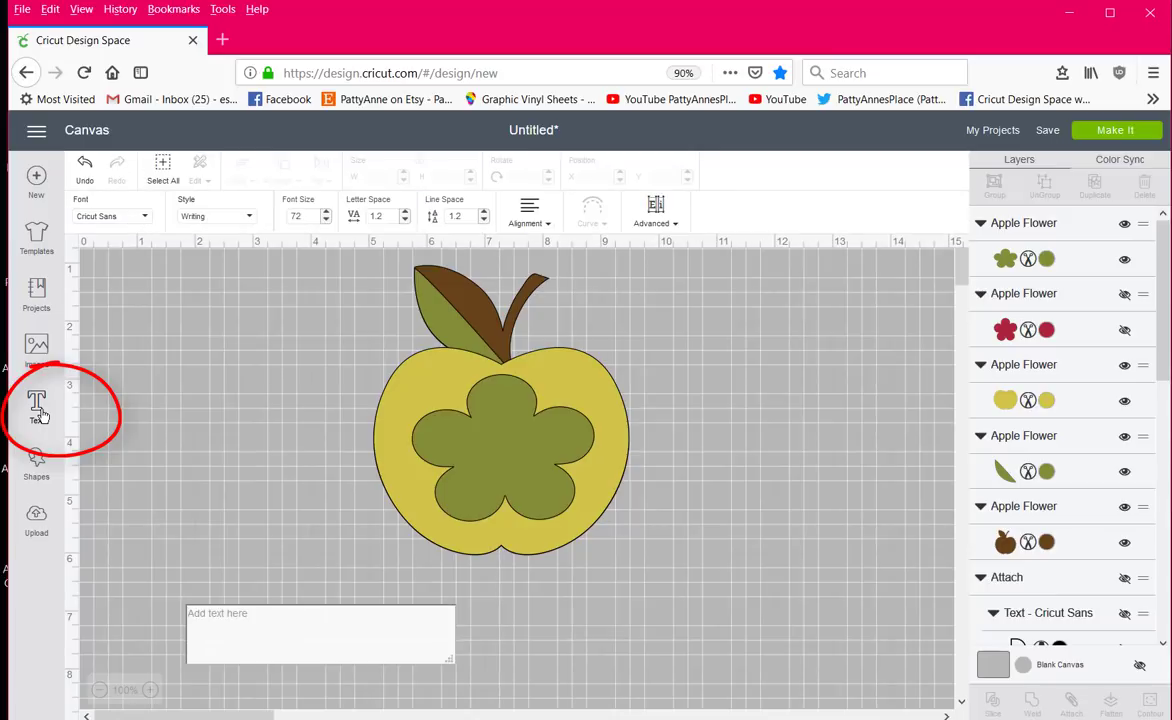
left_click(249, 217)
left_click(249, 221)
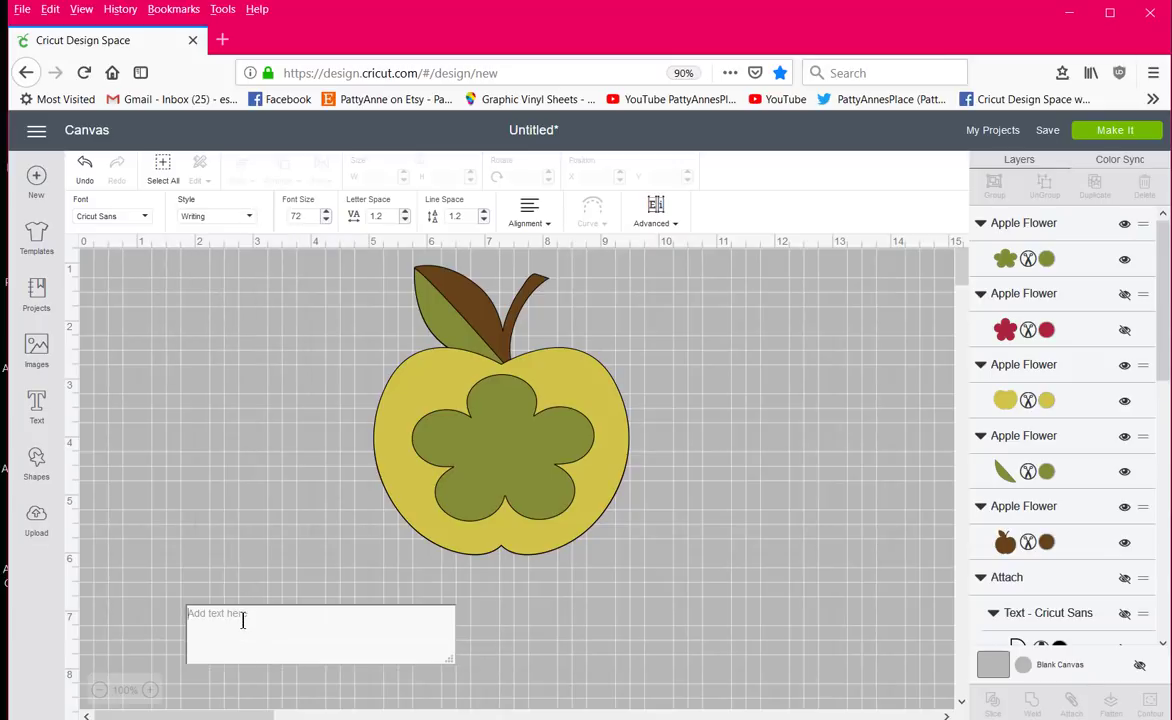
type("Mr")
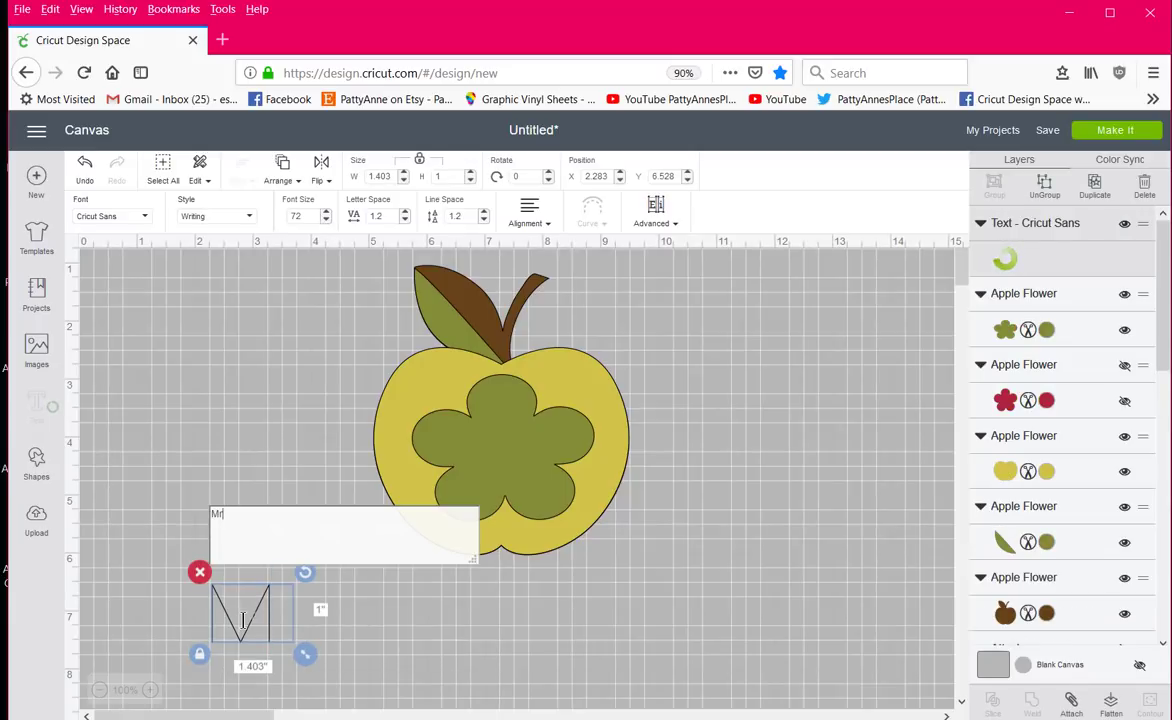
type("s. Carus")
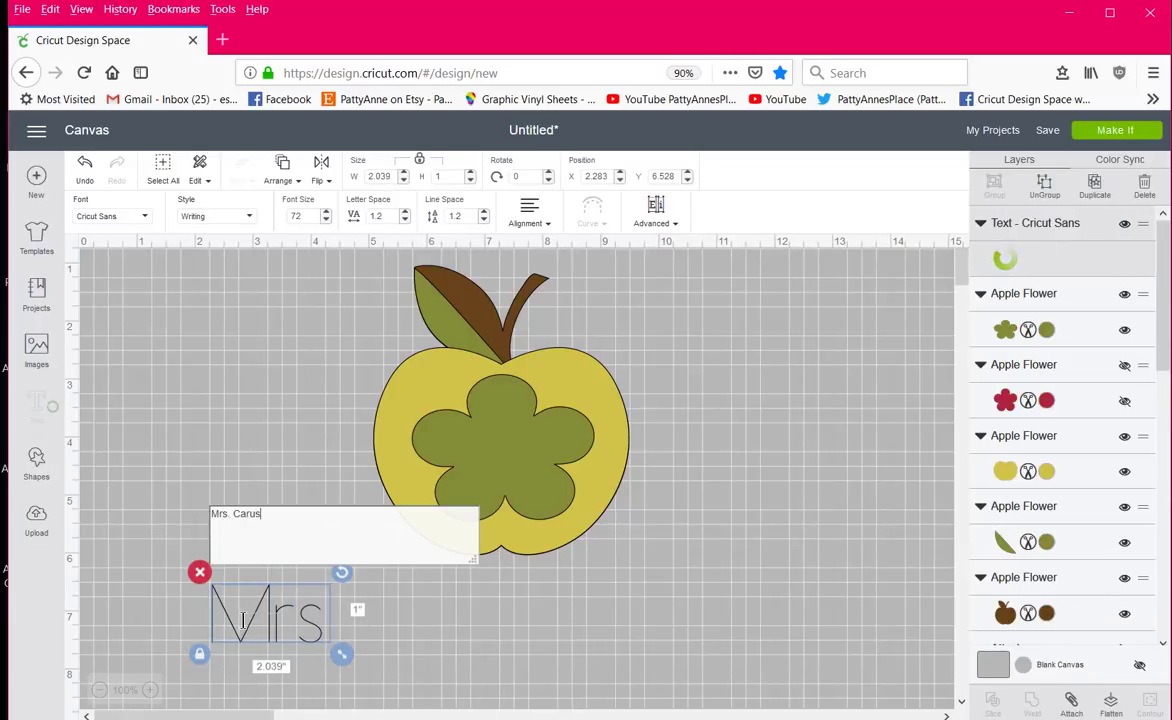
type("o")
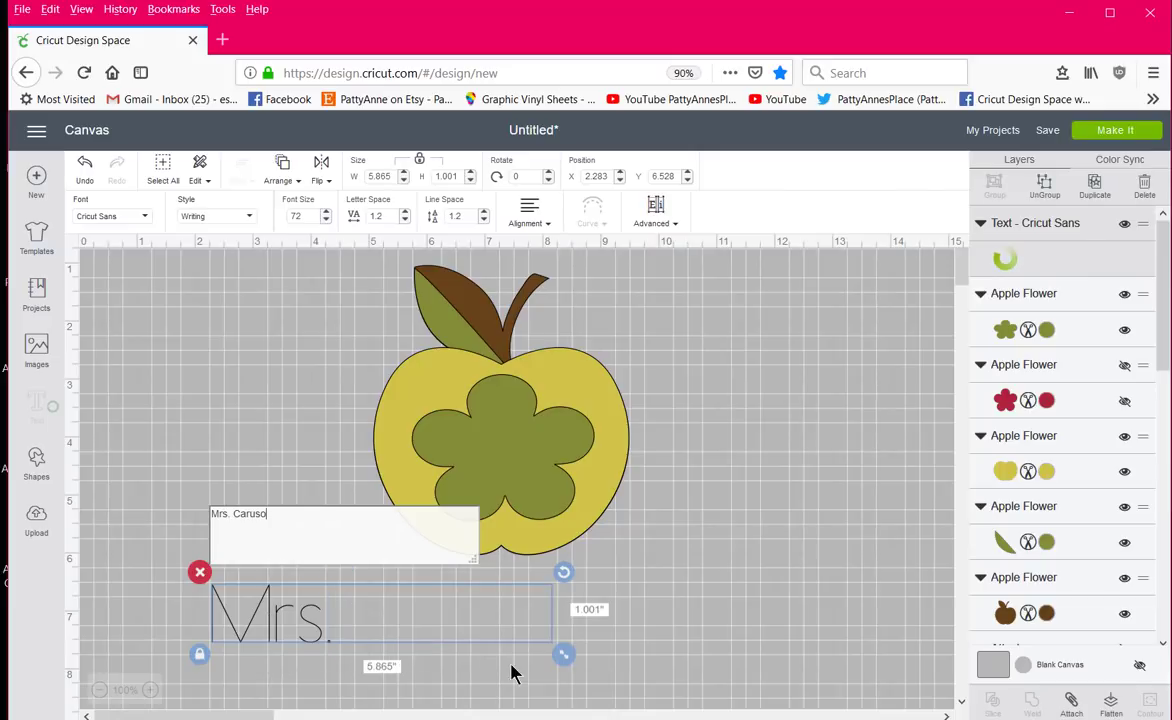
Shrink the name text to about 2.74 x 0.468 inches and place it across the green flower at about X 5.977, Y 3.75.
left_click(492, 652)
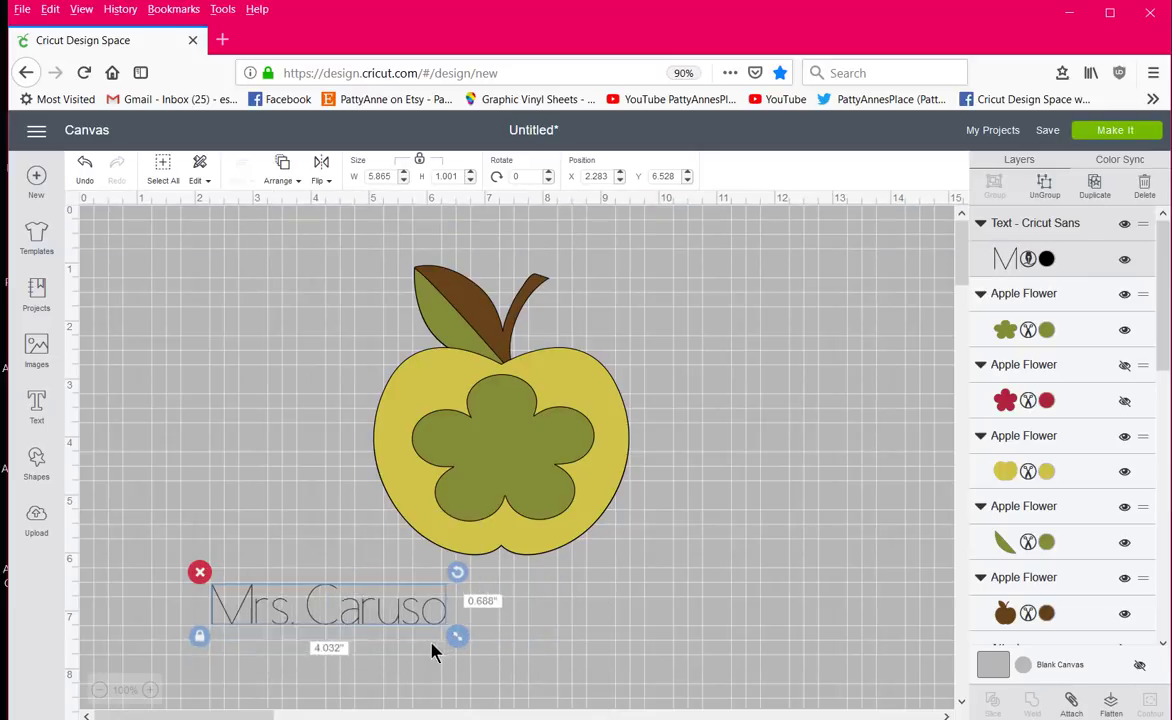
left_click_drag(432, 646, 385, 652)
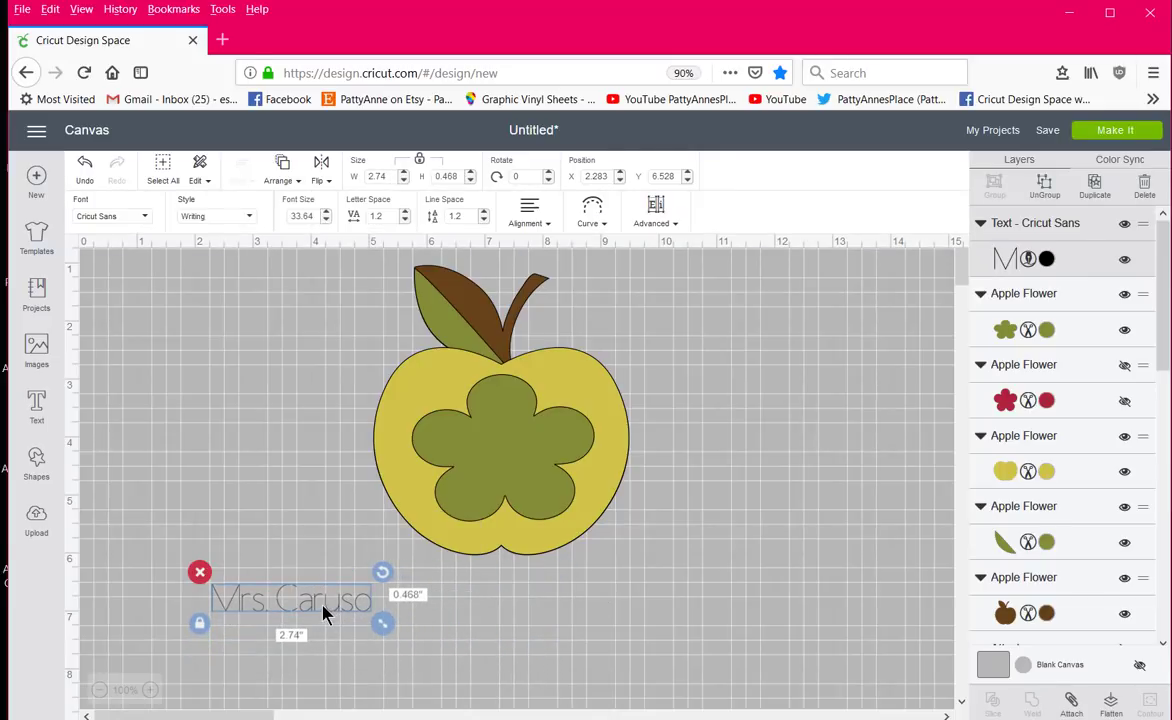
left_click_drag(322, 613, 523, 448)
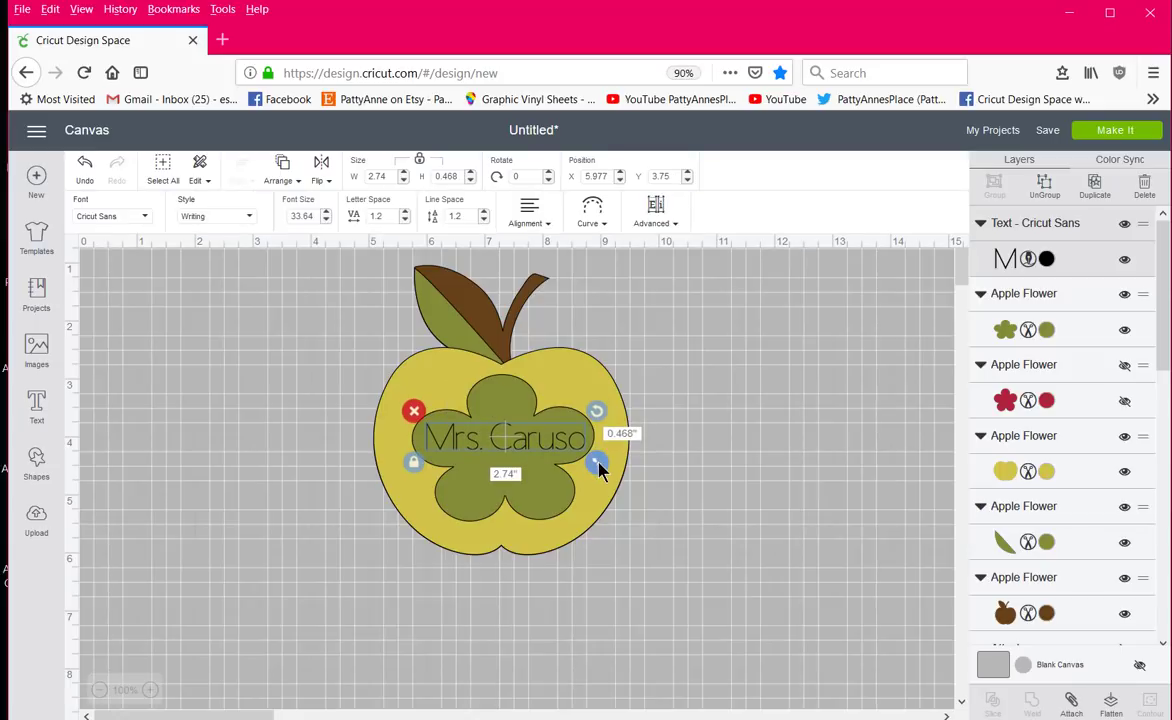
left_click(758, 510)
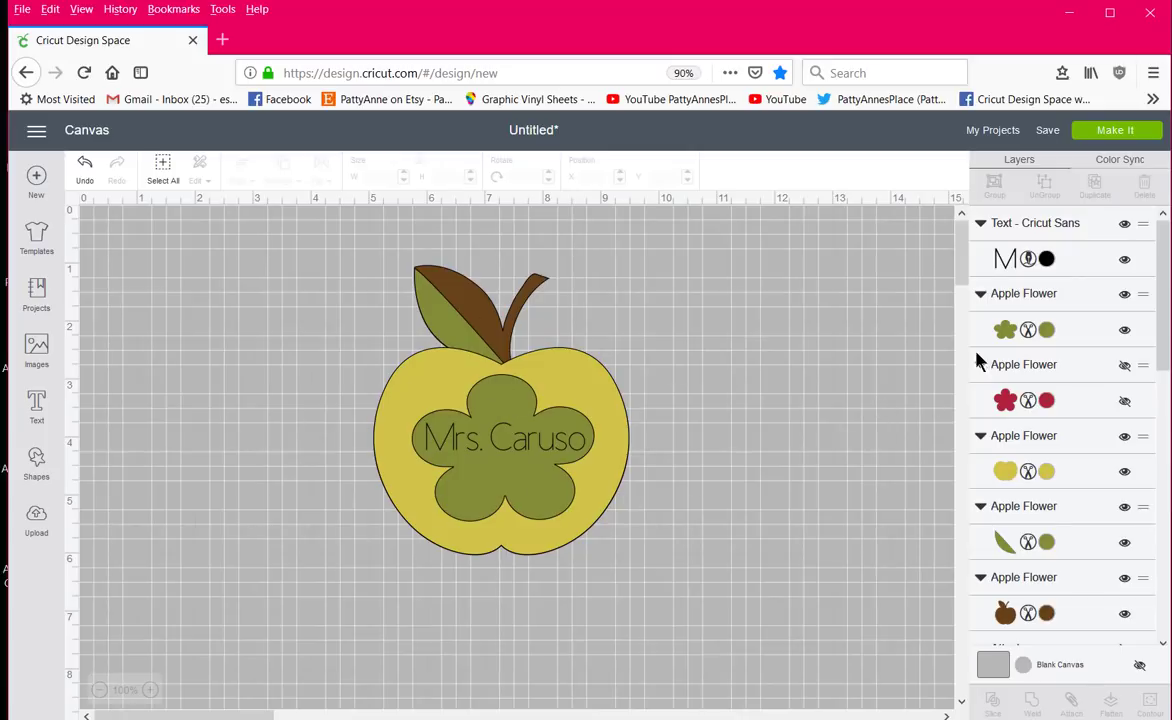
Preview the project's mats to check where the unattached name is drawn, and return to the canvas.
left_click(1113, 133)
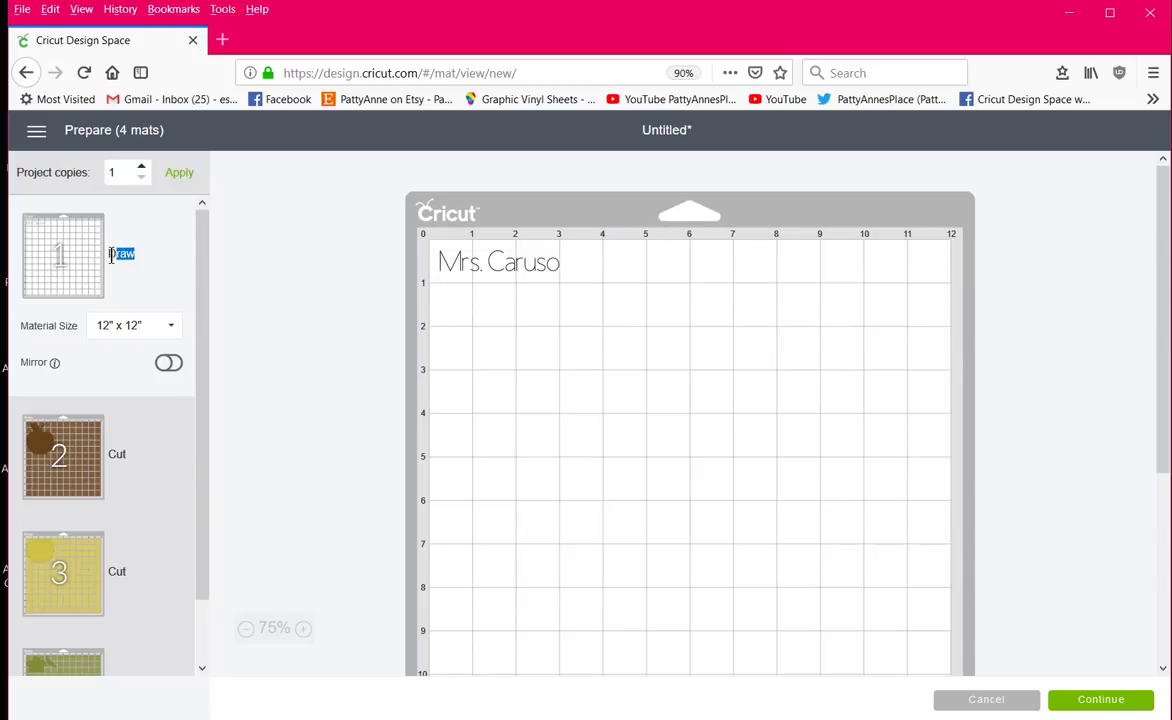
left_click_drag(112, 255, 95, 243)
left_click(165, 283)
left_click(983, 704)
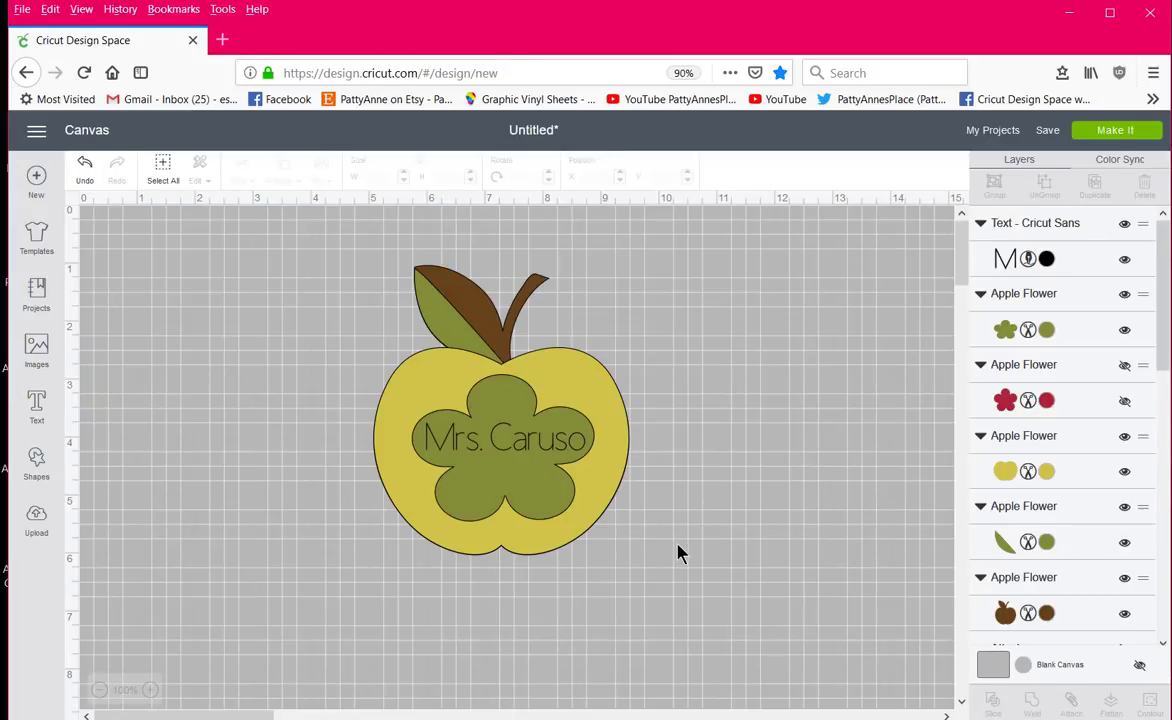
Attach the name text to the green flower layer.
left_click(516, 456)
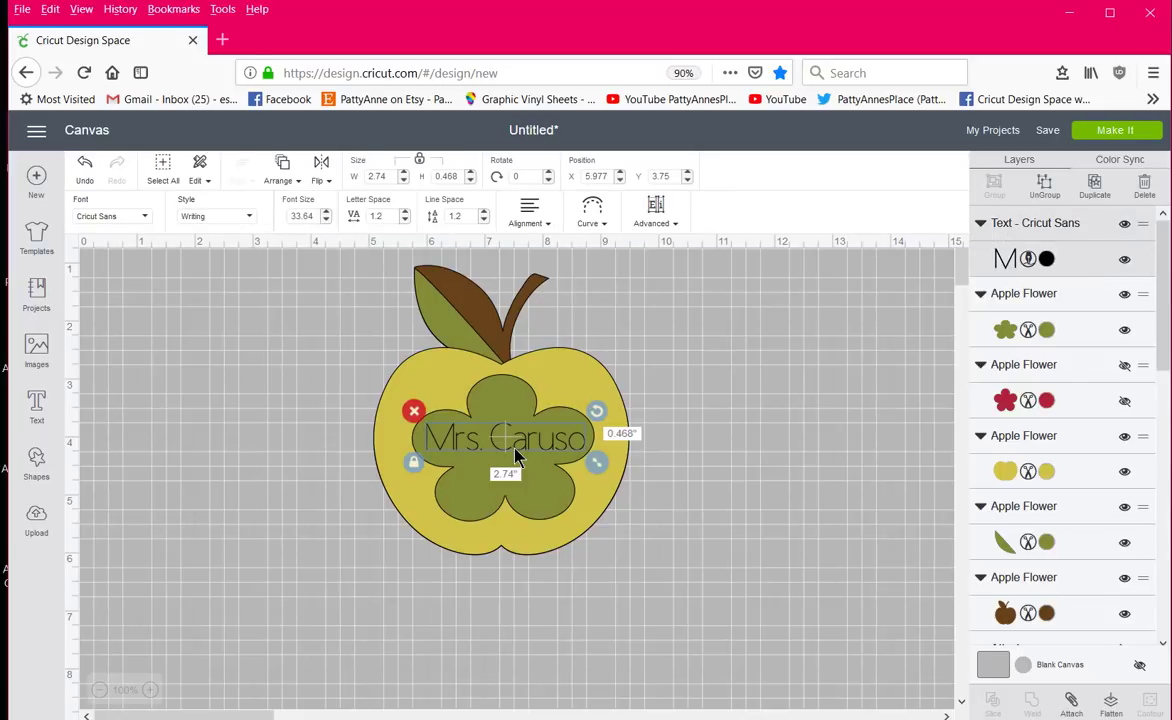
left_click(529, 498, "shift")
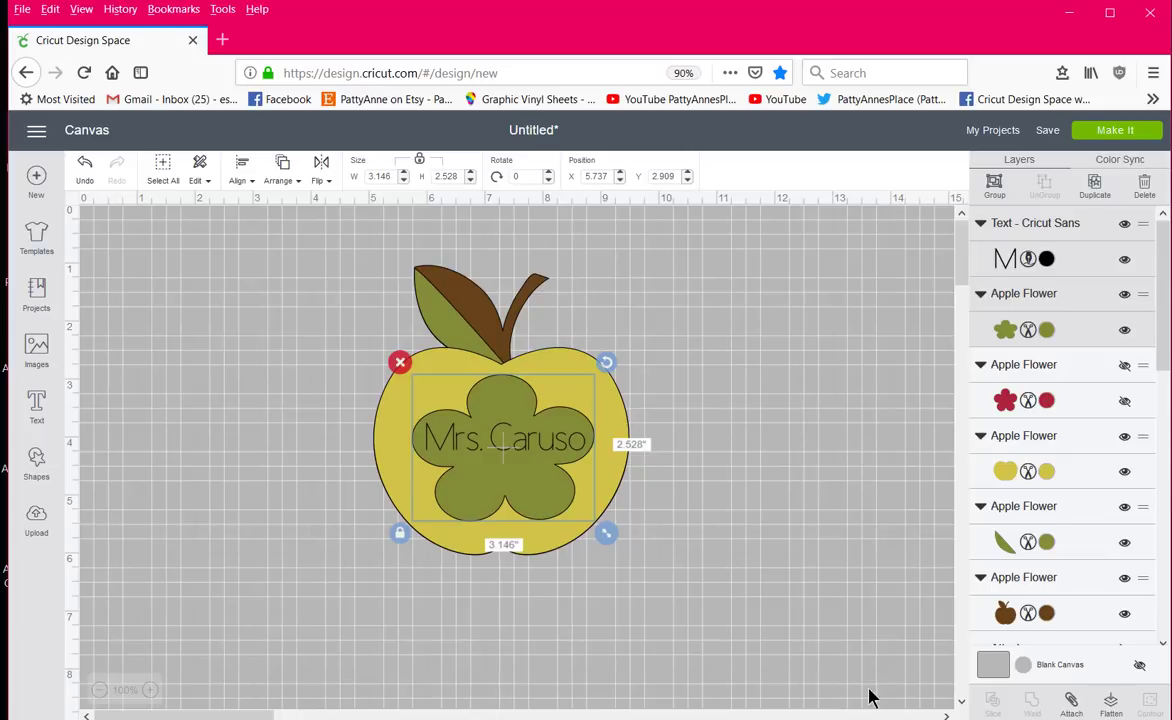
left_click(1071, 703)
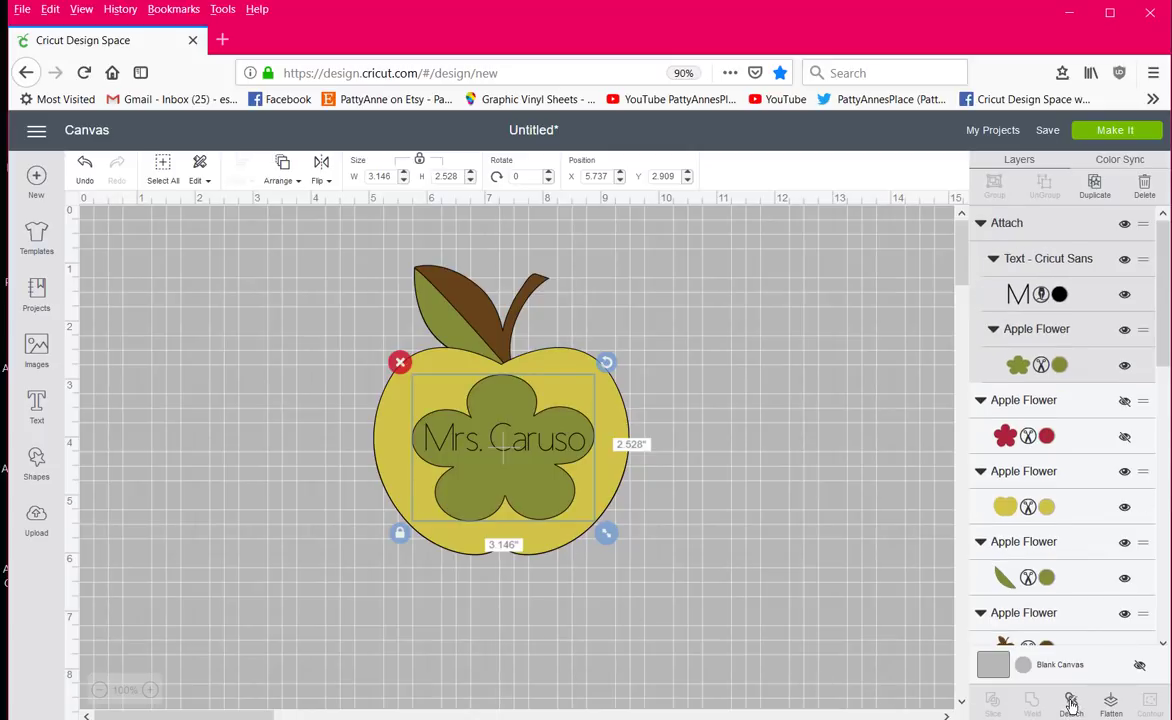
Preview the brown, yellow and green mats with the name attached, and return to the canvas.
left_click(1115, 133)
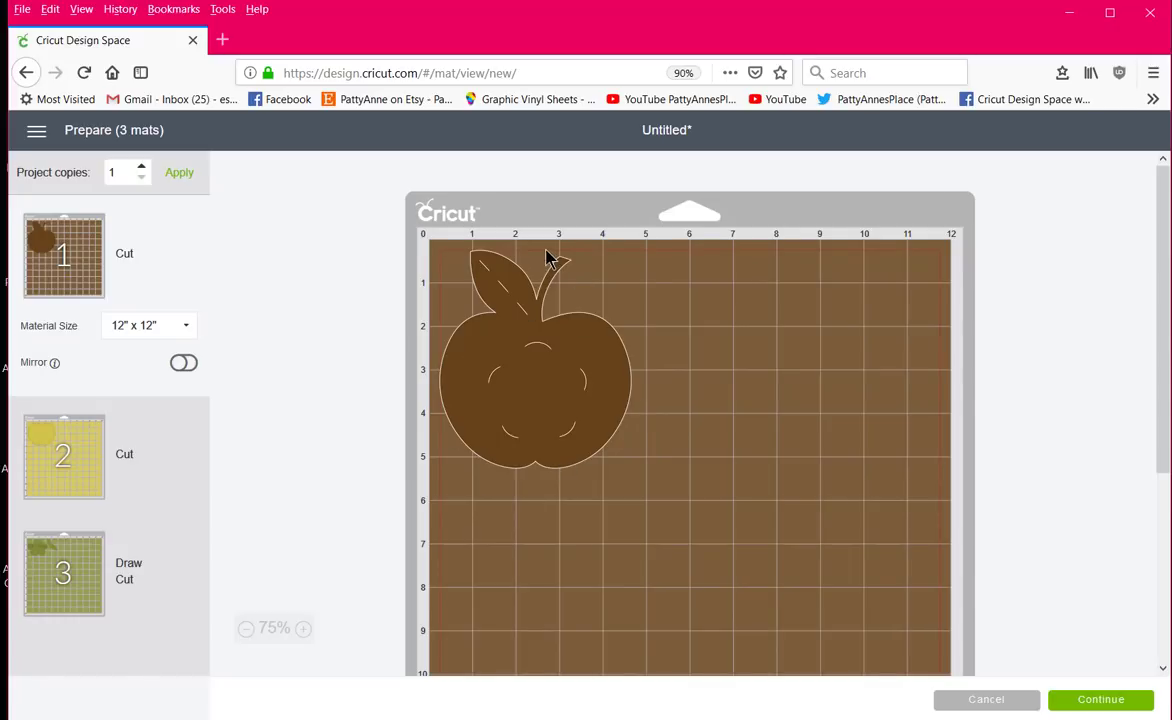
left_click(60, 450)
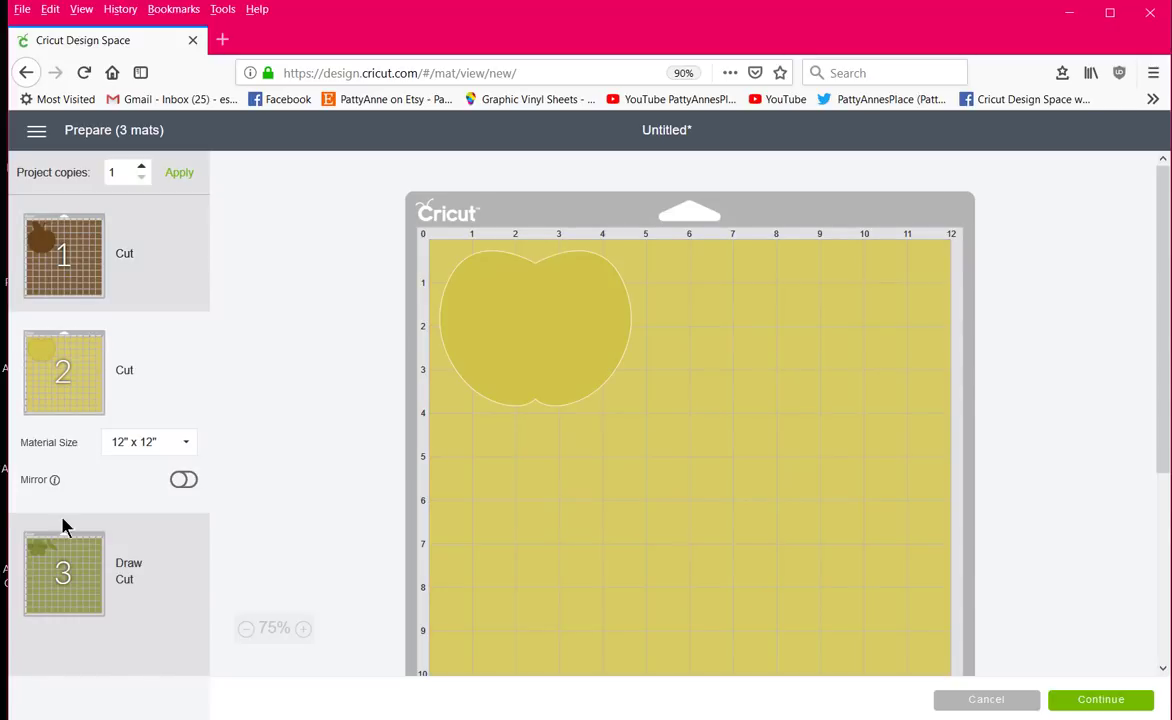
left_click(65, 566)
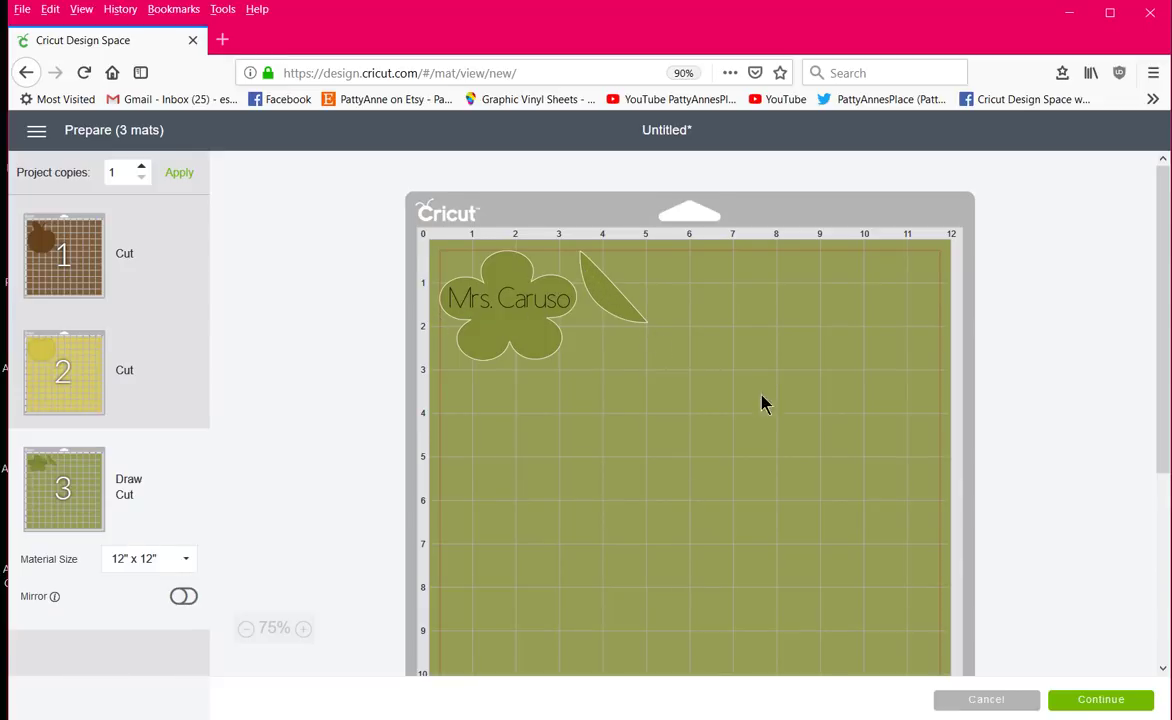
left_click(988, 703)
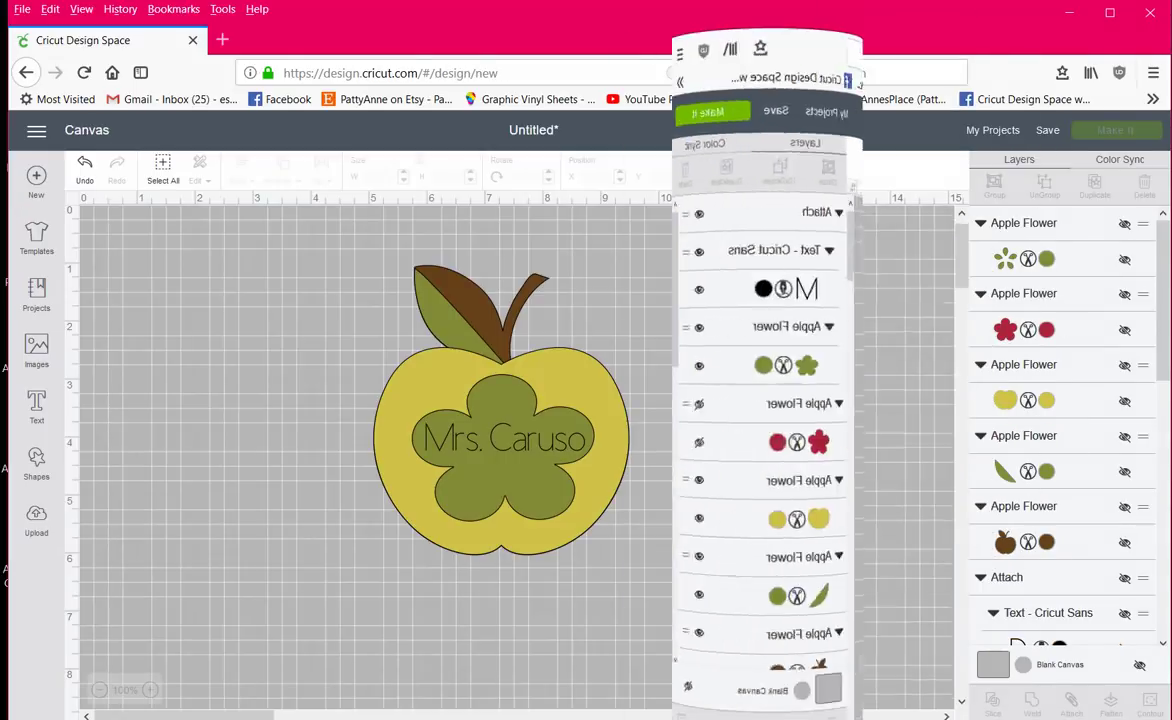
Show the hidden Flower group and move it to about X 4.918, Y 5.794.
left_click_drag(1164, 265, 1168, 537)
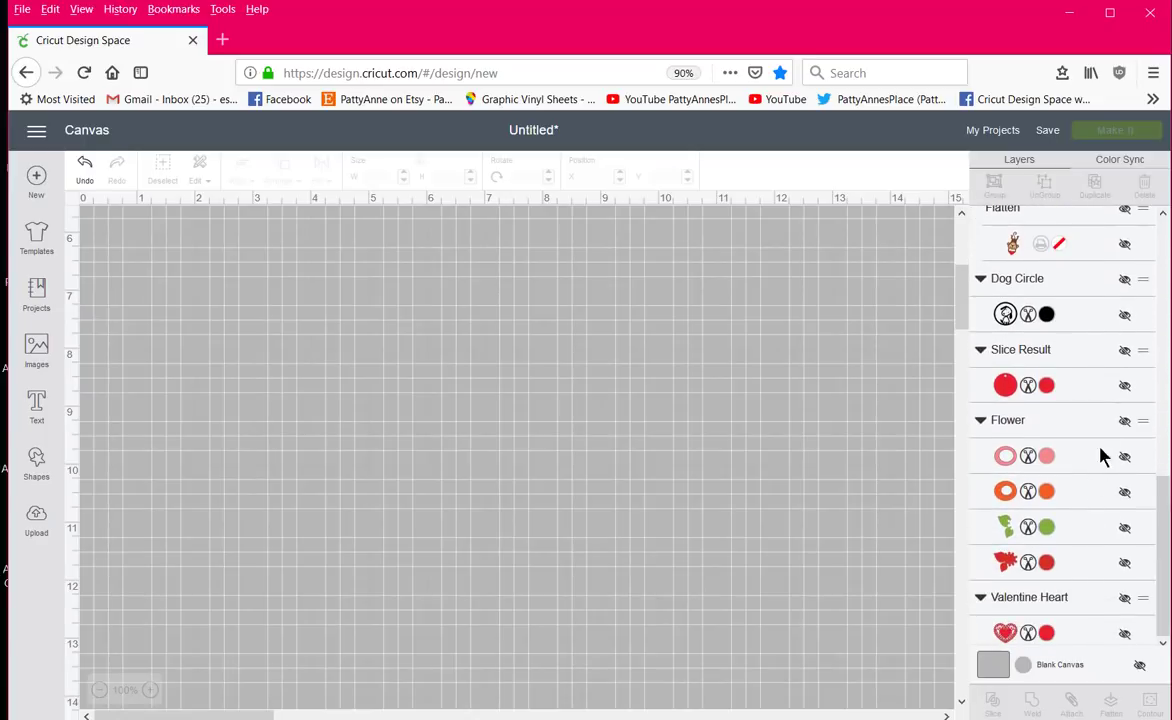
left_click(1125, 423)
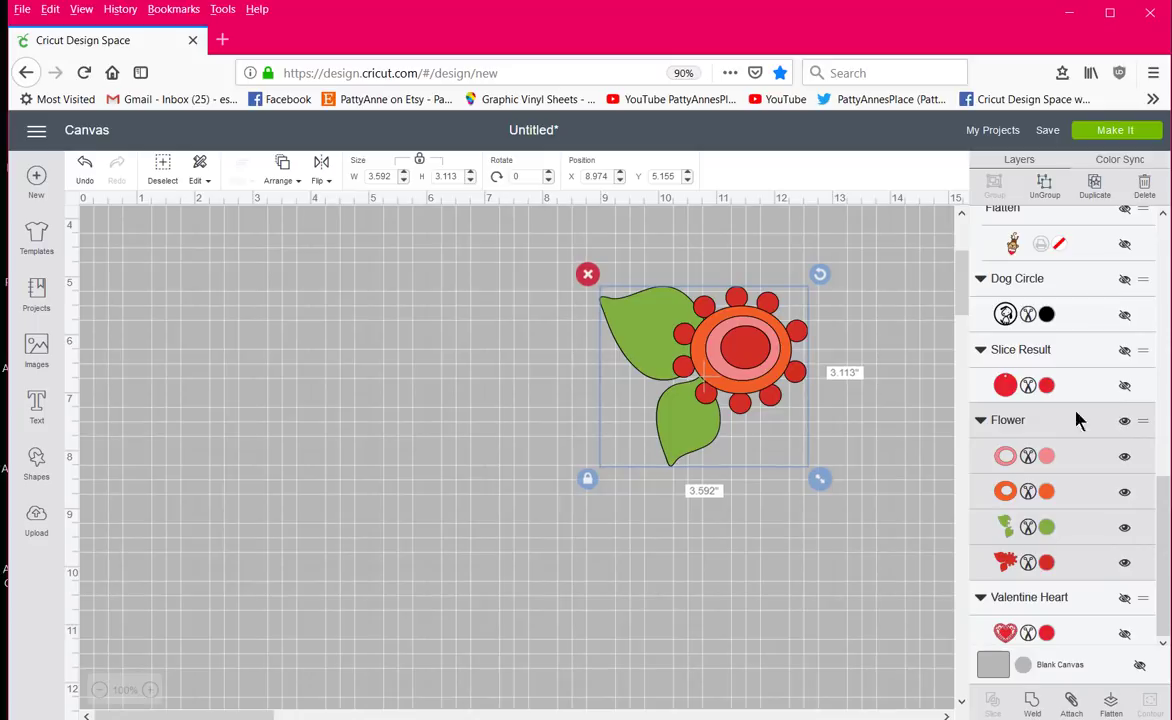
left_click_drag(697, 390, 477, 420)
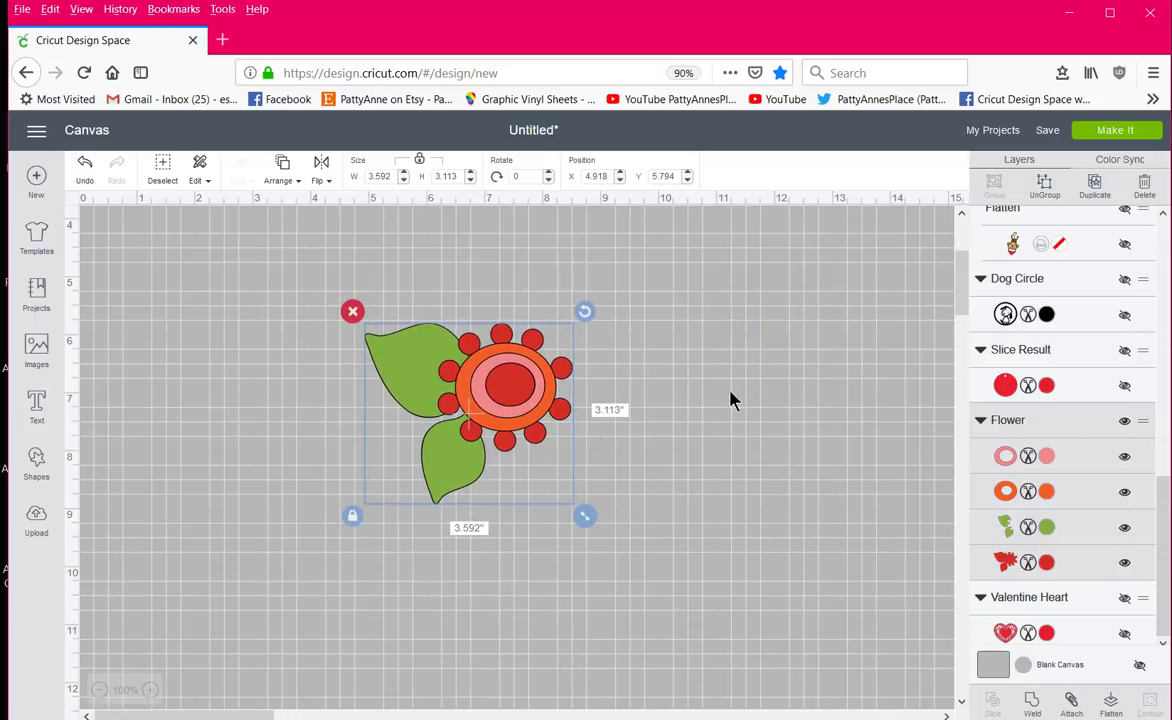
Ungroup the Flower design into separate layers and select its pink ring layer.
left_click(806, 405)
left_click_drag(636, 578, 282, 264)
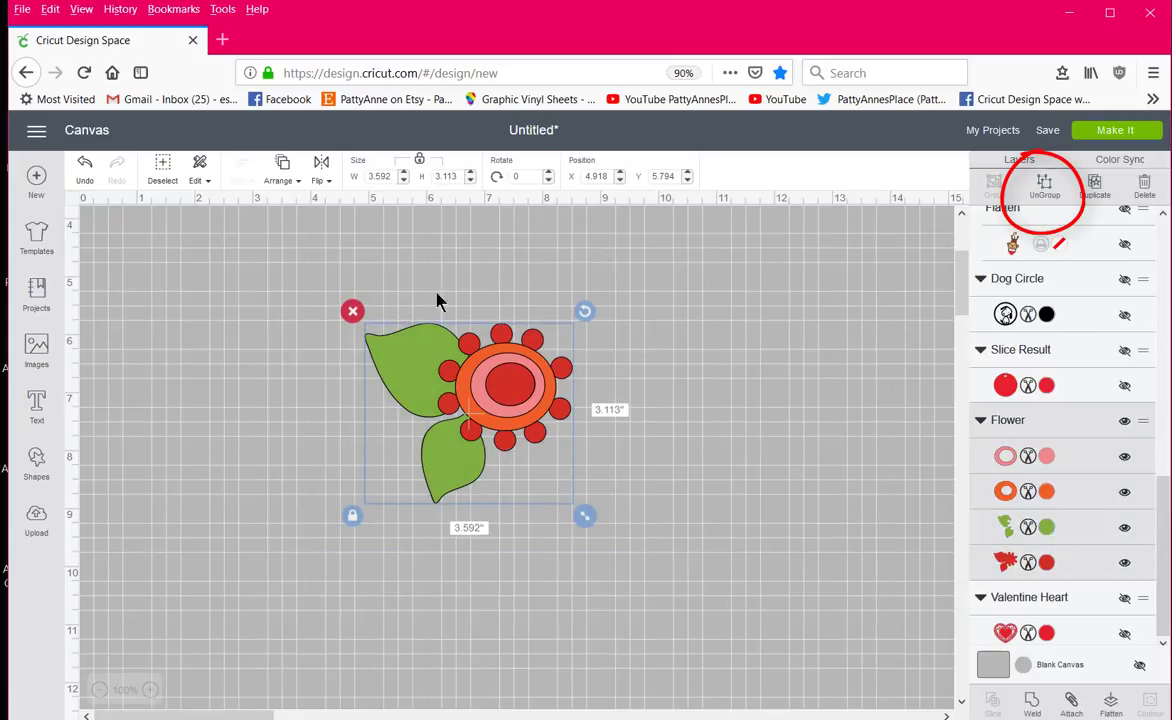
left_click(1042, 186)
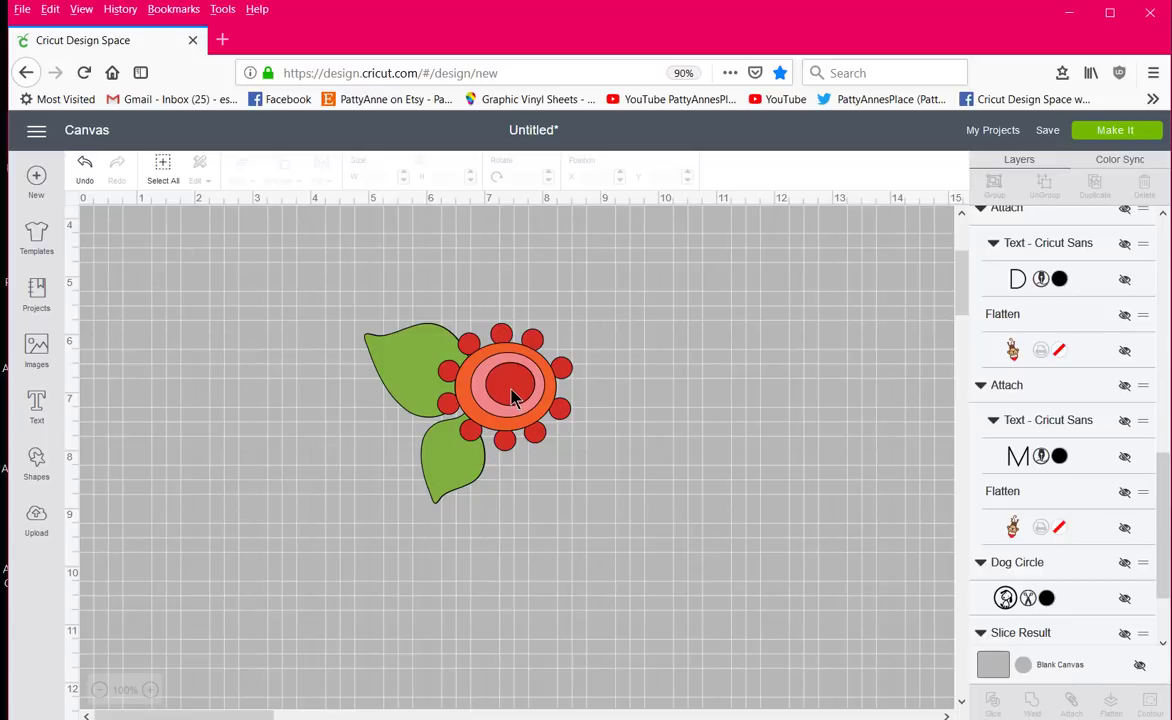
left_click(510, 397)
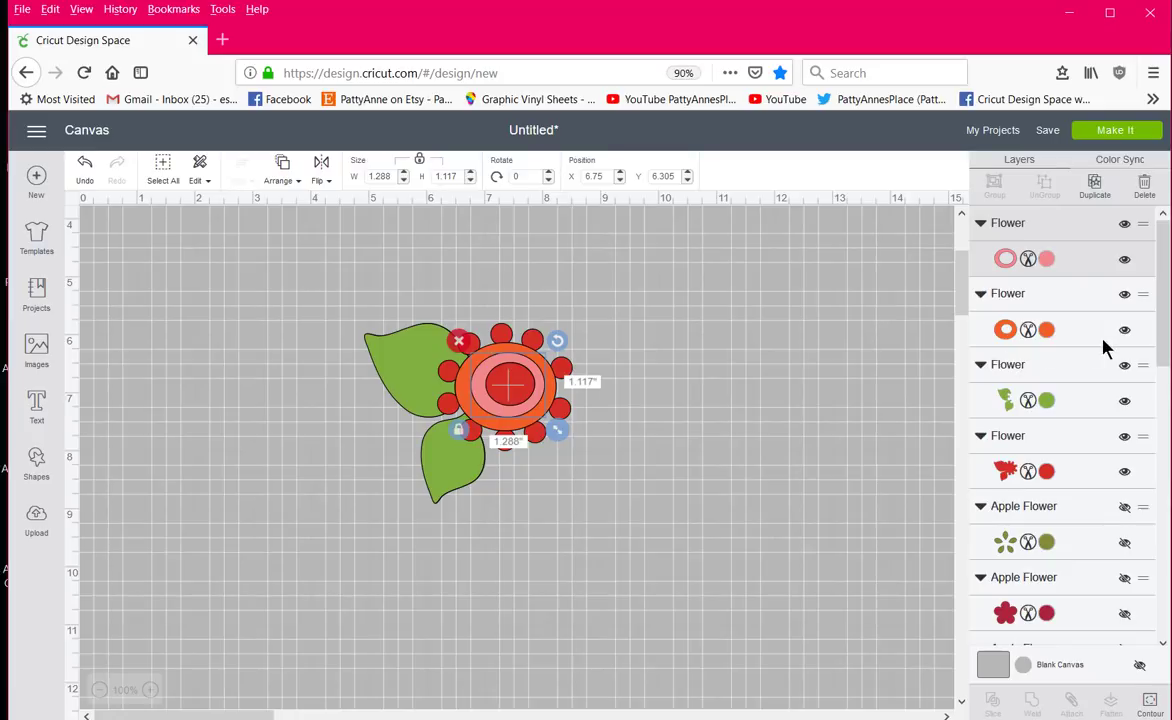
Hide and show the orange ring layer and the red base layer in turn to examine what each contributes.
left_click(1125, 296)
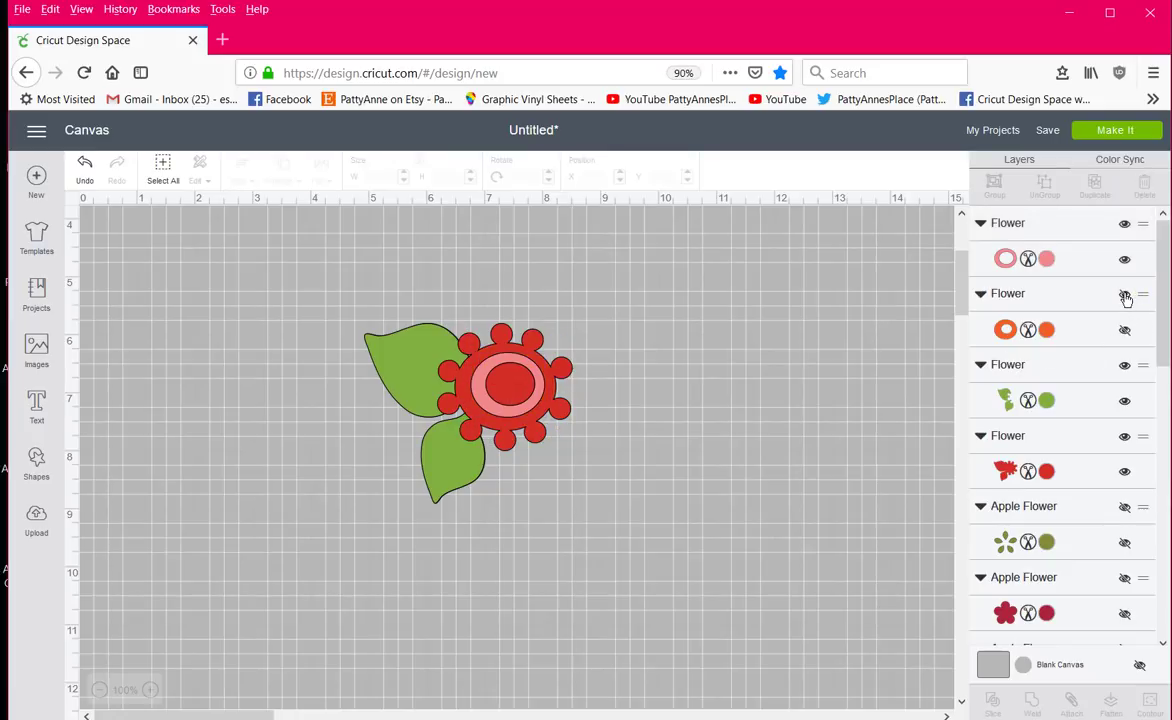
left_click(1125, 296)
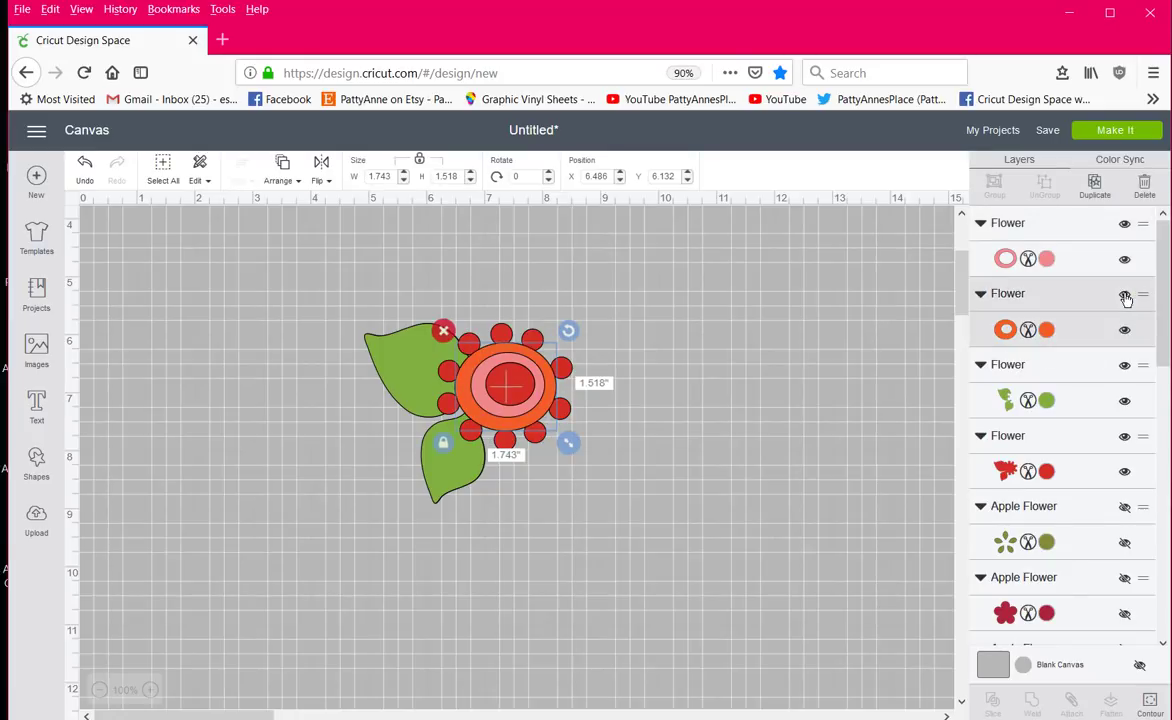
left_click(516, 392)
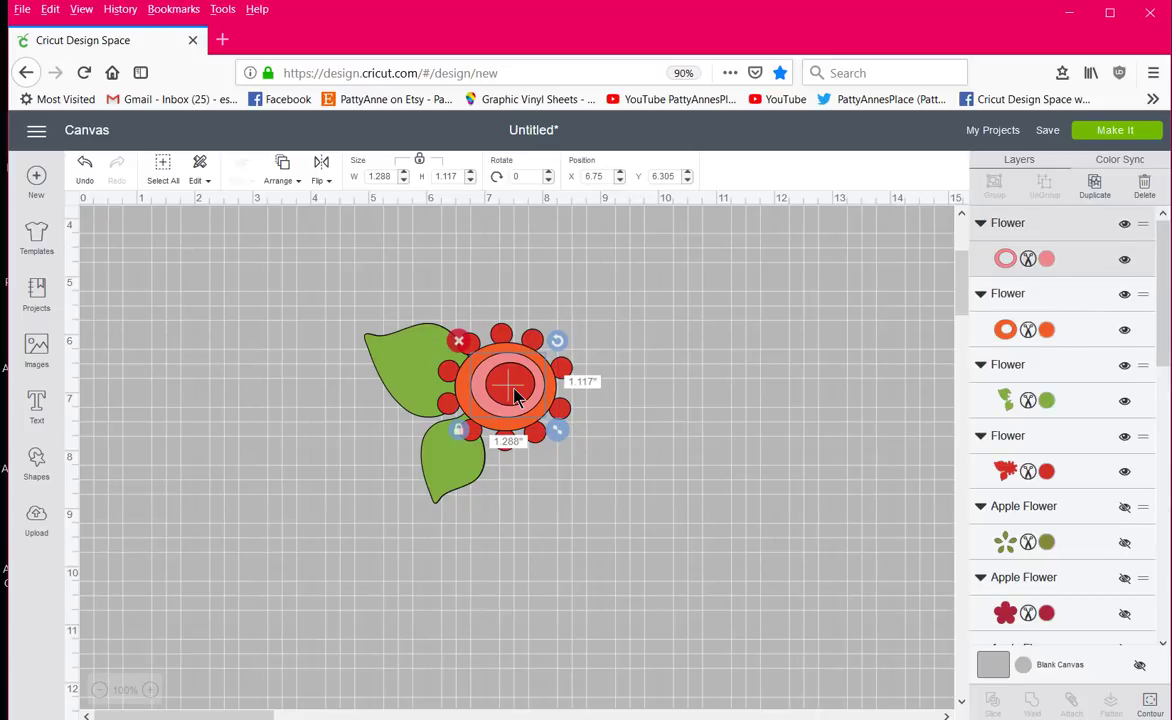
left_click(1125, 438)
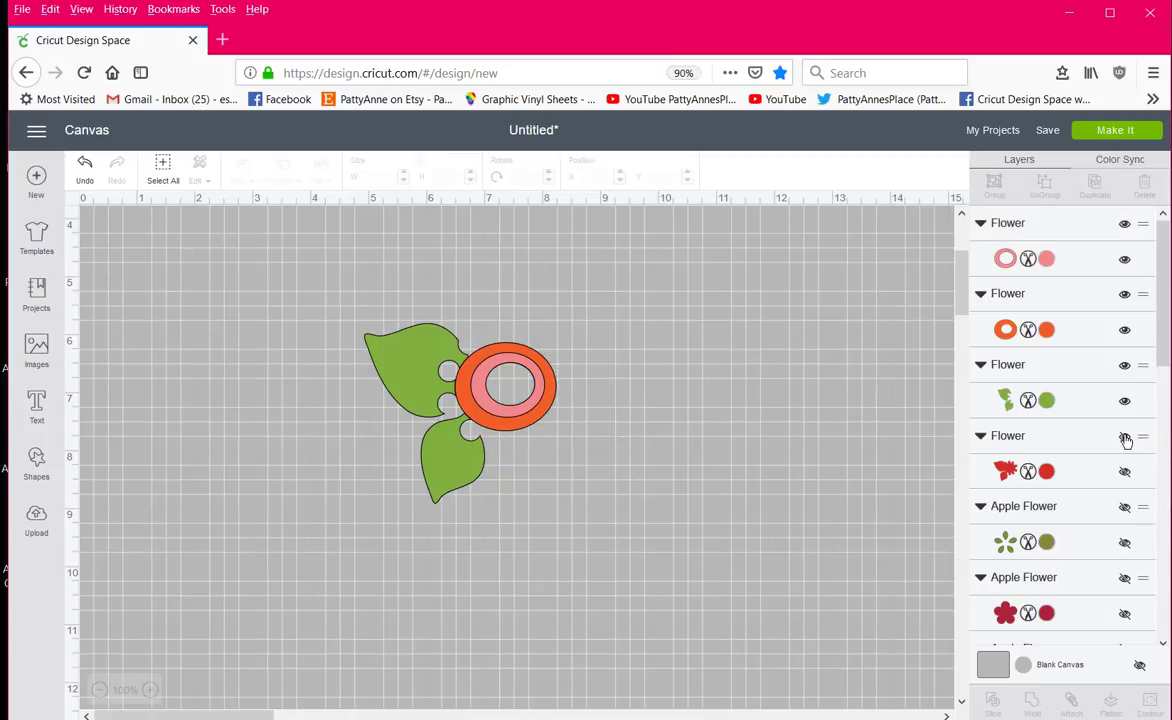
left_click(1125, 438)
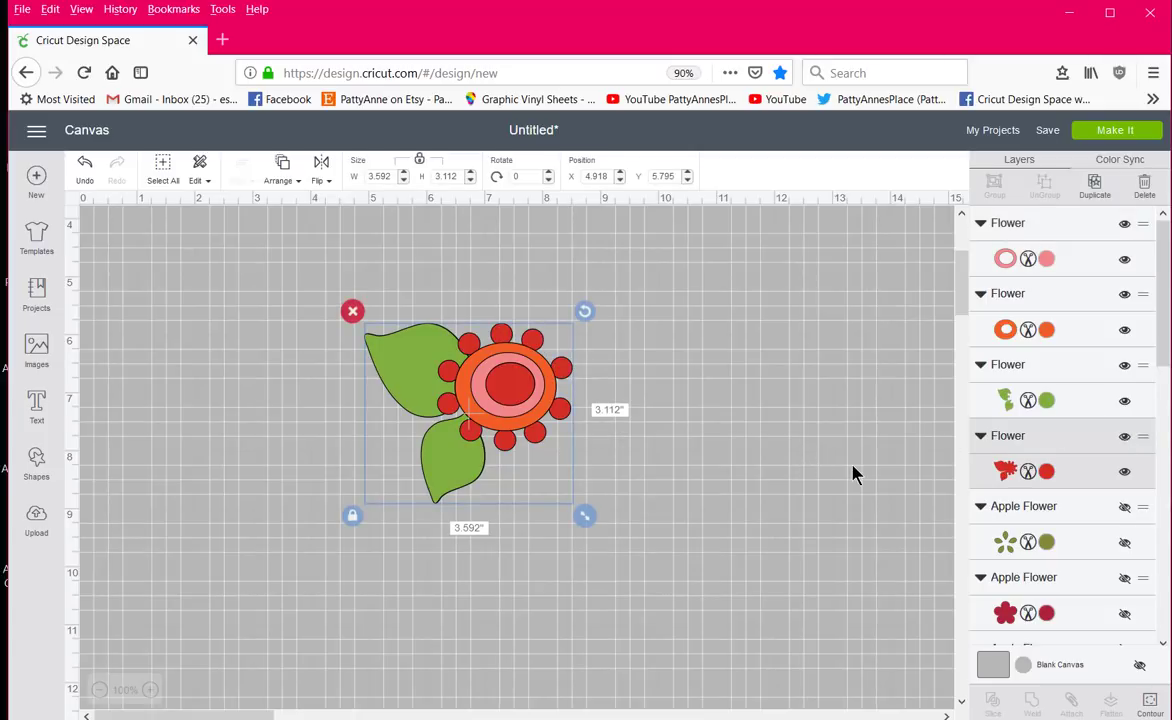
left_click(801, 558)
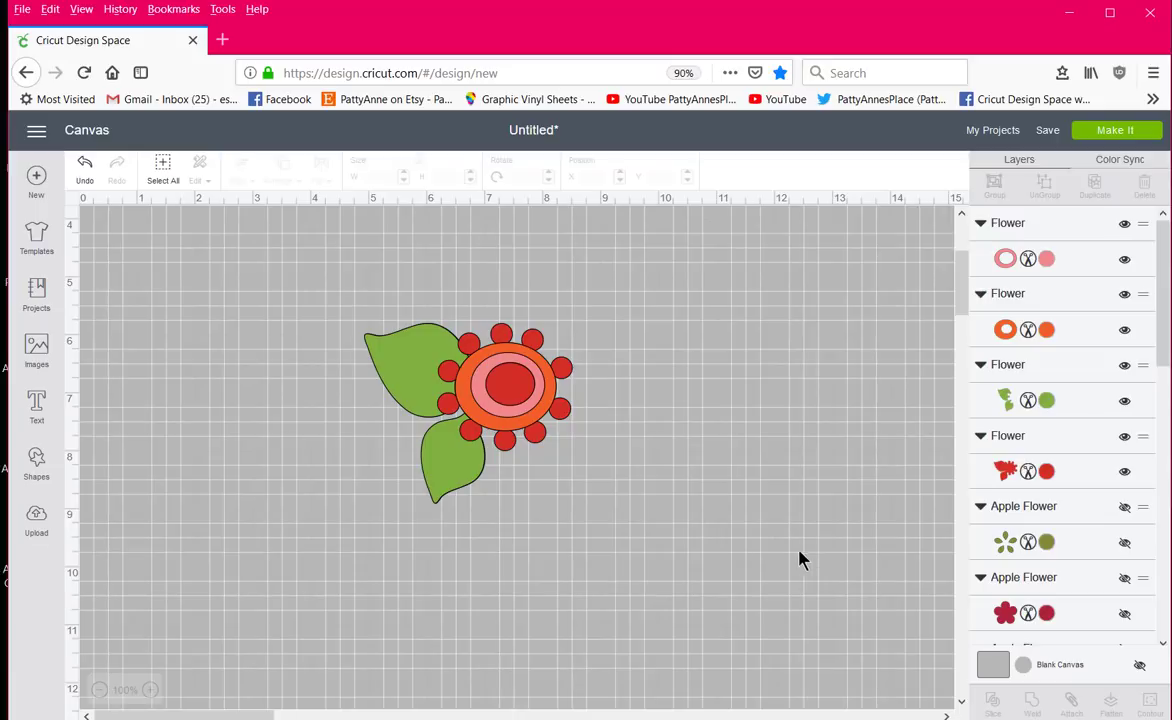
Fill the centre holes of the pink and orange flower rings with Contour, and hide the pink layer.
left_click(516, 394)
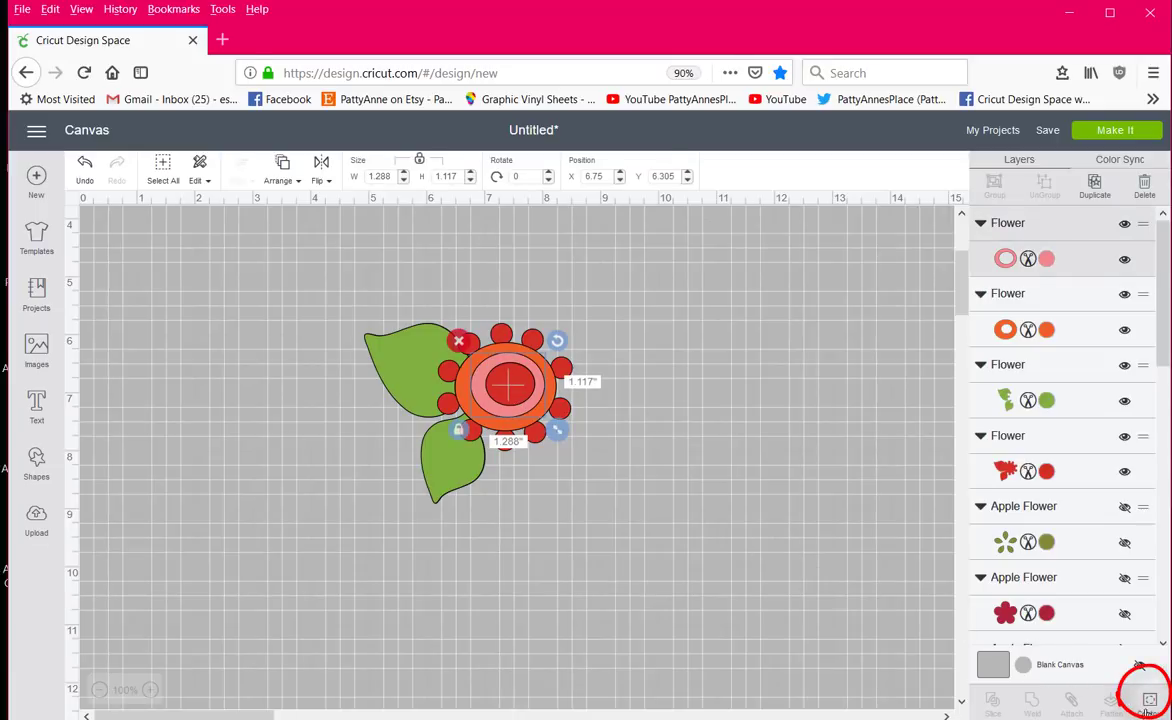
left_click(1150, 705)
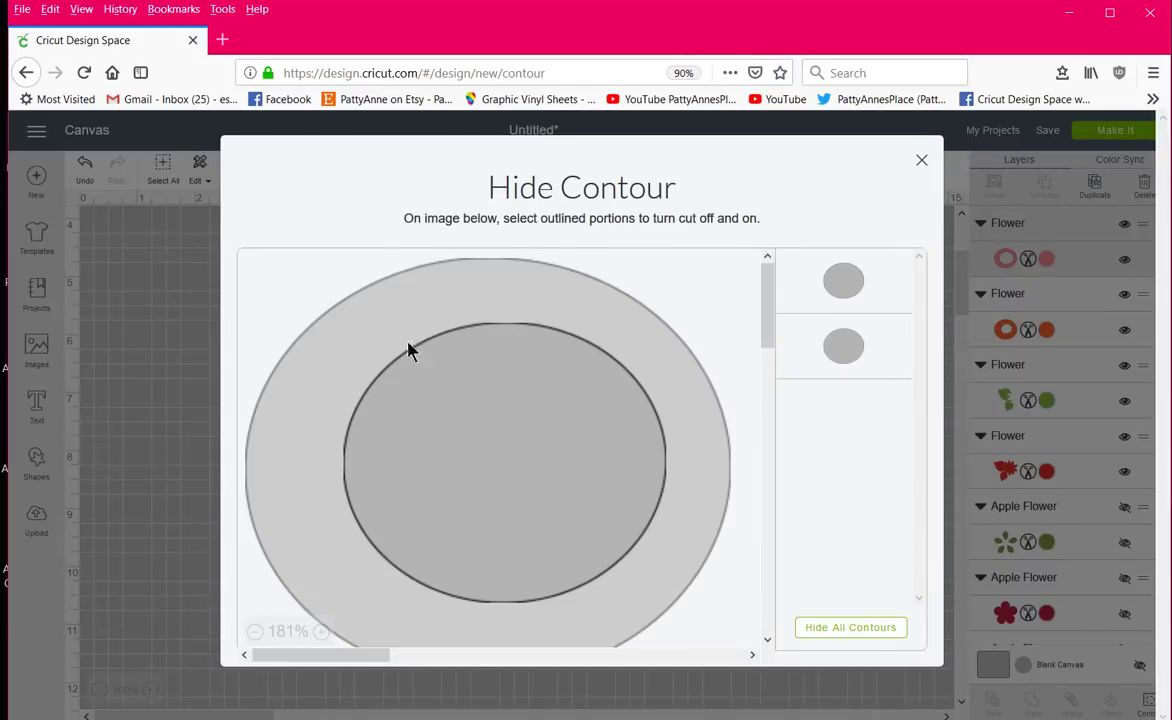
left_click(433, 340)
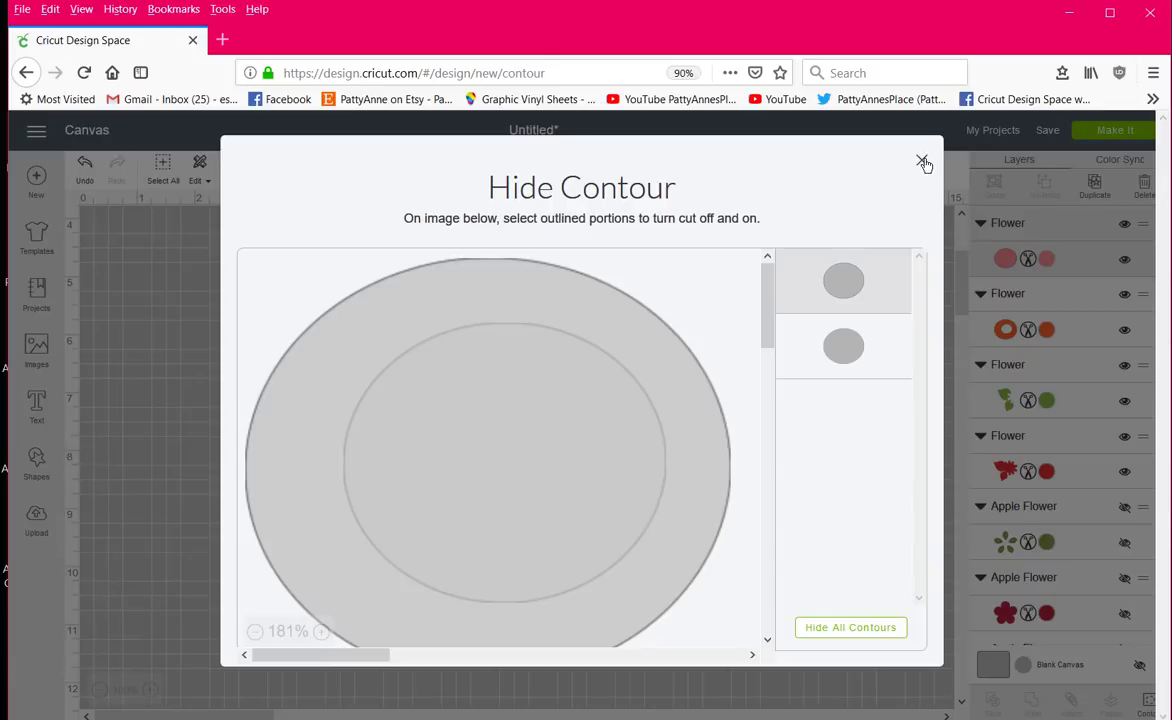
left_click(920, 162)
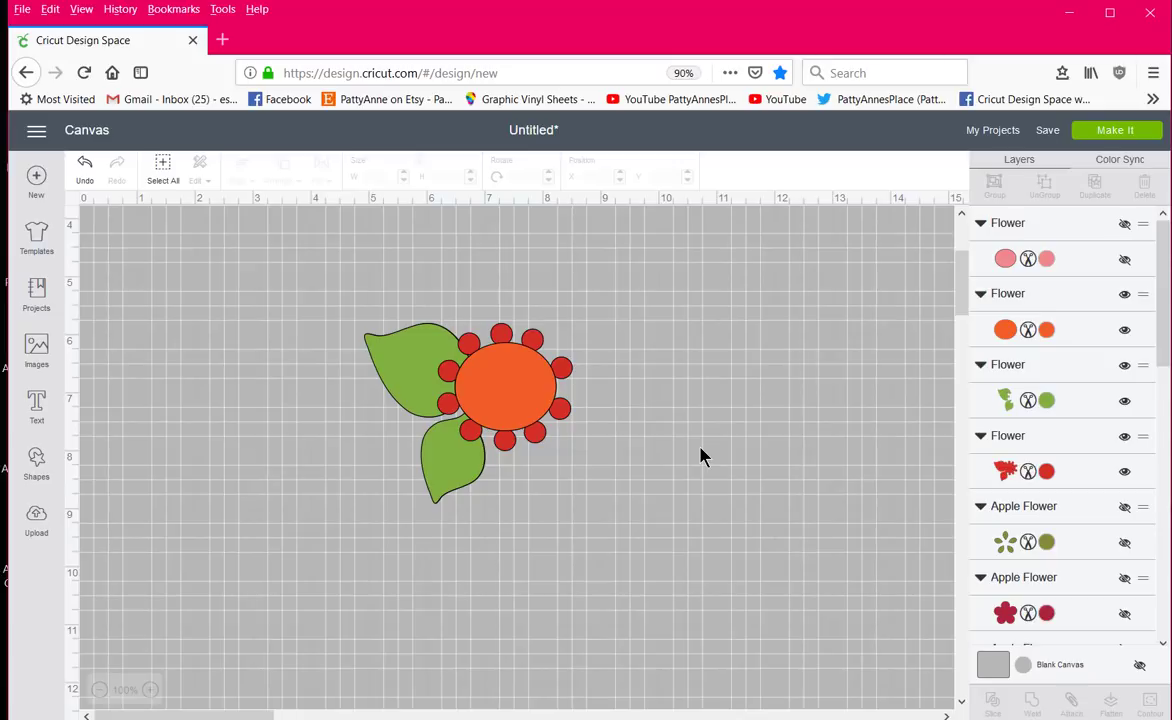
Group the visible orange, green and red flower layers together.
left_click(535, 408)
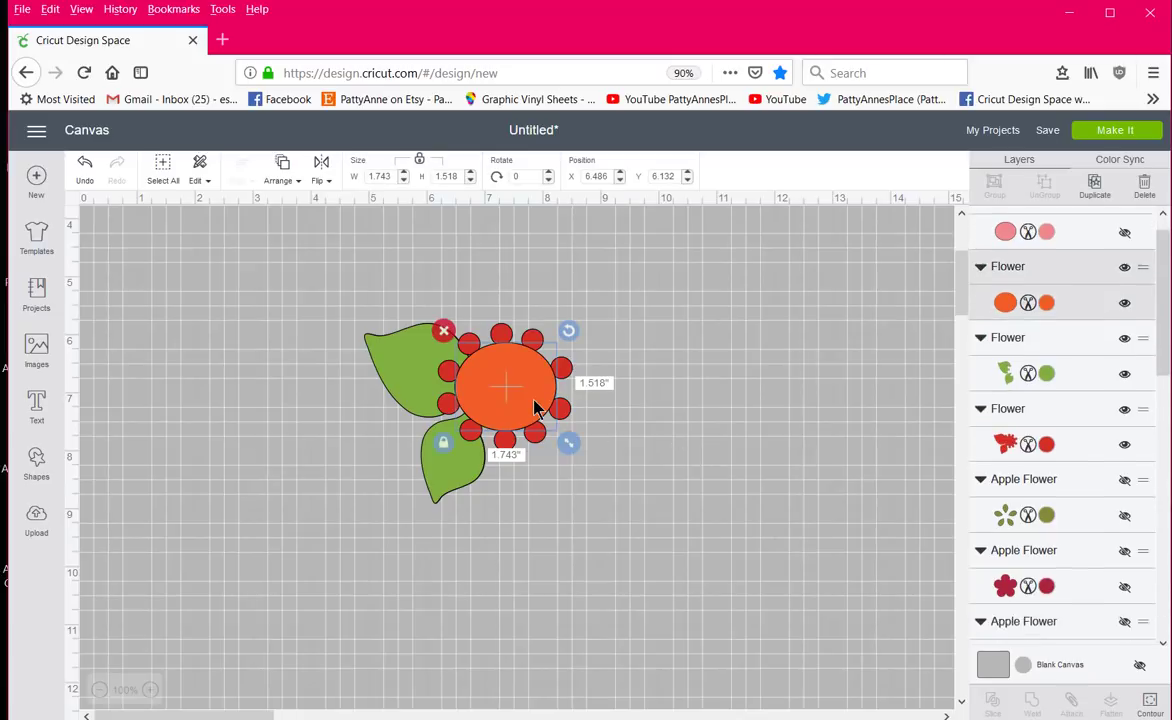
left_click(526, 531)
left_click_drag(628, 546, 317, 264)
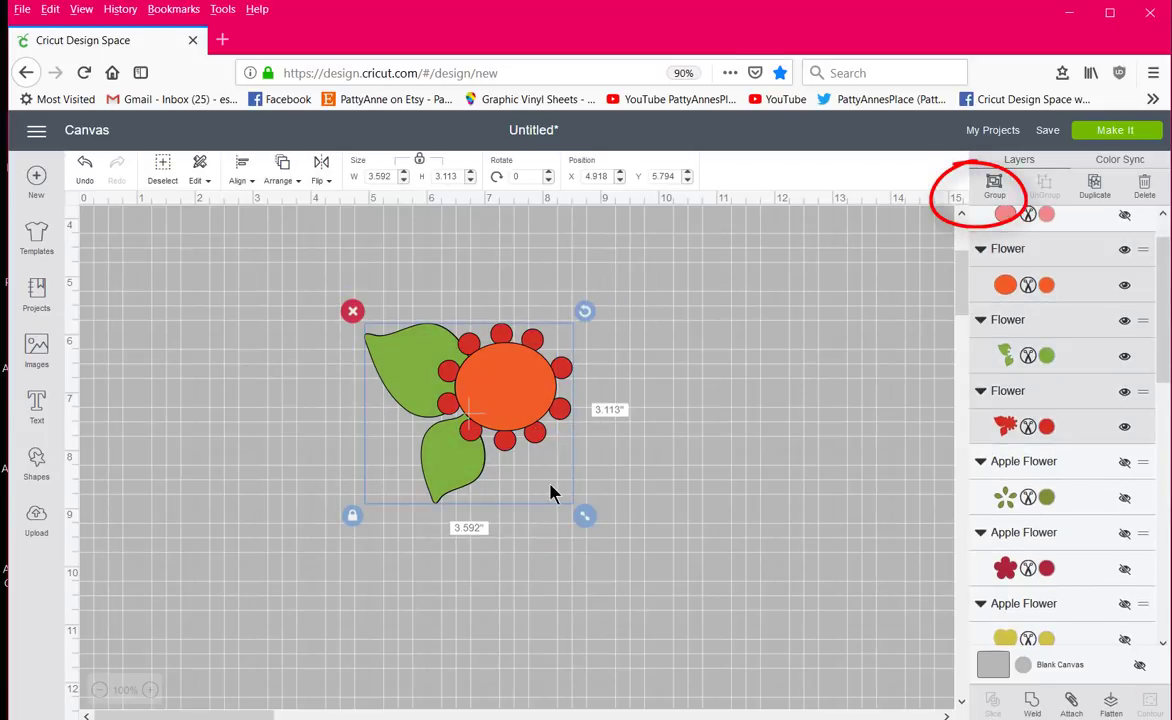
left_click(995, 185)
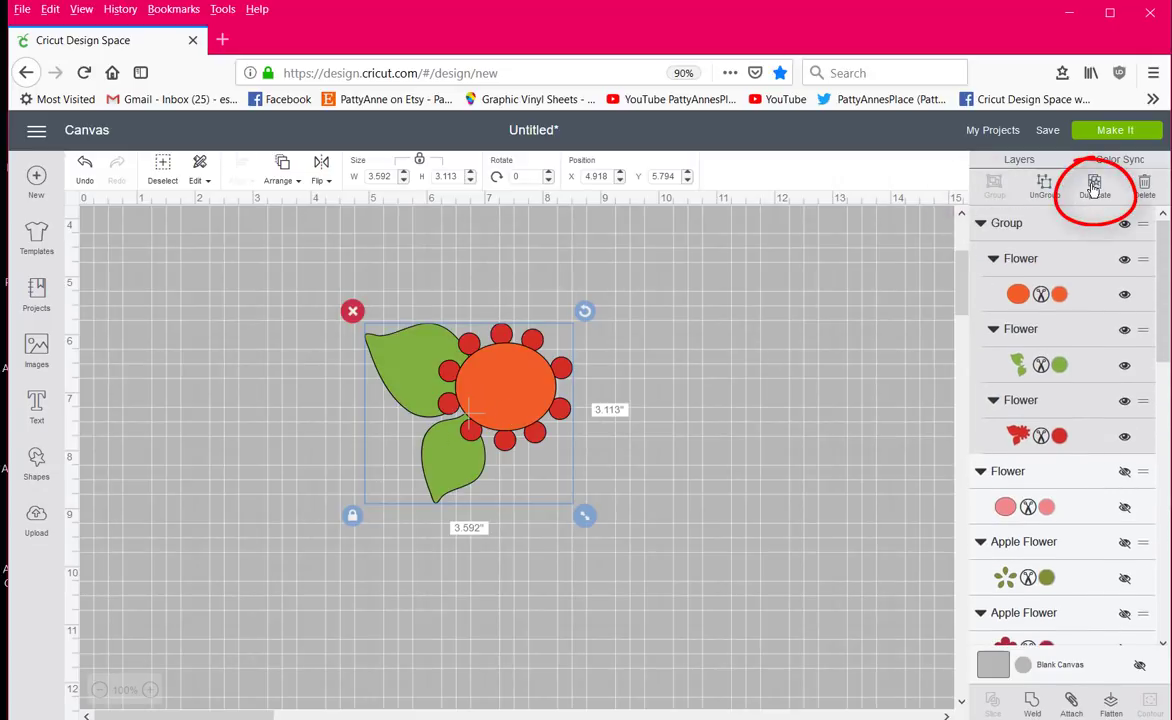
Duplicate the flower group to about X 9.418, Y 5.225 and weld the copy into a single shape.
left_click(1094, 190)
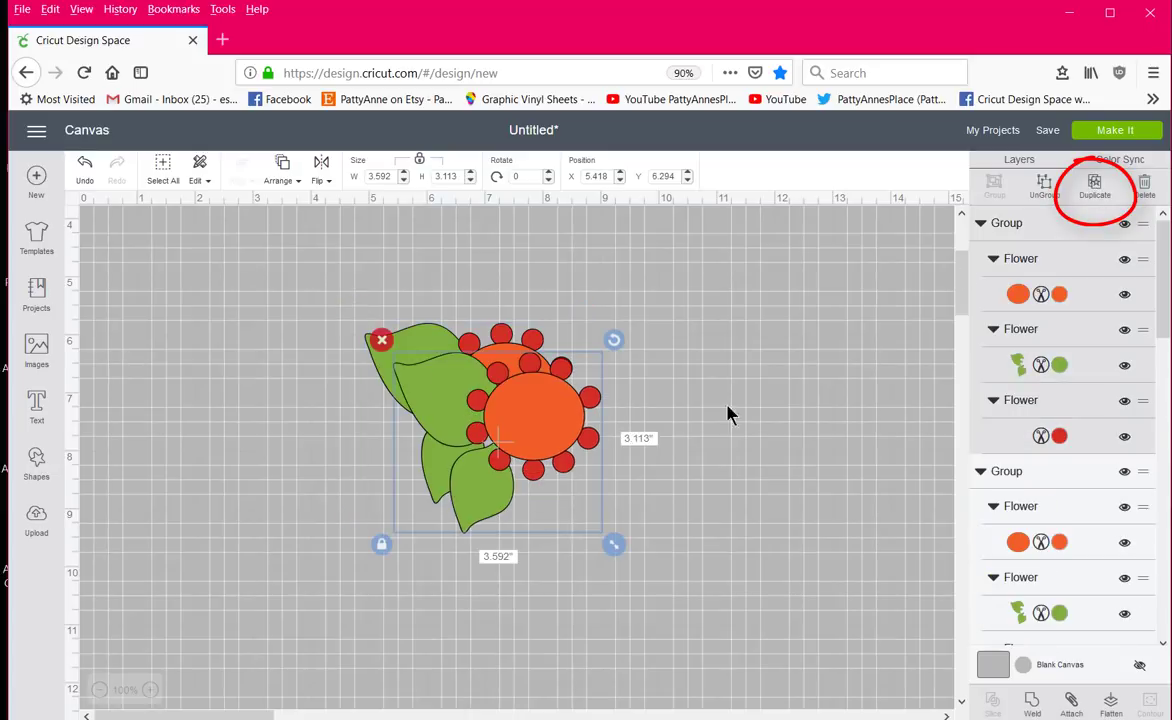
mouse_move(493, 465)
left_mouse_down()
mouse_move(790, 369)
mouse_move(767, 369)
mouse_move(784, 403)
left_mouse_up()
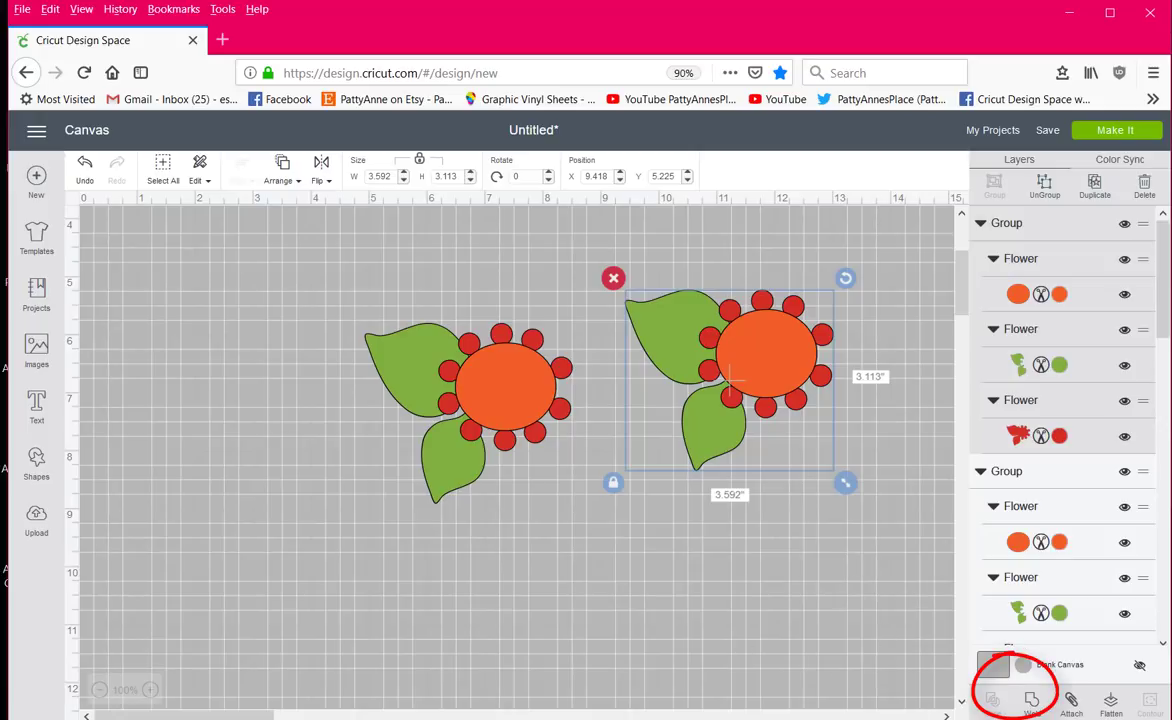
left_click(1031, 703)
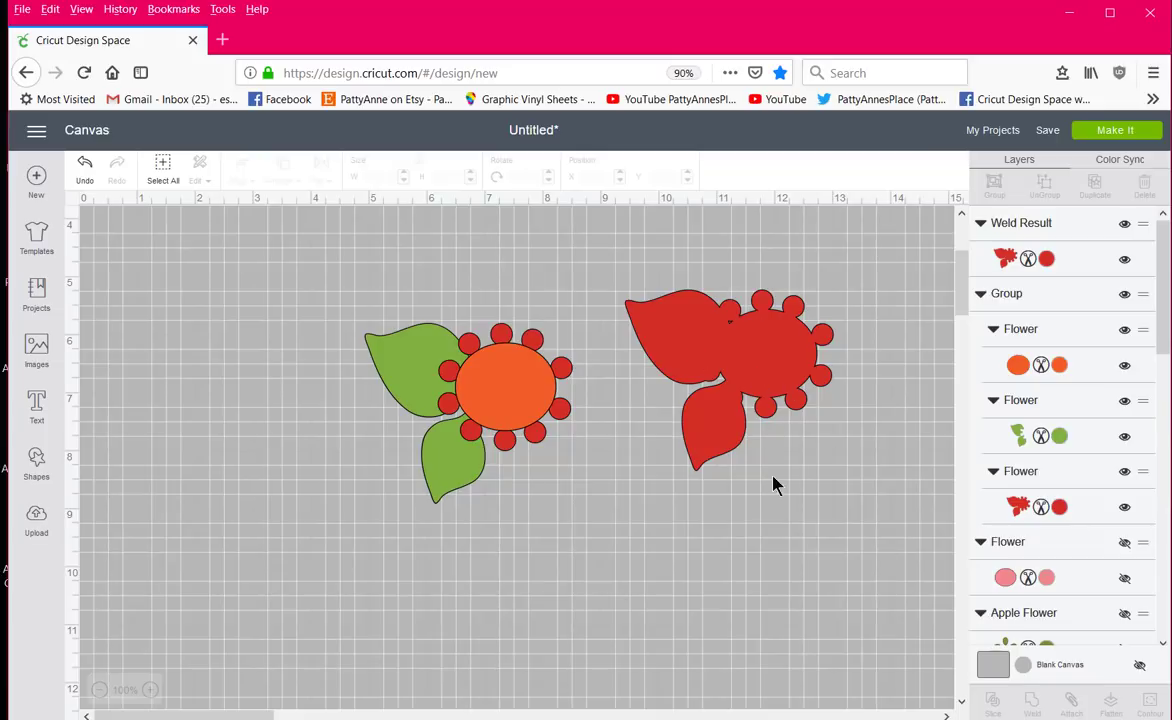
Hide the small triangular cut-out in the welded flower using Contour.
left_click(772, 378)
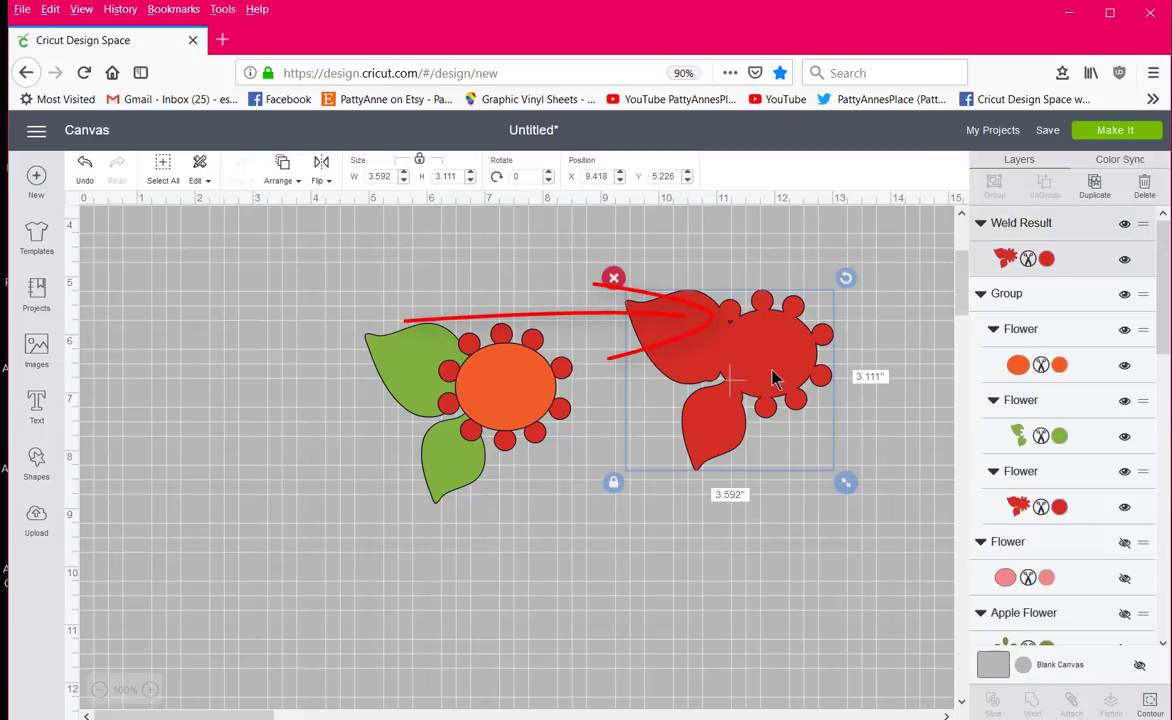
left_click(765, 593)
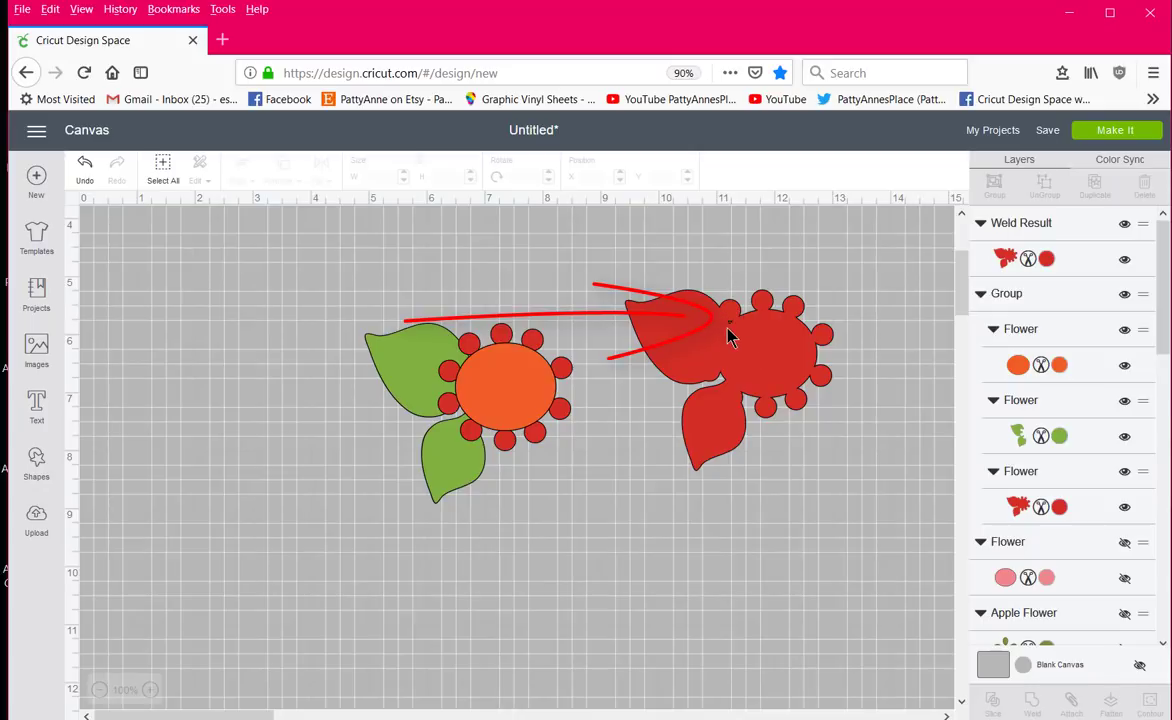
left_click(764, 353)
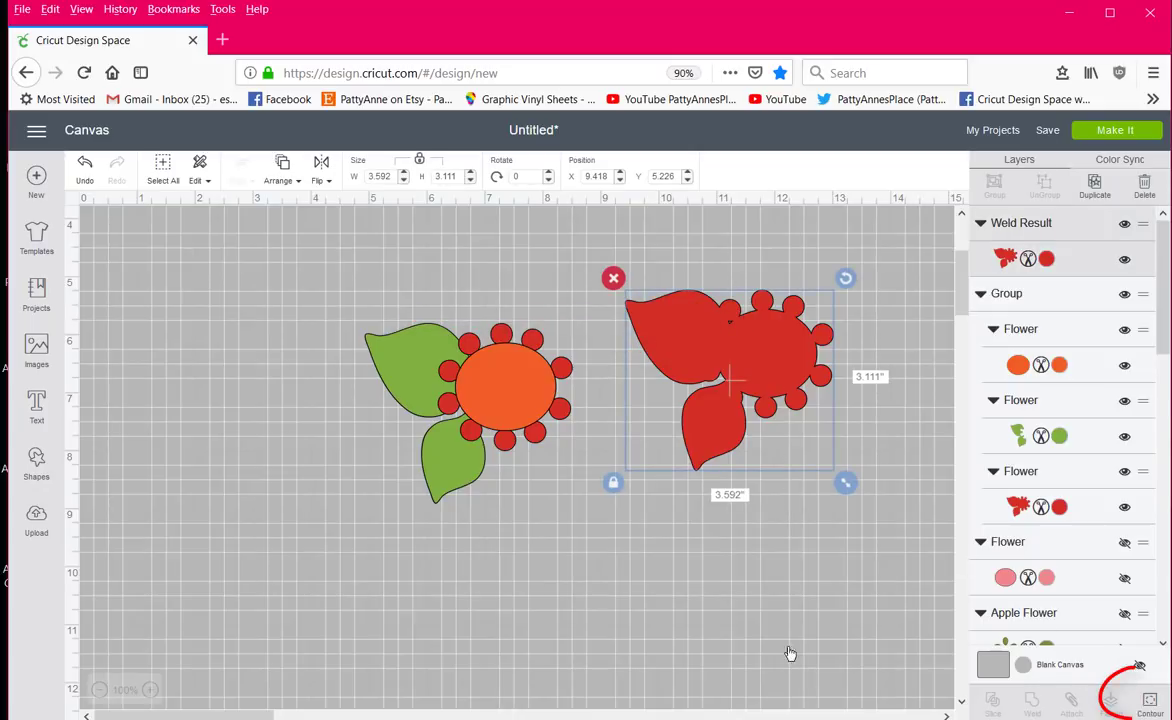
left_click(1150, 702)
left_click(489, 334)
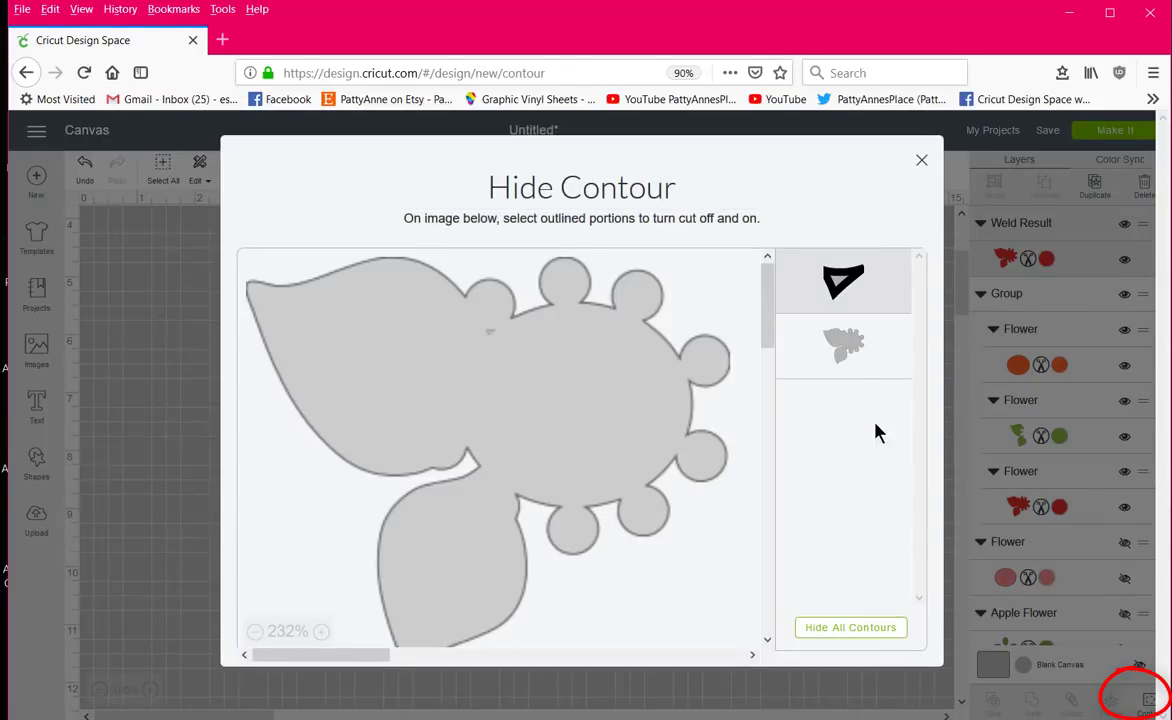
left_click(920, 160)
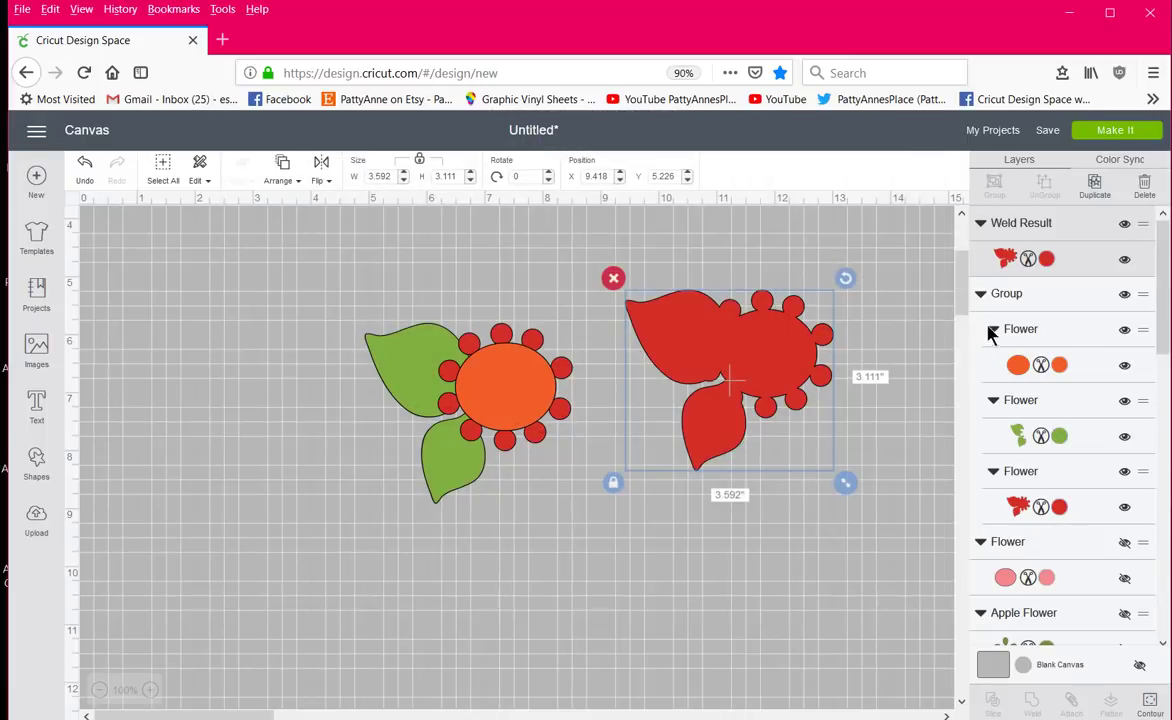
Change the welded flower's colour to black.
left_click(1047, 260)
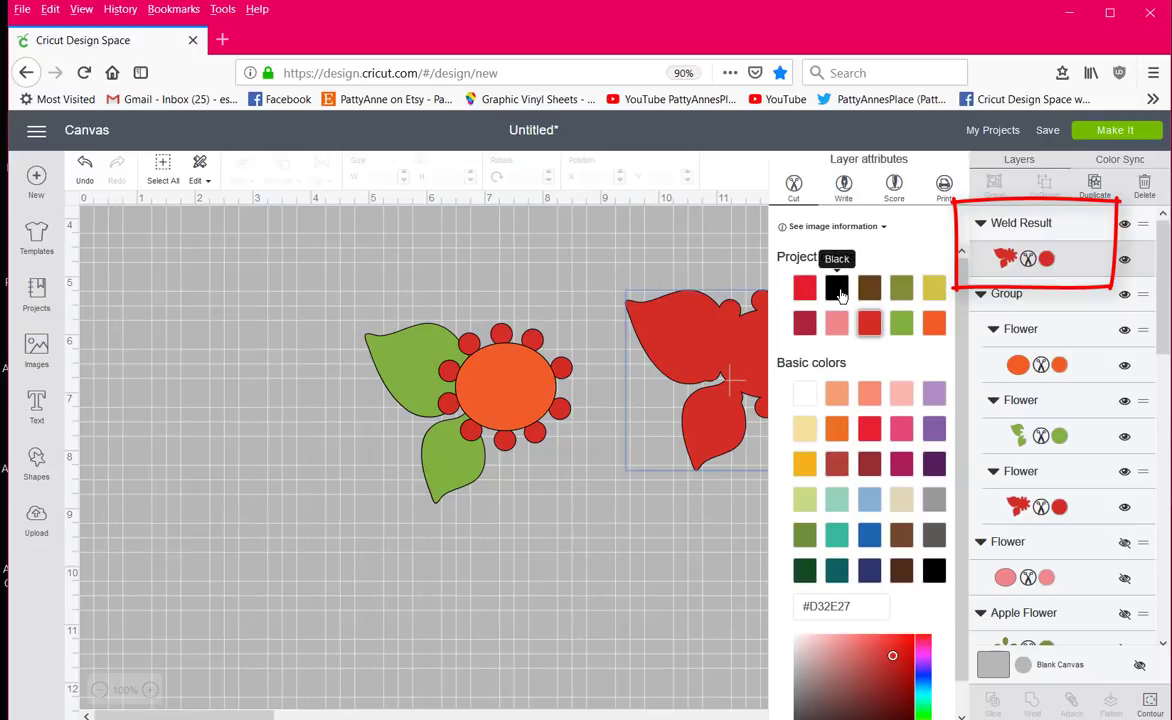
left_click(837, 290)
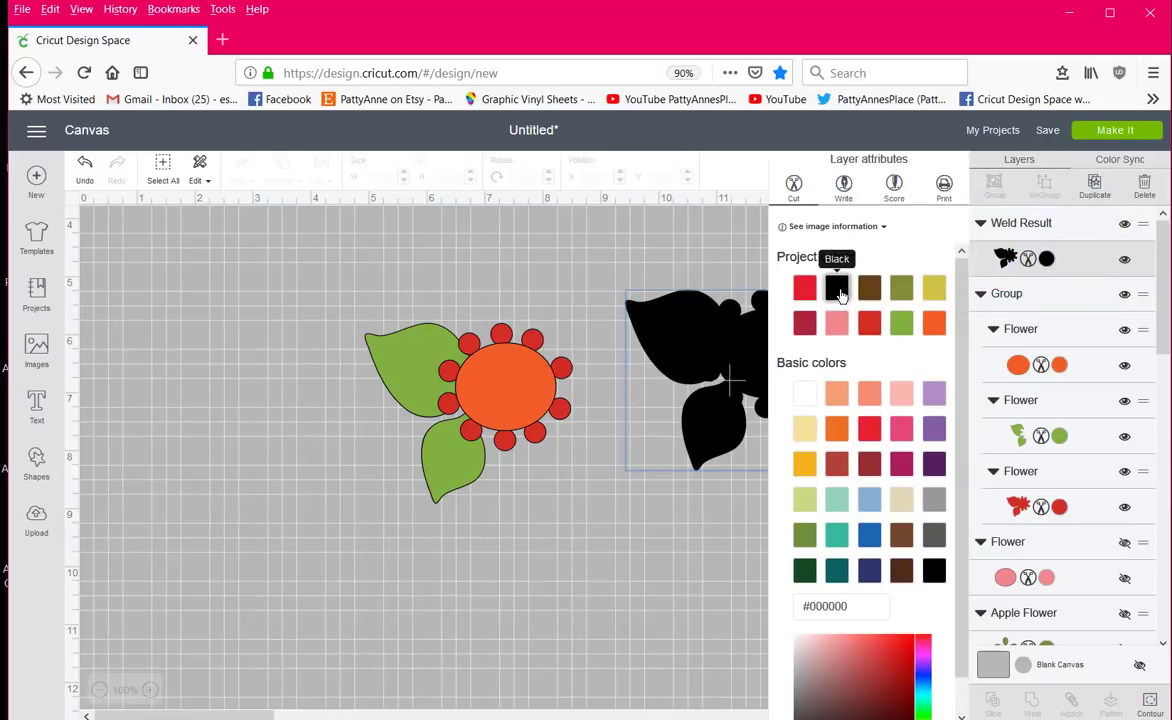
left_click(698, 541)
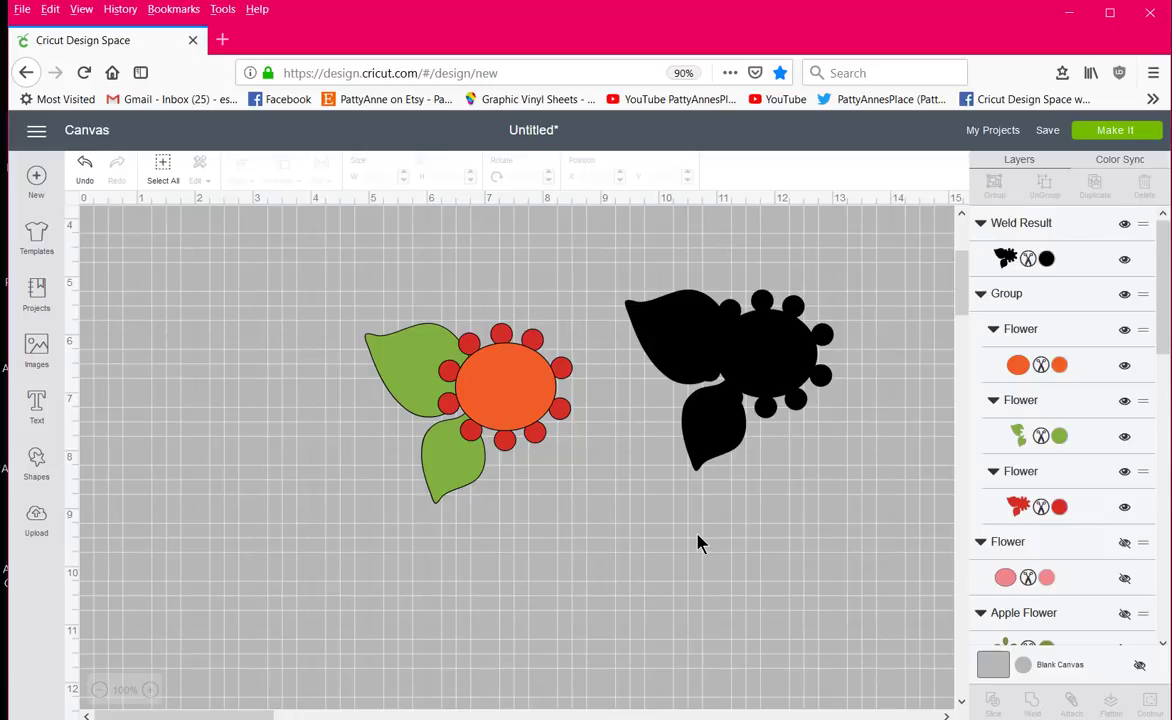
Send the black welded flower to the back and place it behind the coloured flower at about X 4.918, Y 5.768.
left_click(722, 388)
left_click_drag(722, 388, 605, 390)
left_click_drag(699, 377, 780, 372)
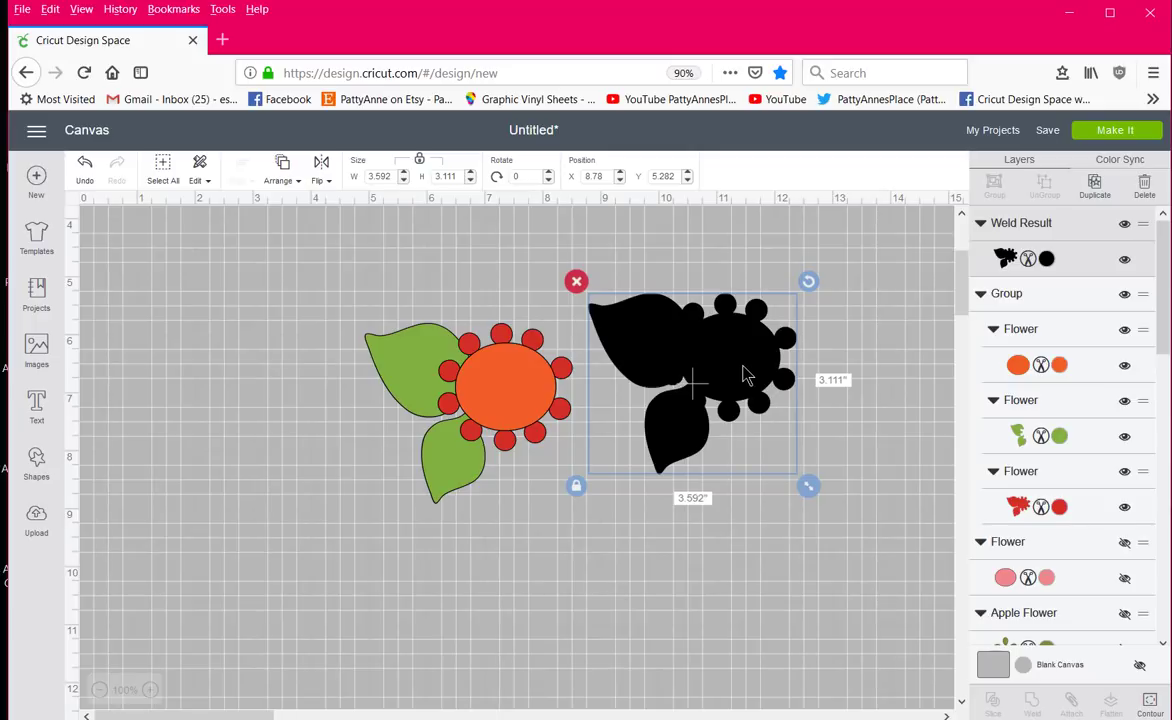
right_click(718, 352)
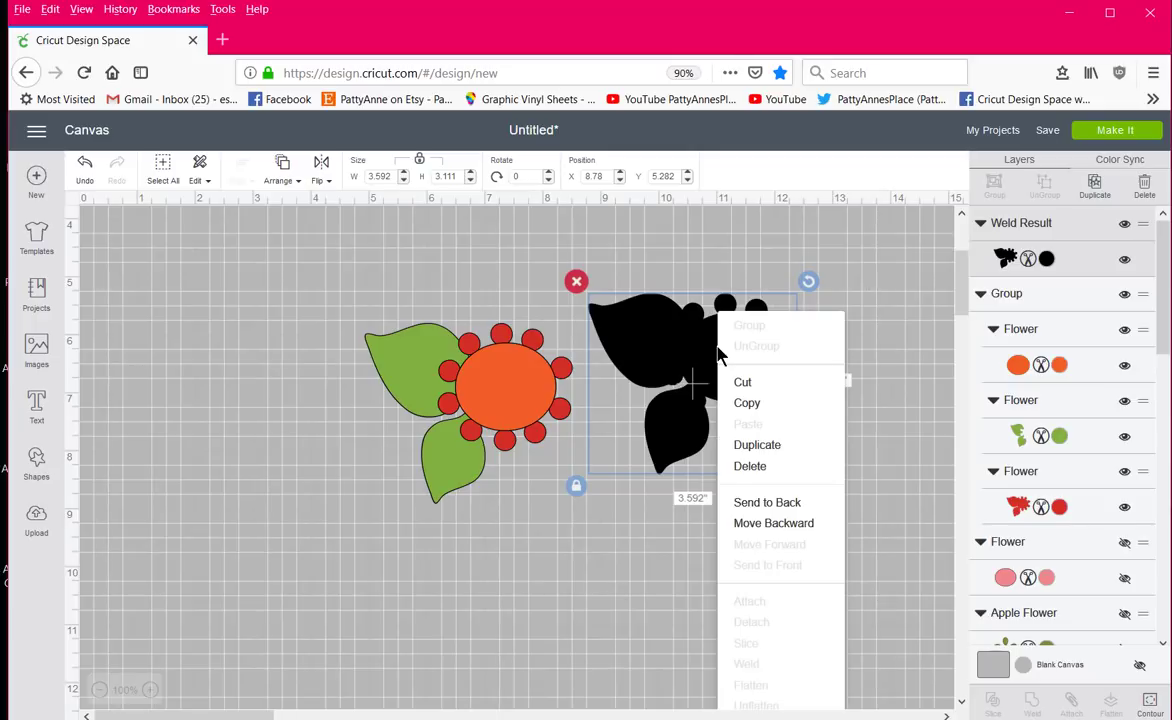
left_click(790, 503)
left_click_drag(684, 355, 517, 404)
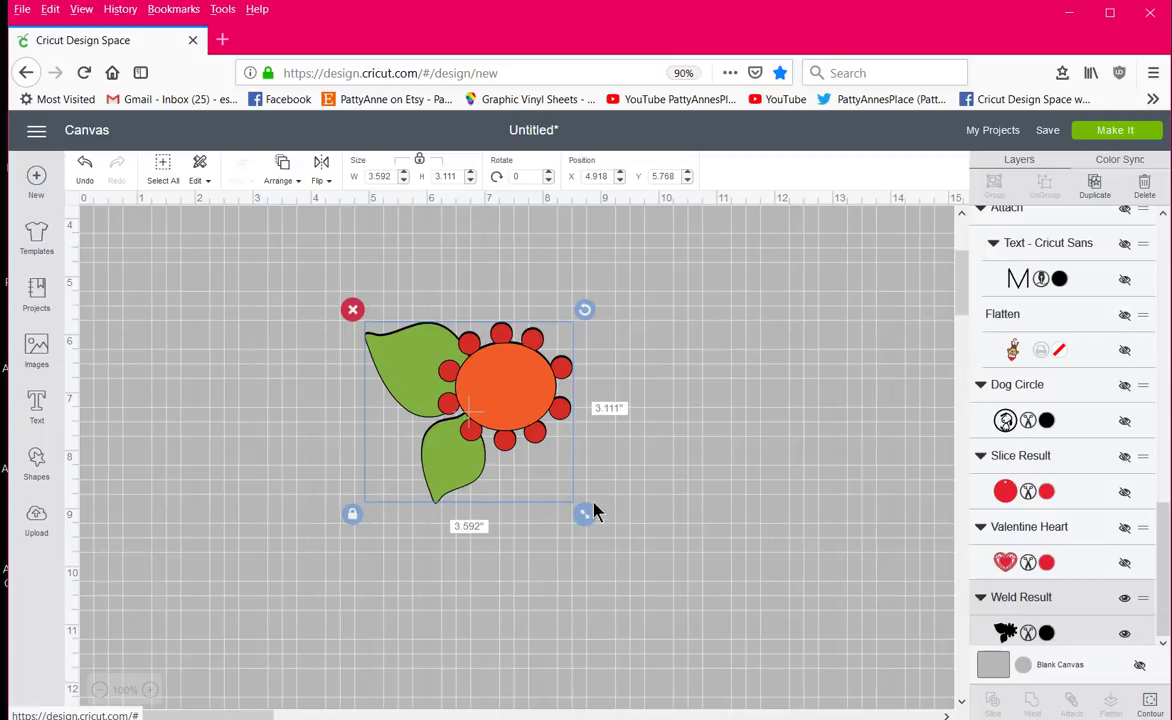
Enlarge the black flower to about 4.106 by 3.556 inches and move the coloured group over it to about X 5.28, Y 5.933.
left_click_drag(584, 515, 614, 538)
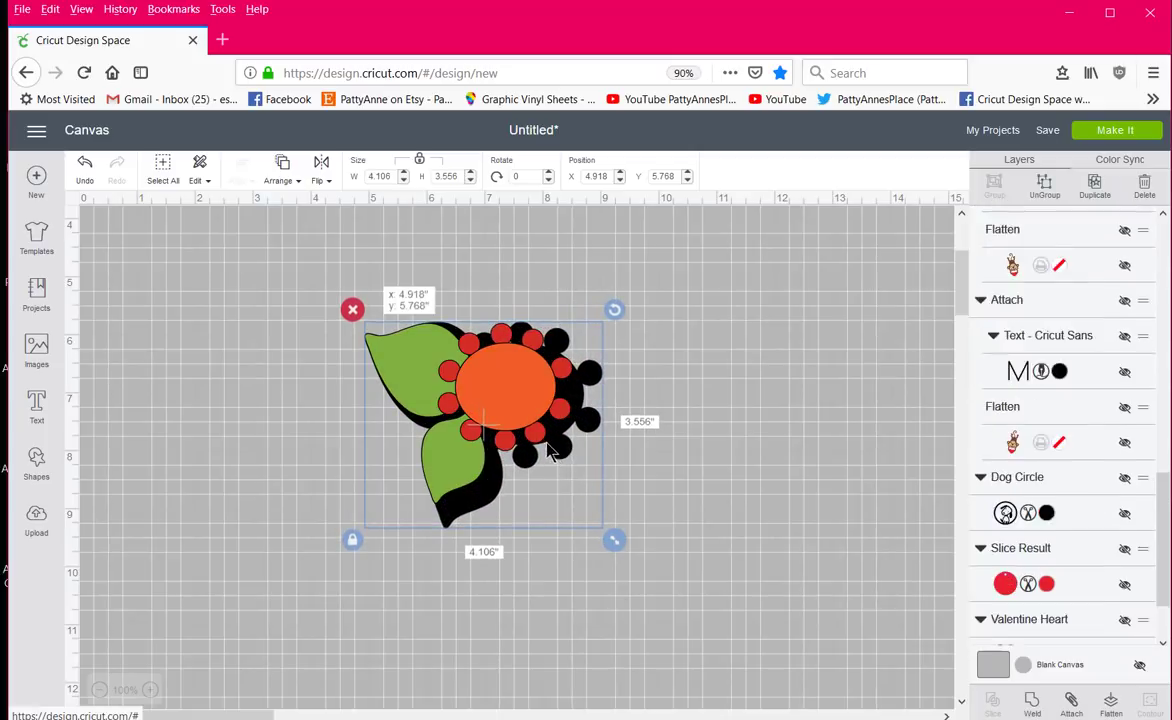
mouse_move(563, 452)
left_mouse_down()
mouse_move(544, 449)
mouse_move(582, 461)
left_mouse_up()
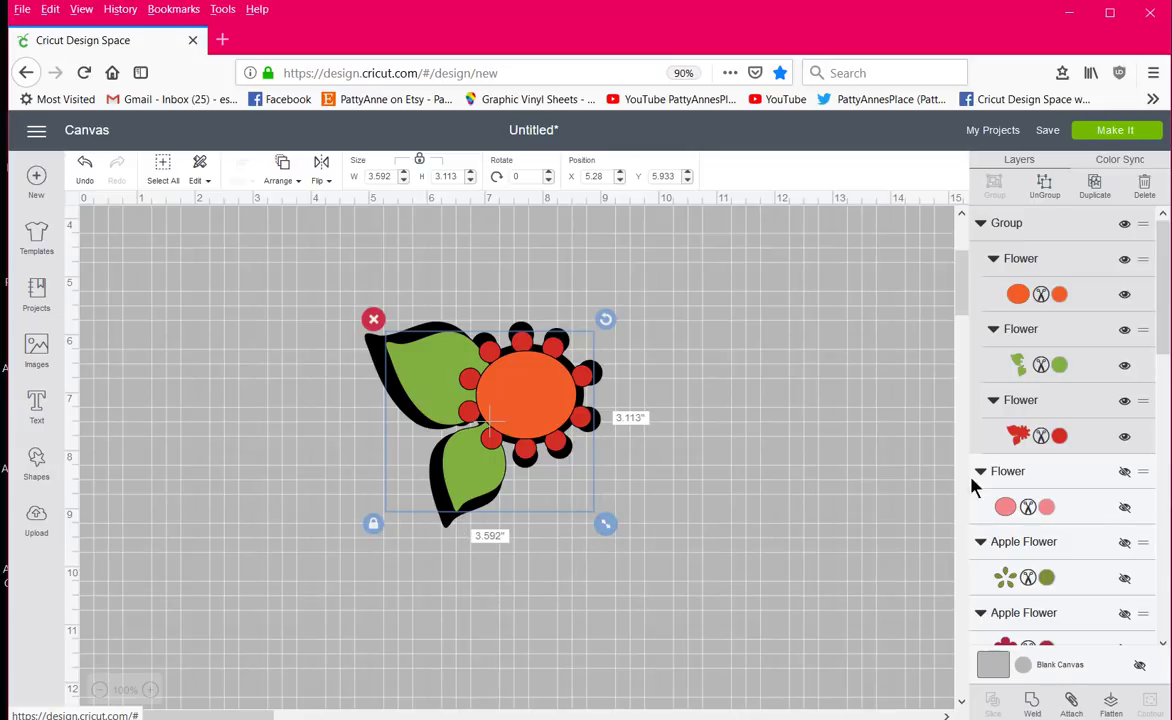
scroll(1054, 400, "down", 4)
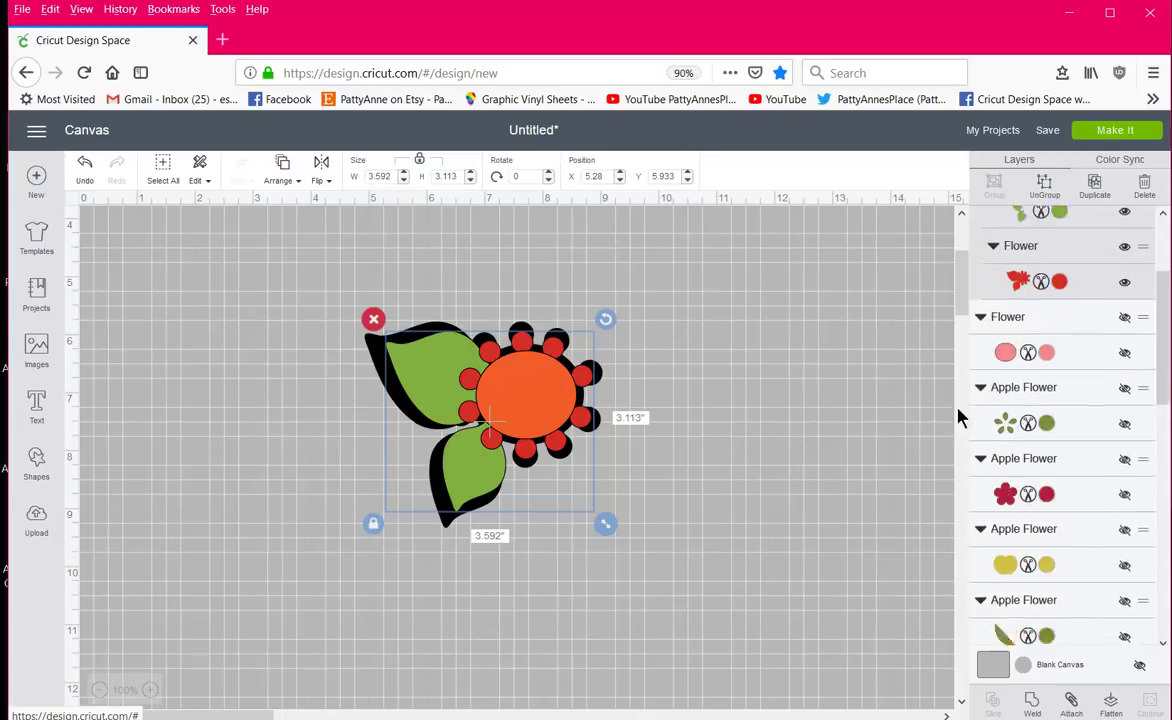
scroll(868, 455, "up", 4)
scroll(861, 445, "down", 3)
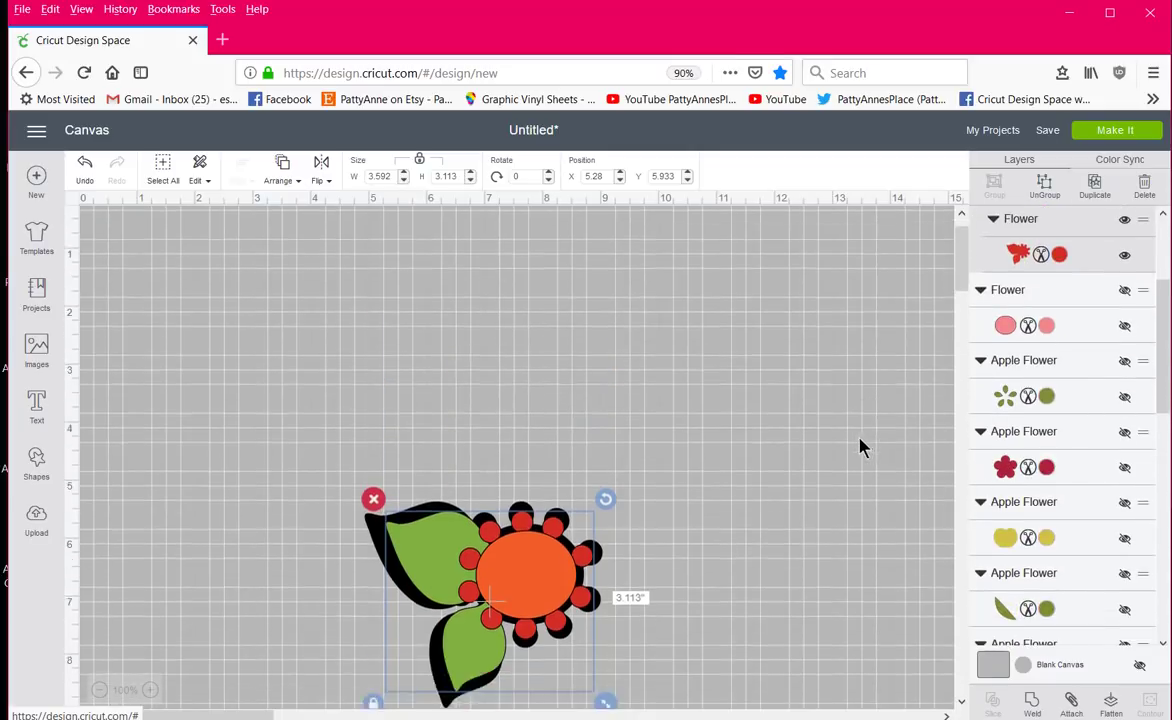
Move the black flower to about X 5.043, Y 5.809 and resize it with unlocked proportions to about 3.911 by 3.431 inches.
left_click(372, 414)
left_click(372, 414)
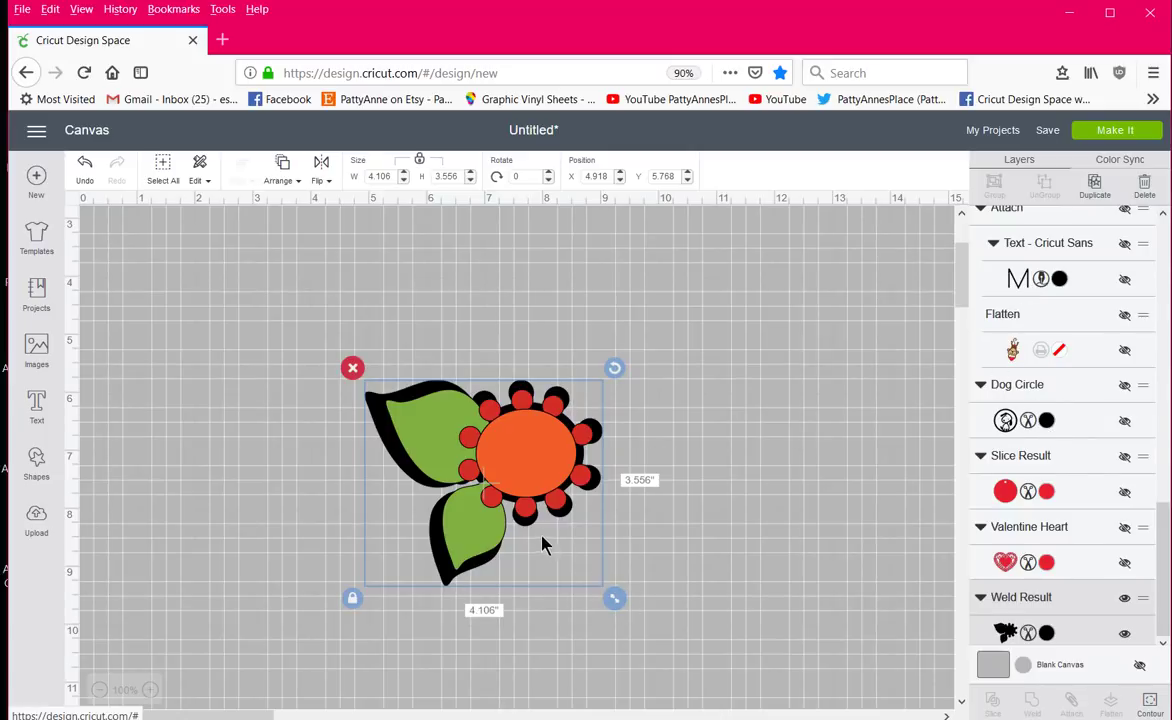
left_click_drag(363, 398, 393, 434)
left_click_drag(393, 433, 394, 432)
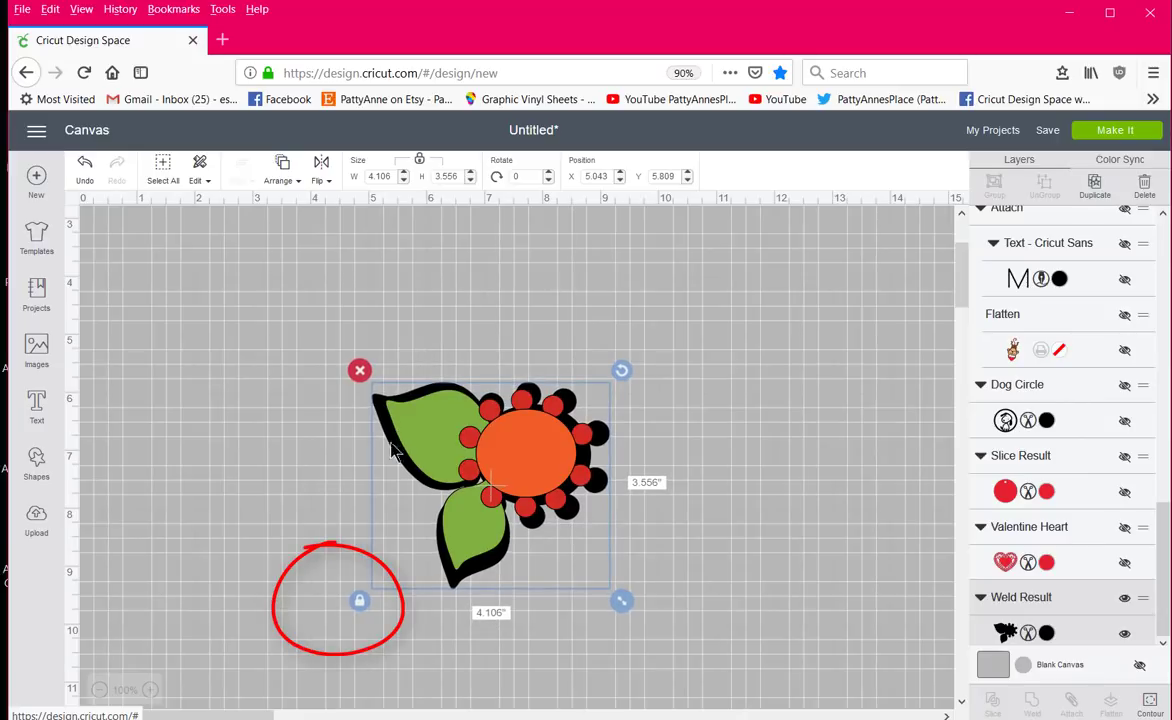
left_click(359, 601)
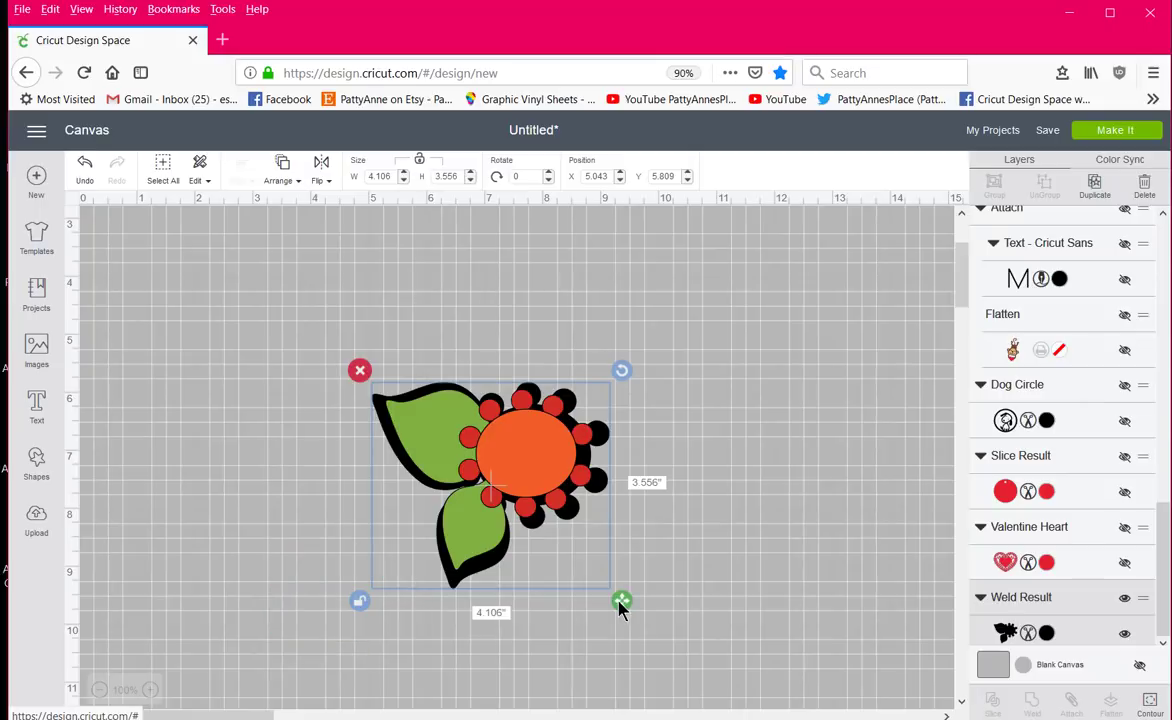
left_click_drag(621, 601, 611, 597)
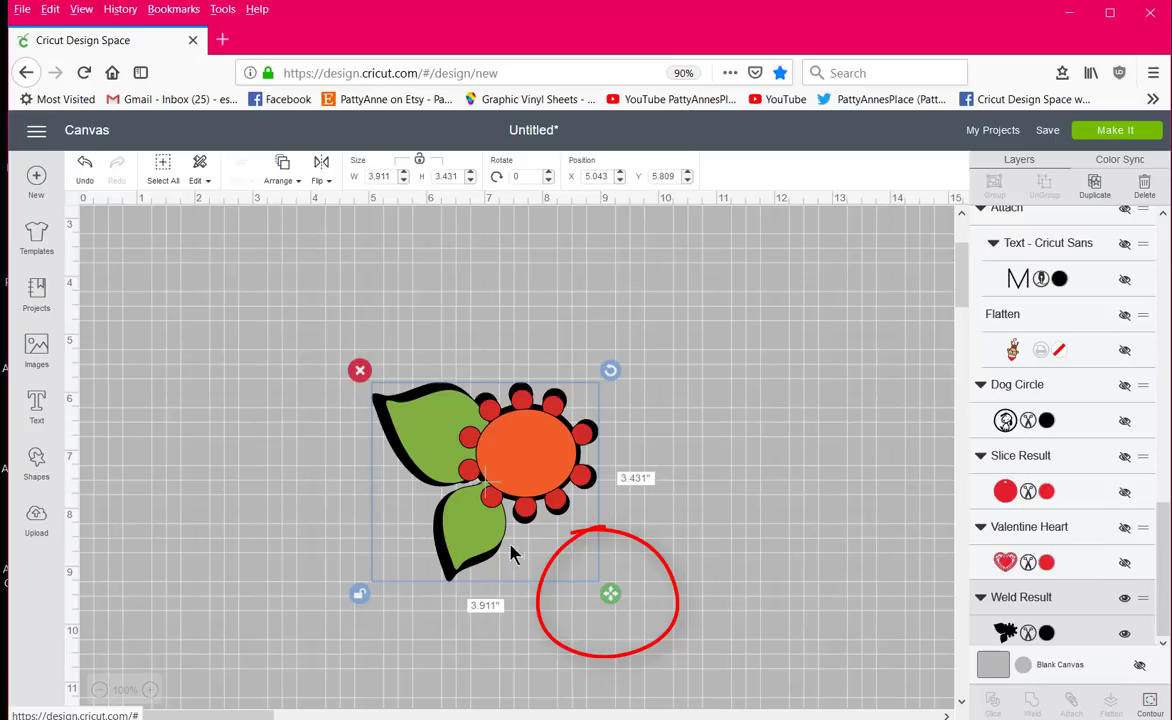
Shift the coloured flower group to about X 5.21, Y 5.933 over the black backing.
left_click(452, 566)
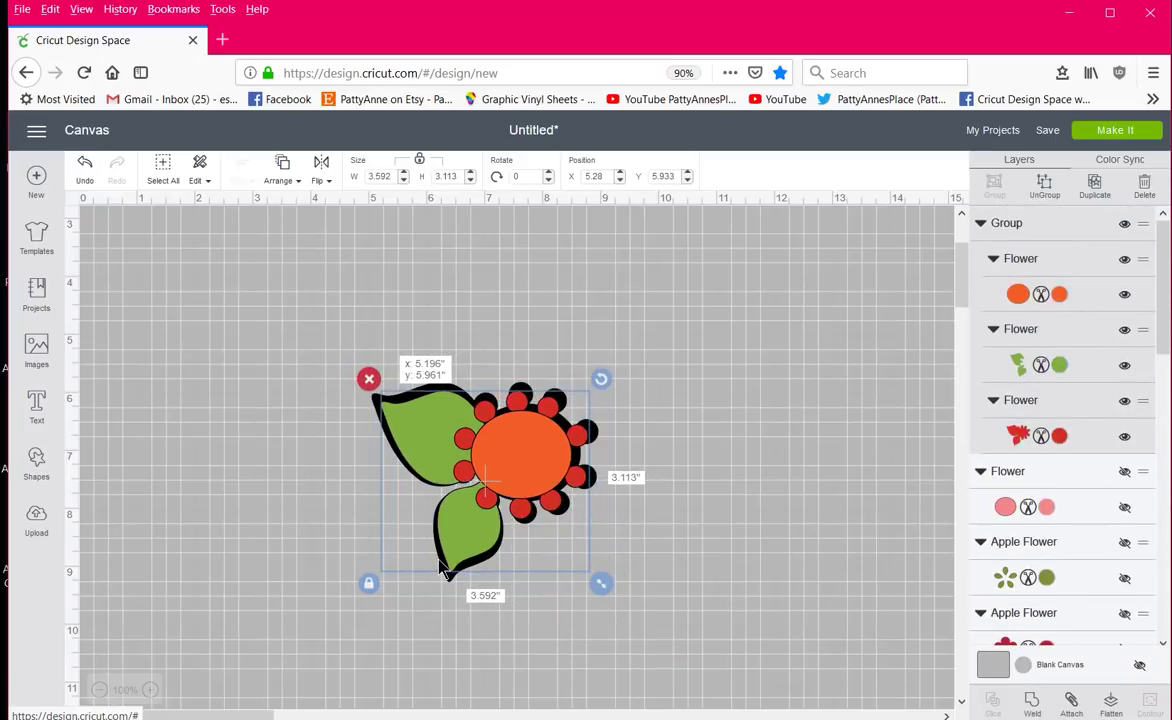
left_click_drag(441, 566, 442, 566)
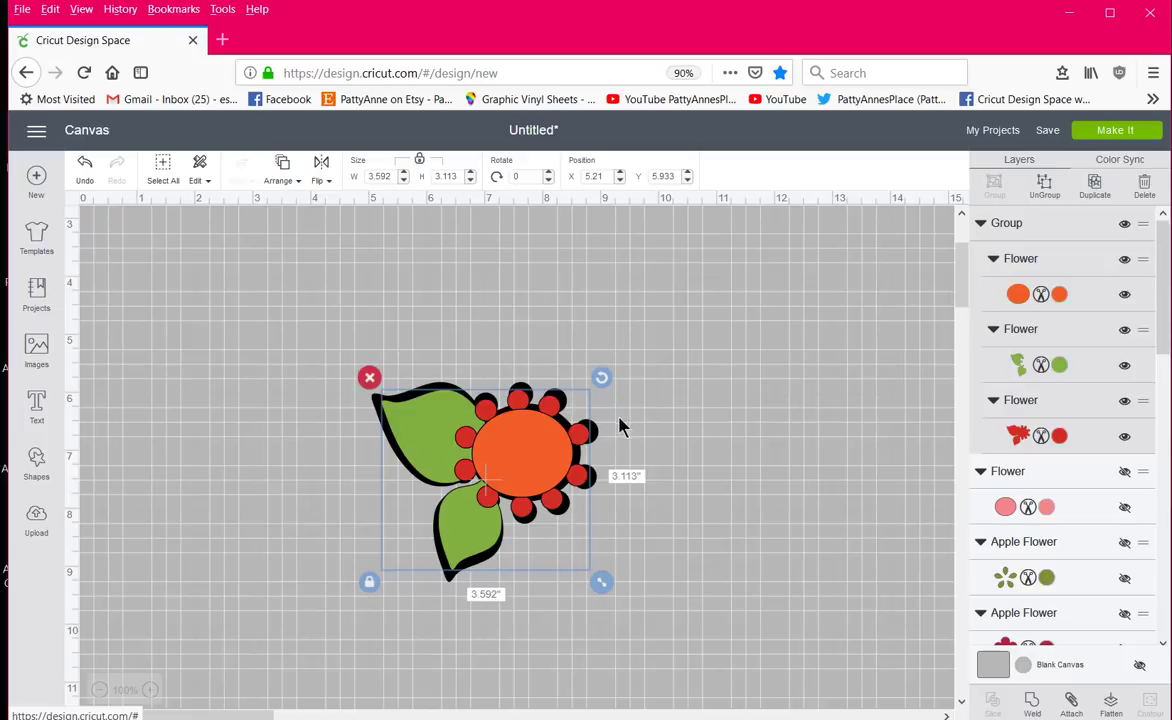
left_click(615, 453)
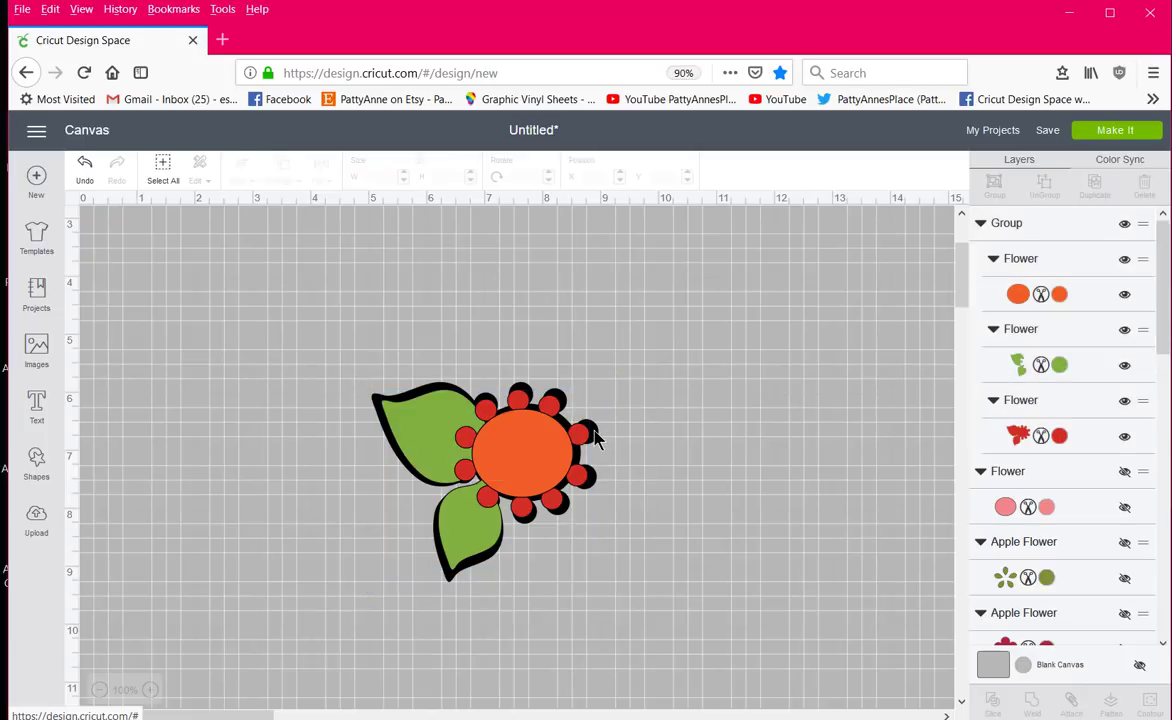
Stretch the black backing slightly taller so its border extends further below the lower leaf.
left_click(597, 441)
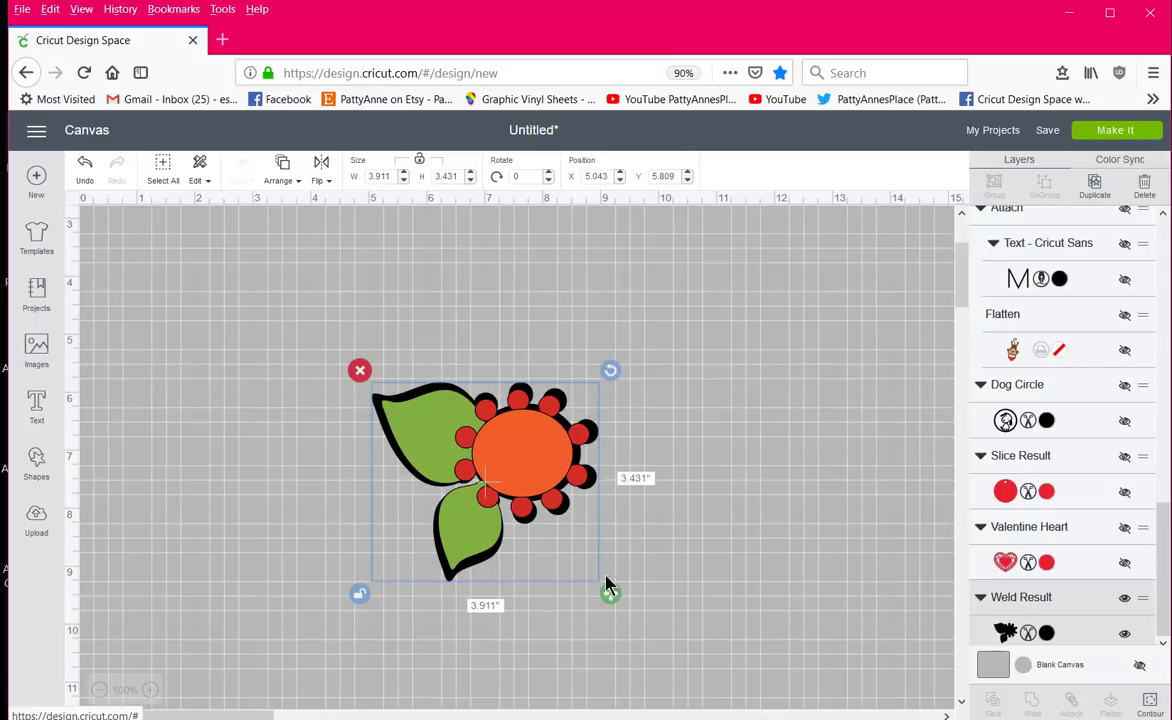
left_click_drag(610, 595, 615, 604)
left_click(819, 565)
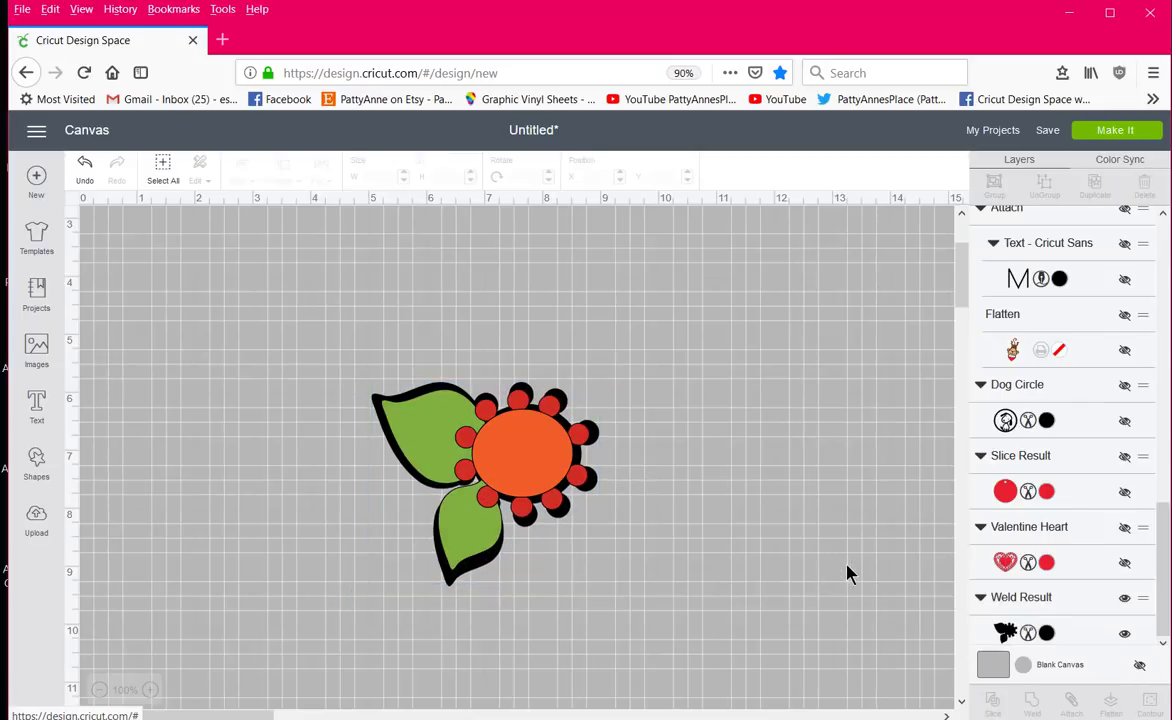